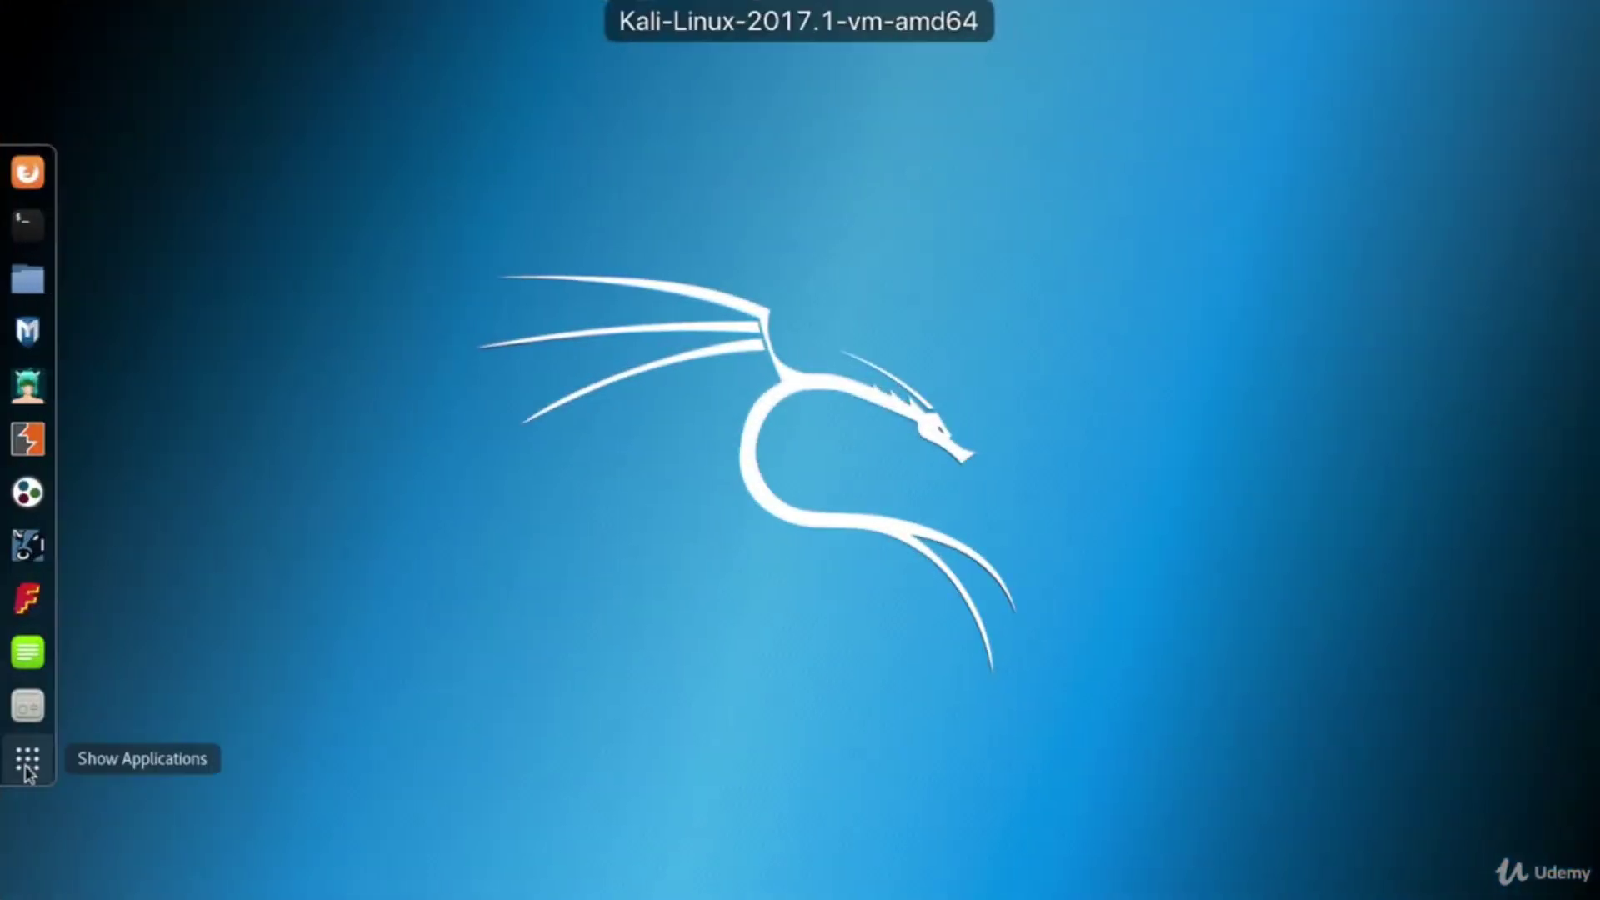
- Show the desktop's grid of installed applications from the dock
{"action": "left_click", "coordinate": [27, 759]}
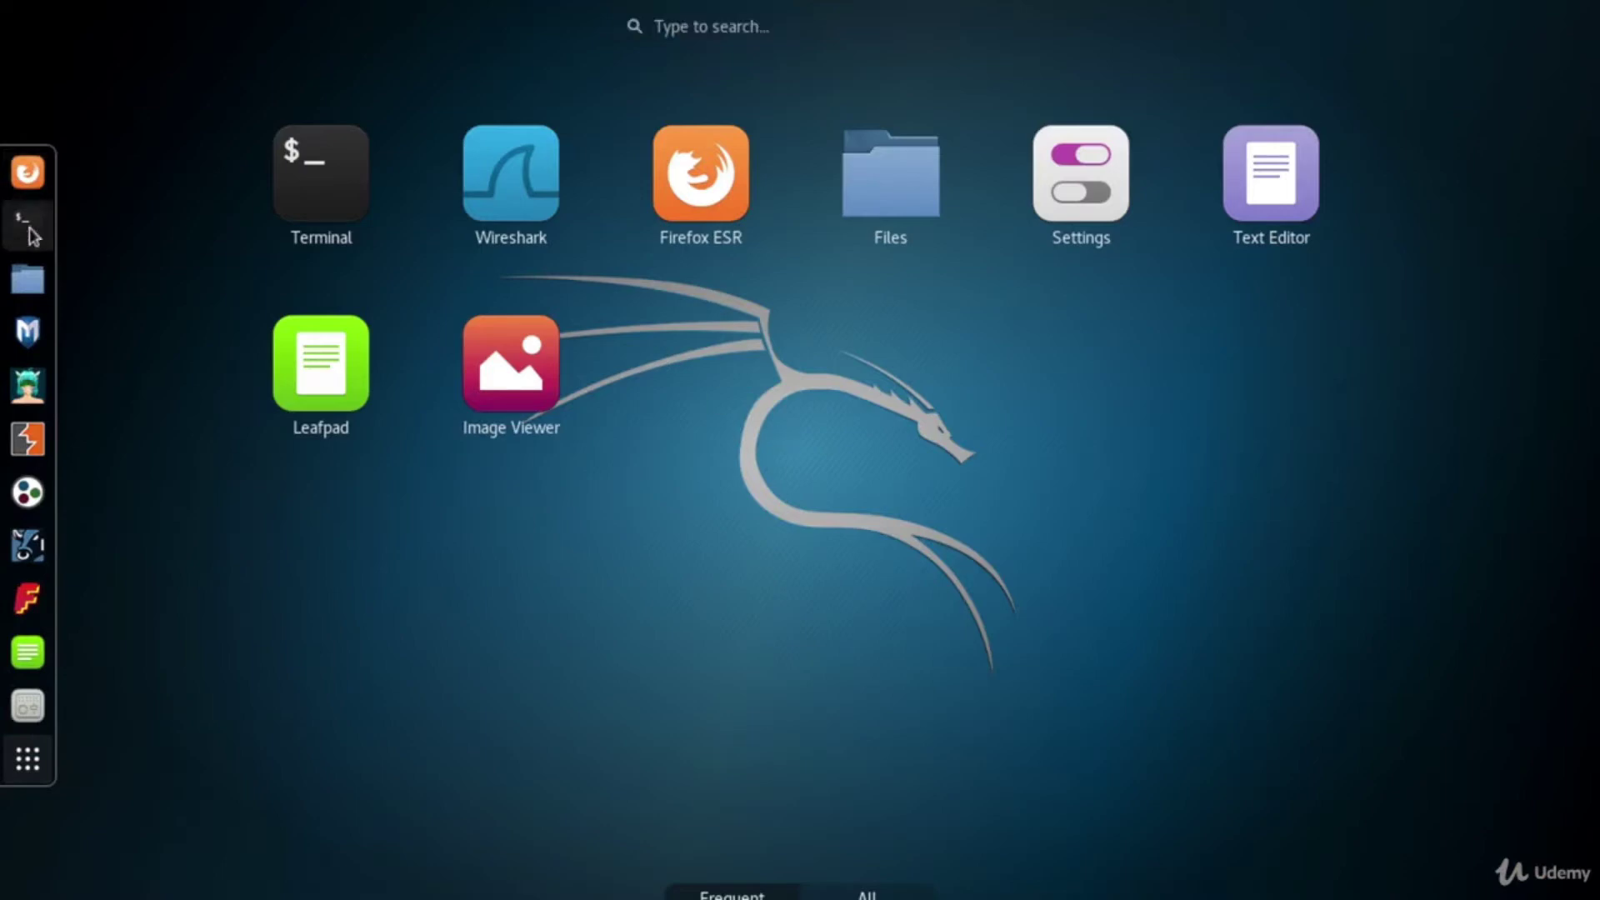
- Run 'wireshark &' in a root terminal to launch Wireshark in the background
{"action": "left_click", "coordinate": [27, 223]}
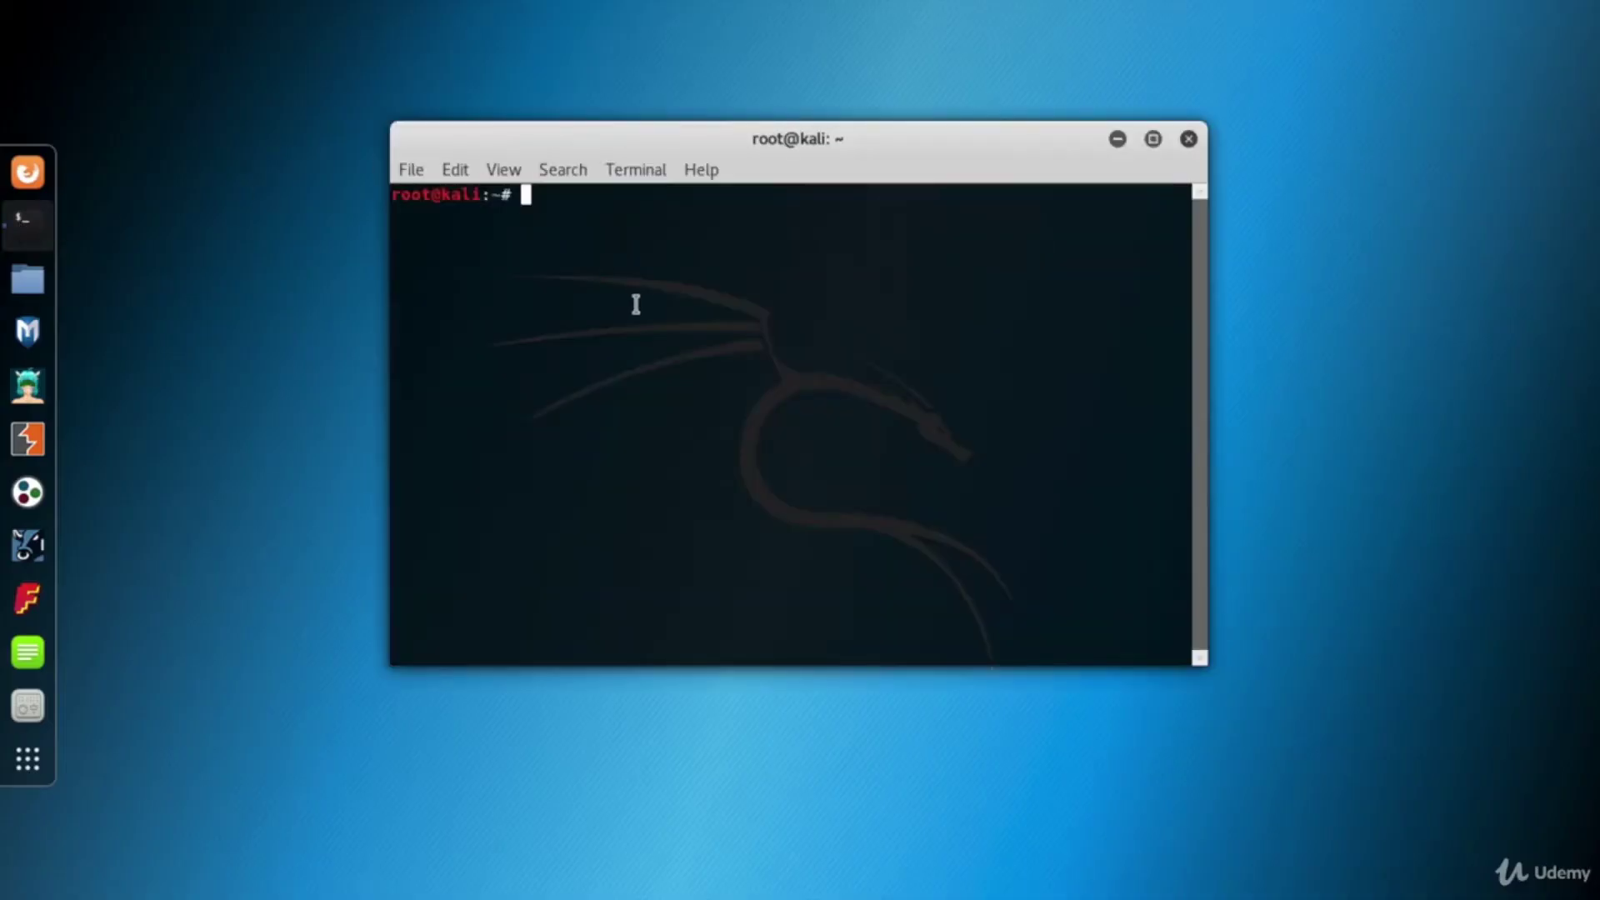
{"action": "type", "text": "wireshark &"}
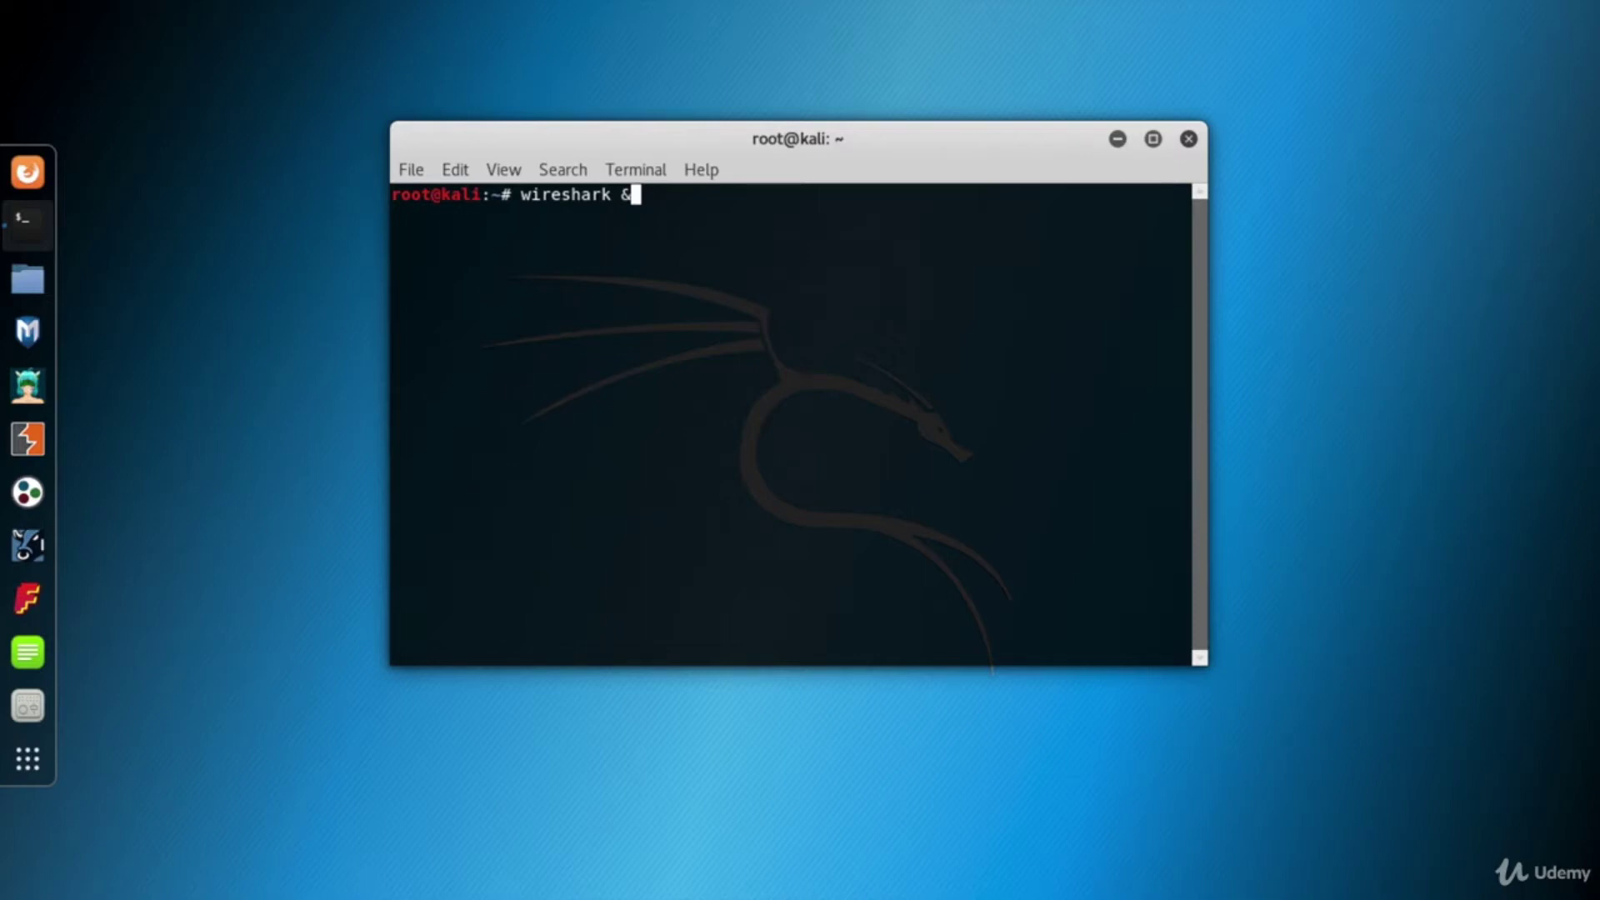
{"action": "key", "text": "Return"}
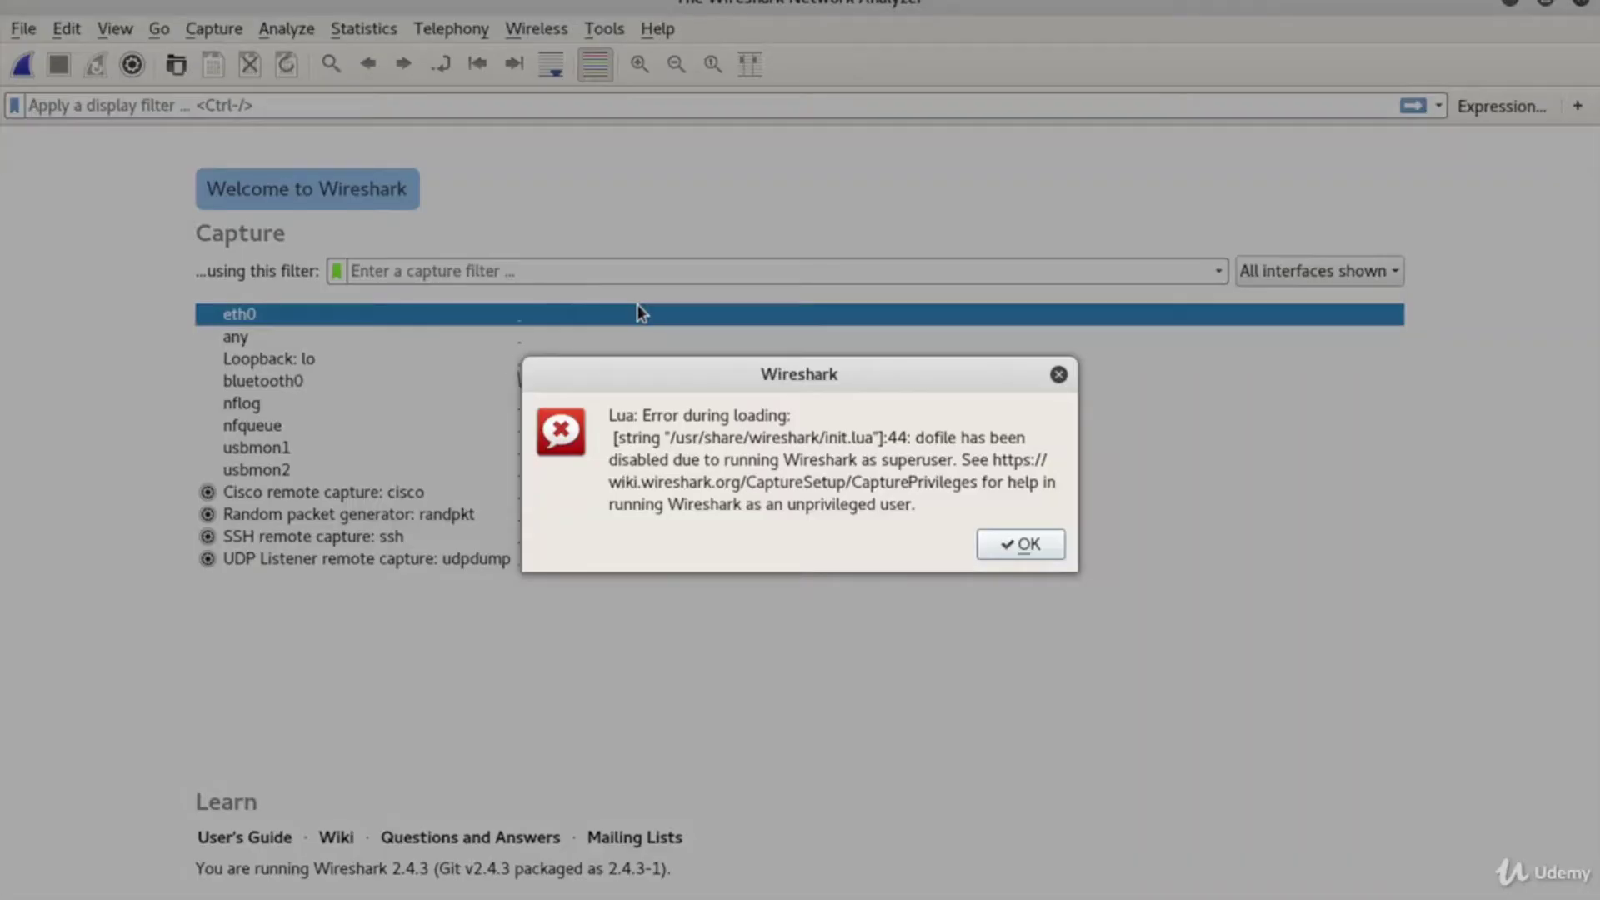
- Dismiss the Lua loading error and reposition the Wireshark window on the desktop
{"action": "left_click", "coordinate": [1003, 546]}
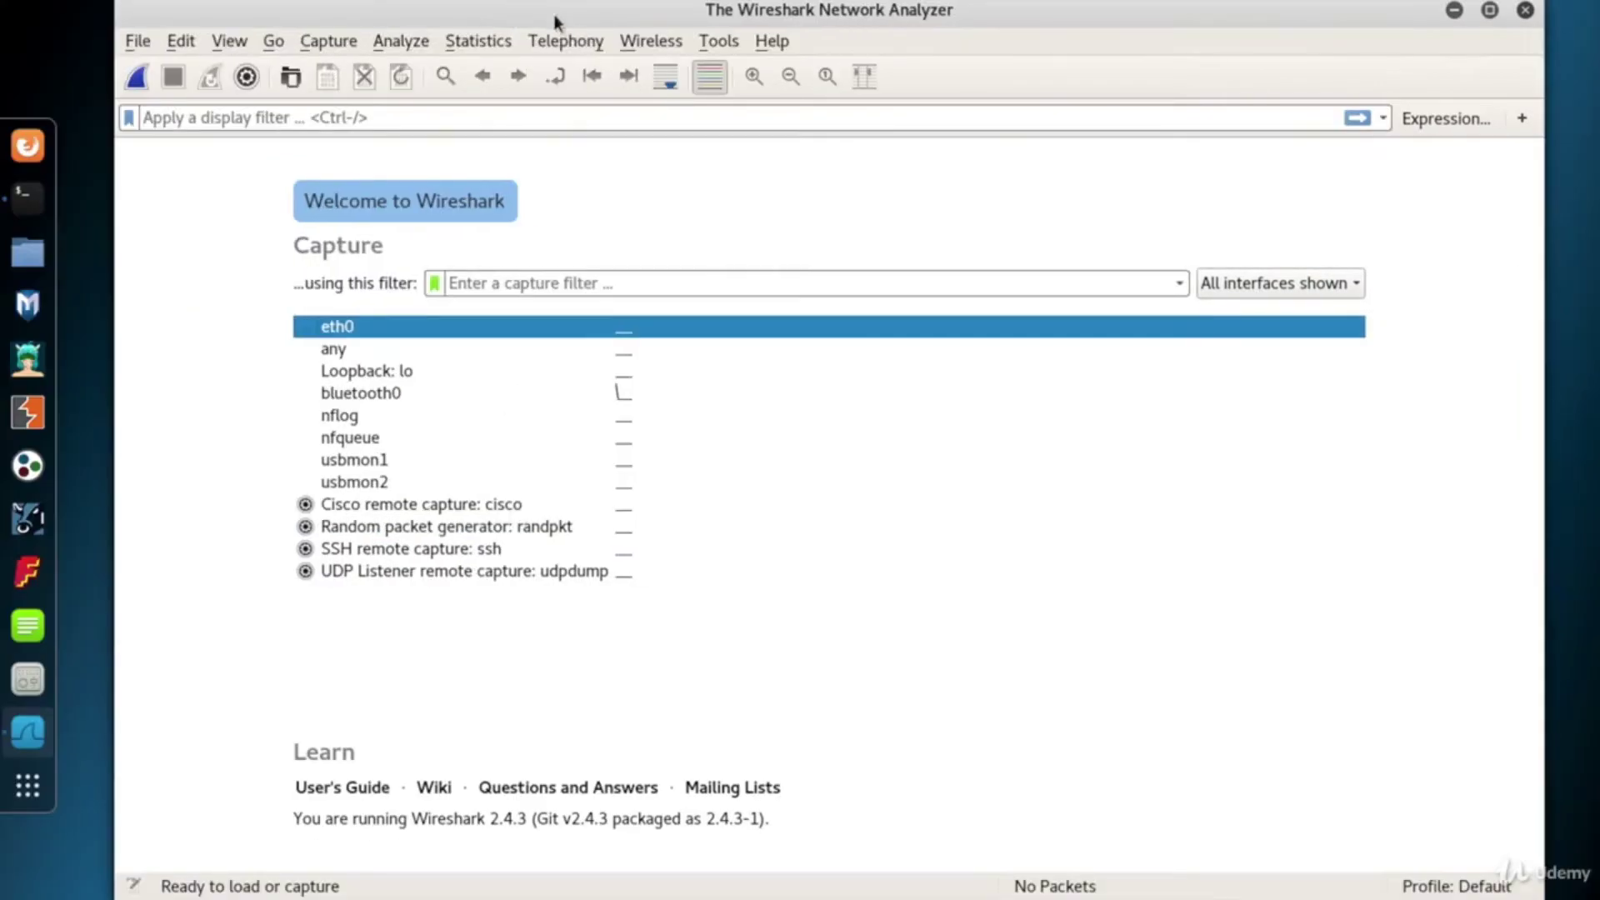
{"action": "left_click_drag", "start_coordinate": [557, 17], "coordinate": [576, 34]}
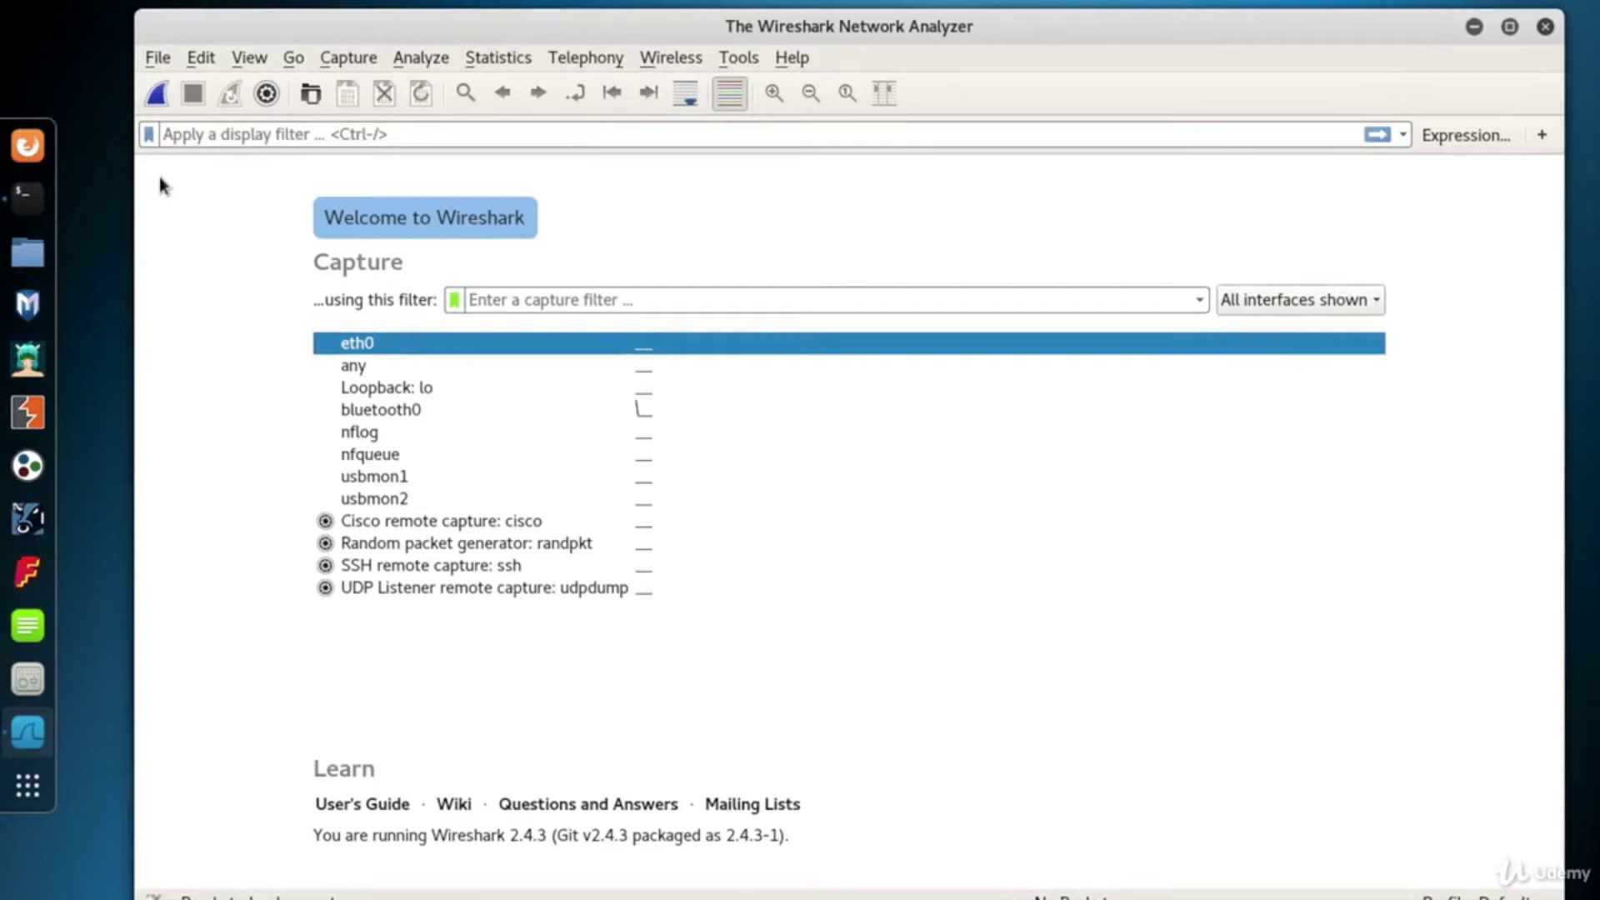
- Run ifconfig in a new terminal window and highlight eth0 with address 172.16.99.222
{"action": "right_click", "coordinate": [28, 197]}
{"action": "left_click", "coordinate": [148, 126]}
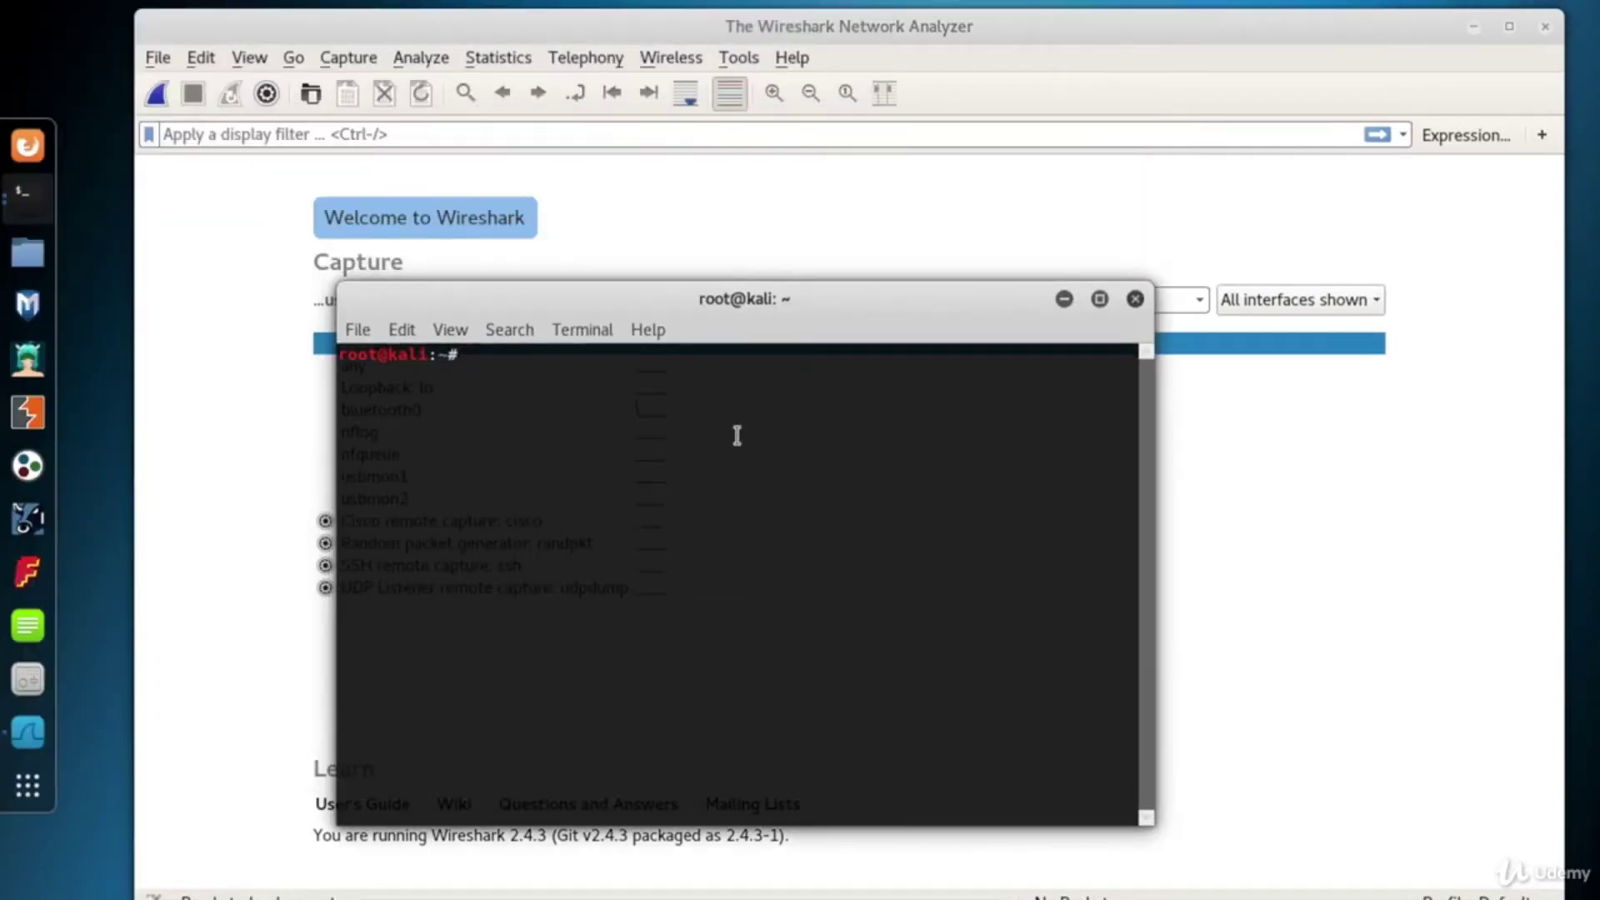
{"action": "type", "text": "ifconfig"}
{"action": "key", "text": "Return"}
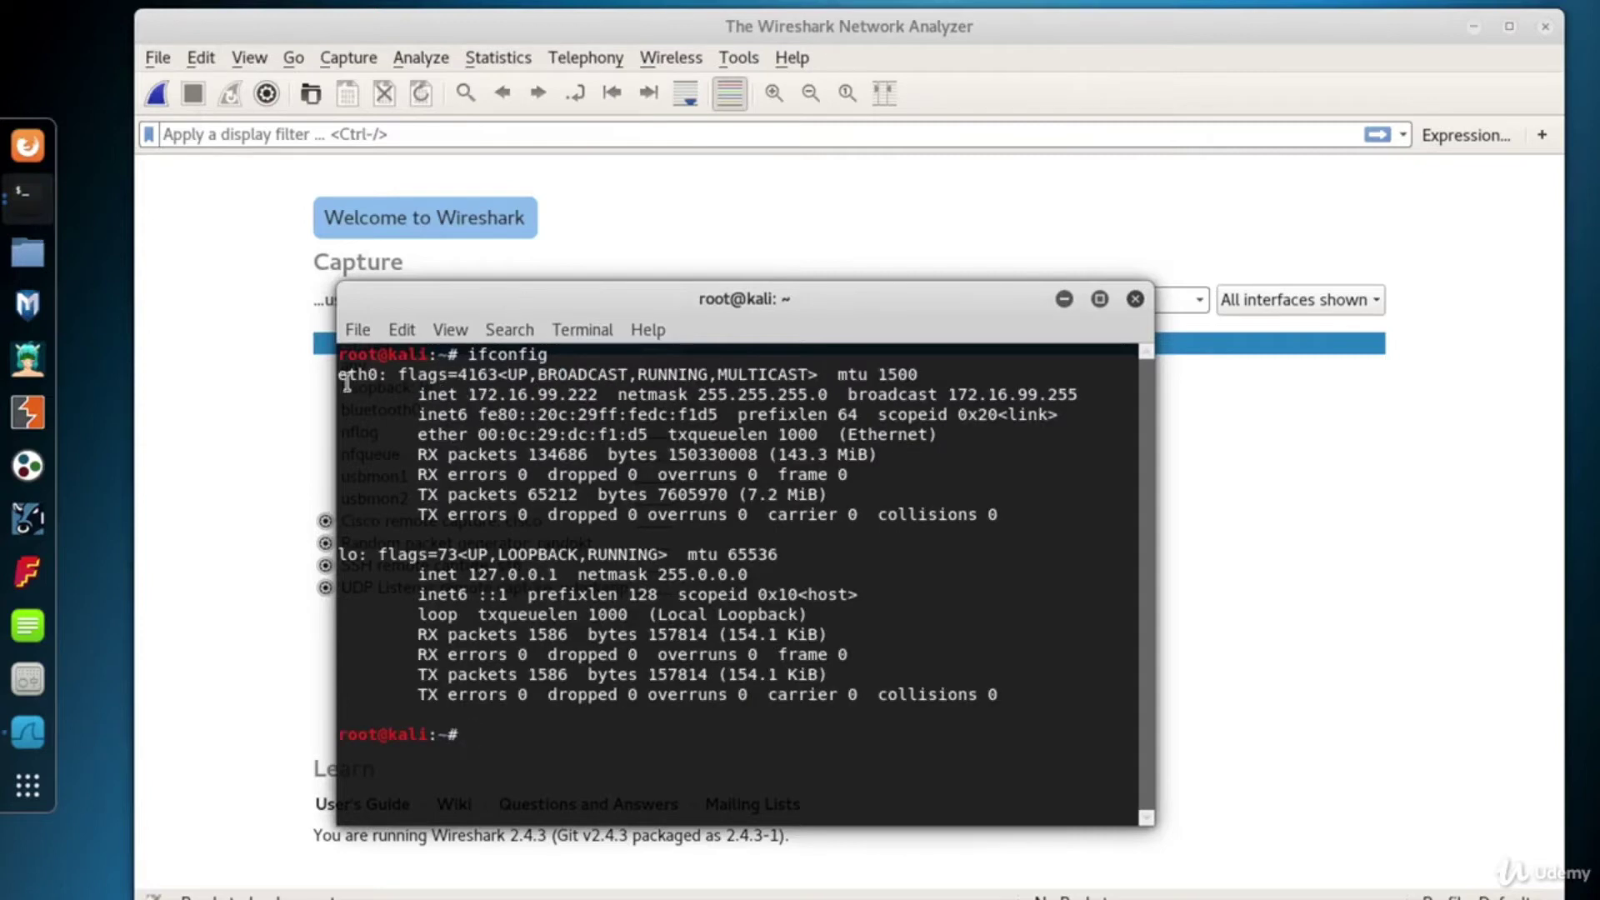
{"action": "double_click", "coordinate": [345, 375]}
{"action": "left_click_drag", "start_coordinate": [465, 395], "coordinate": [595, 395]}
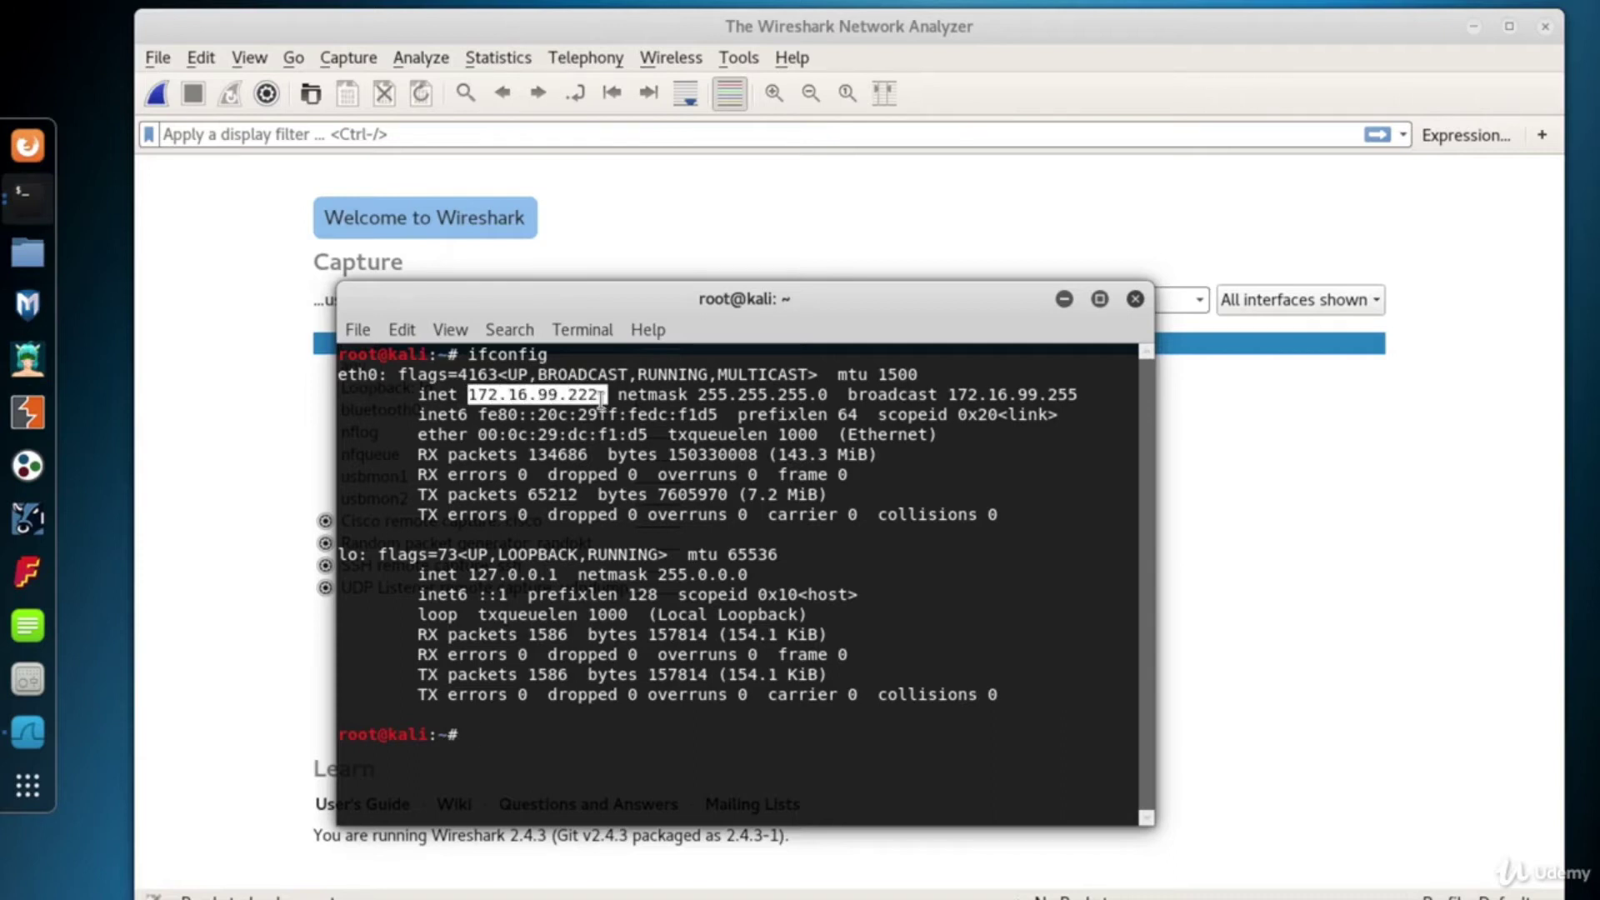
- Return to Wireshark, start a live capture on eth0 and centre the capture window
{"action": "key", "text": "alt+Tab"}
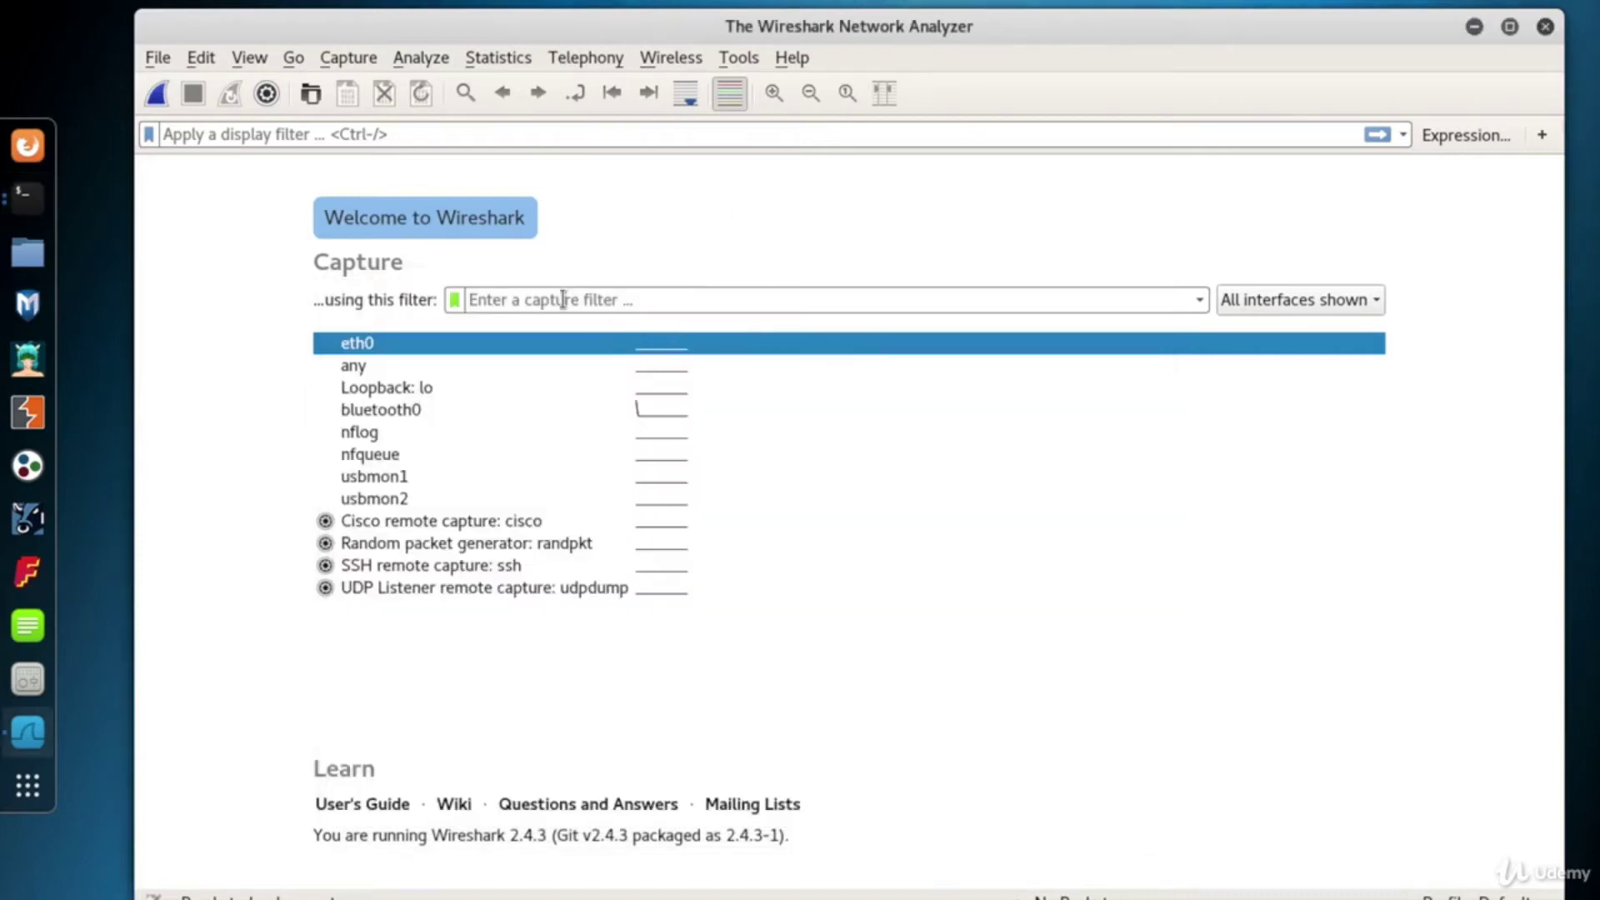
{"action": "double_click", "coordinate": [377, 342]}
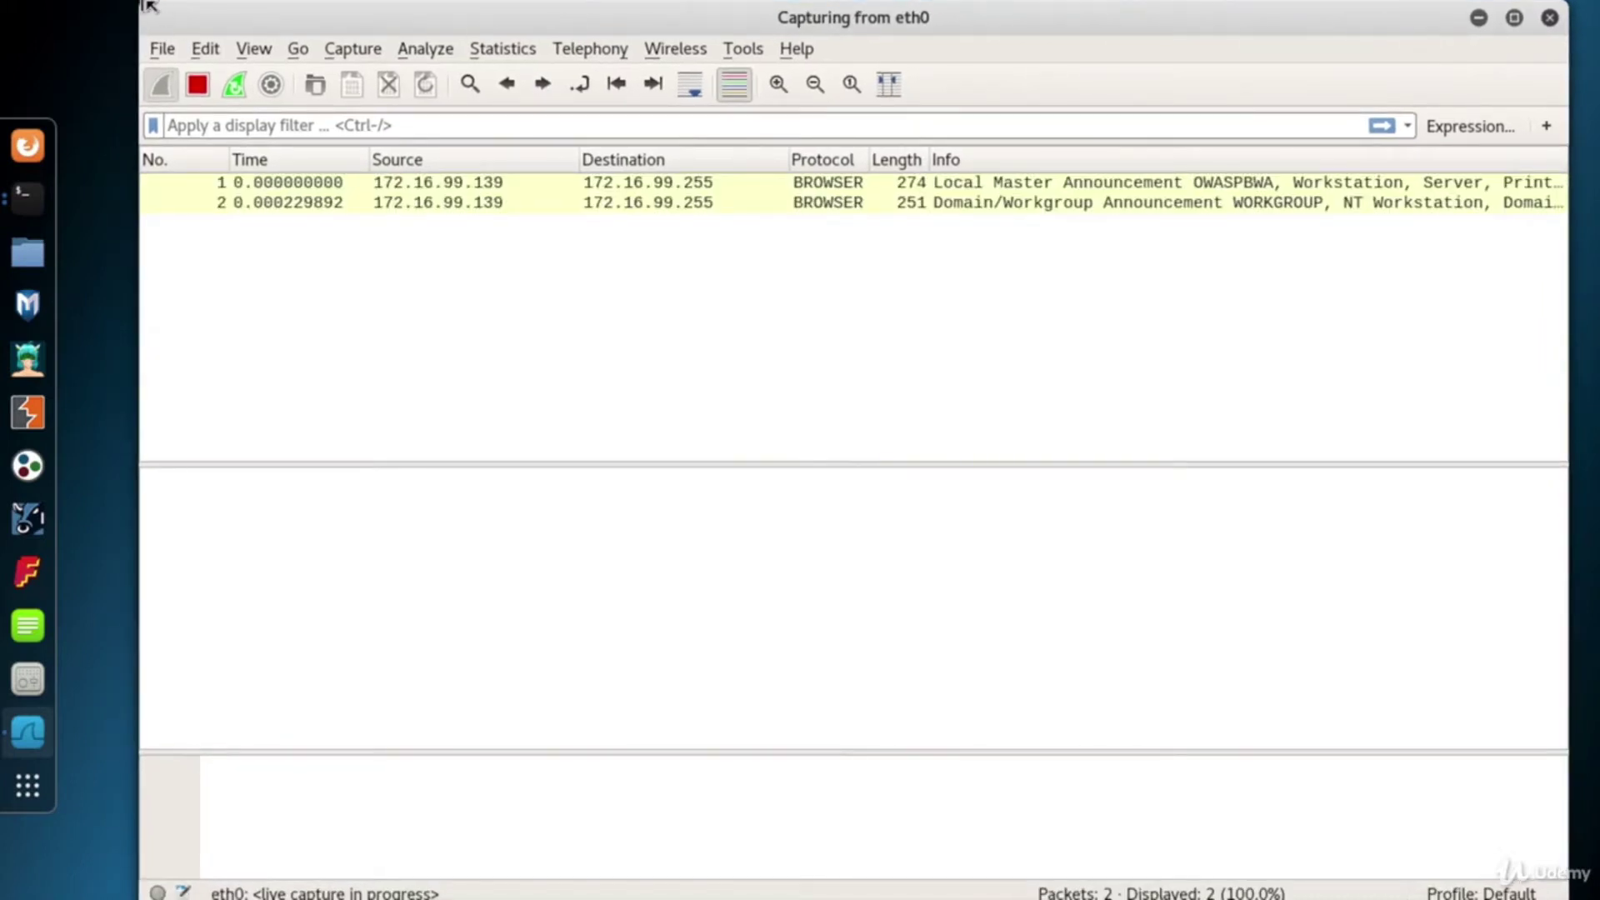
{"action": "mouse_move", "coordinate": [148, 7]}
{"action": "left_mouse_down"}
{"action": "mouse_move", "coordinate": [532, 134]}
{"action": "mouse_move", "coordinate": [484, 88]}
{"action": "left_mouse_up"}
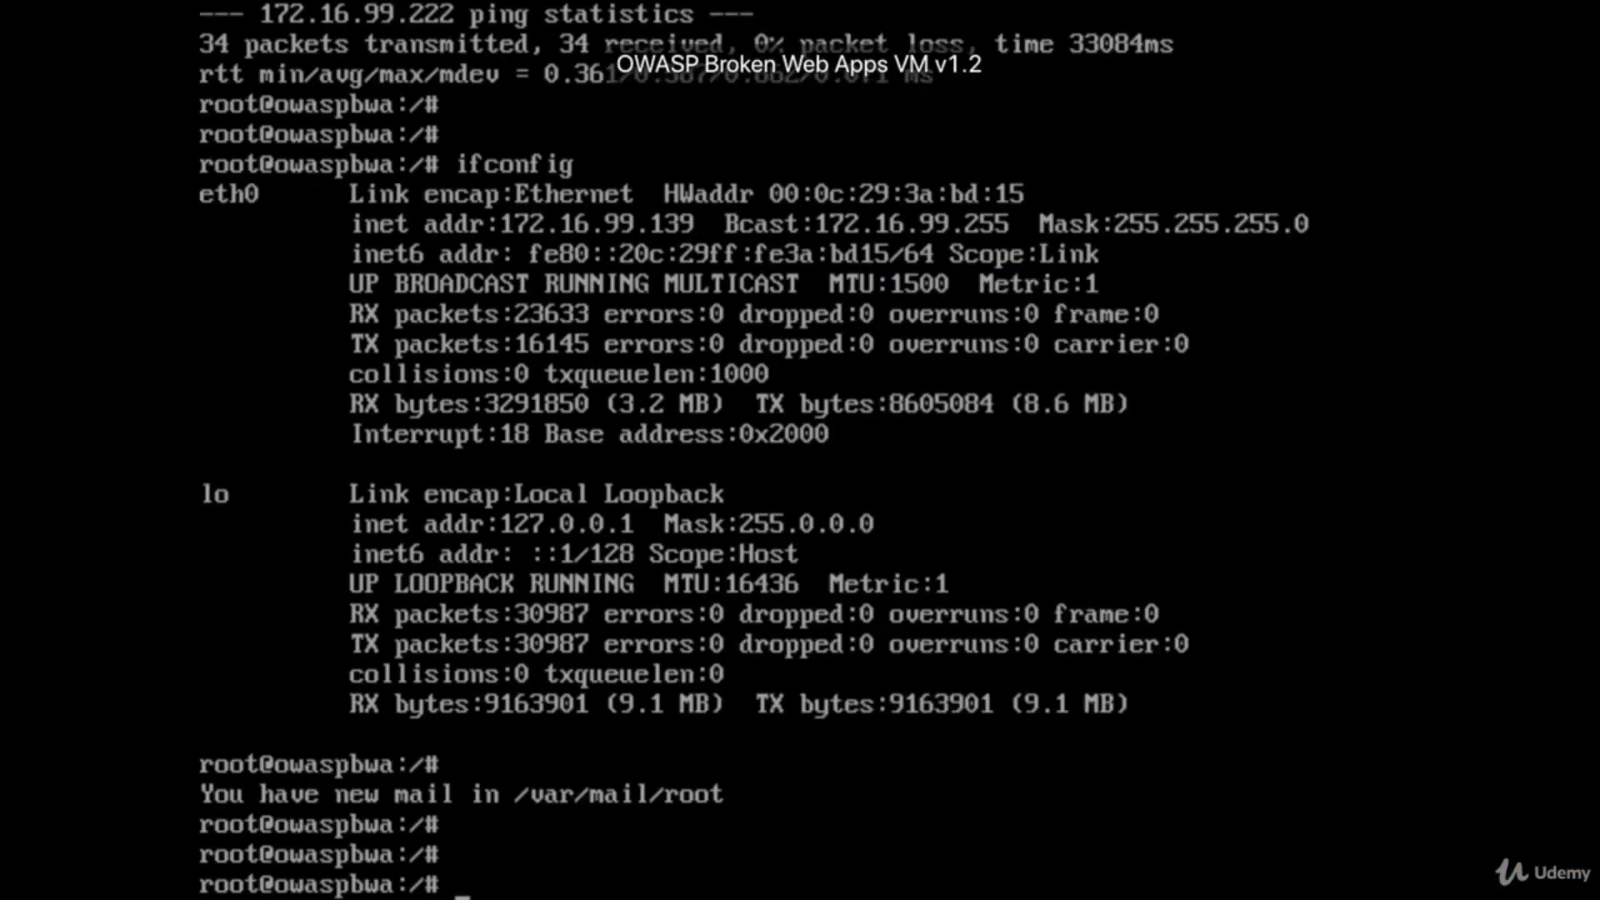
{"action": "type", "text": "ping 172.16.99.222"}
{"action": "key", "text": "Return"}
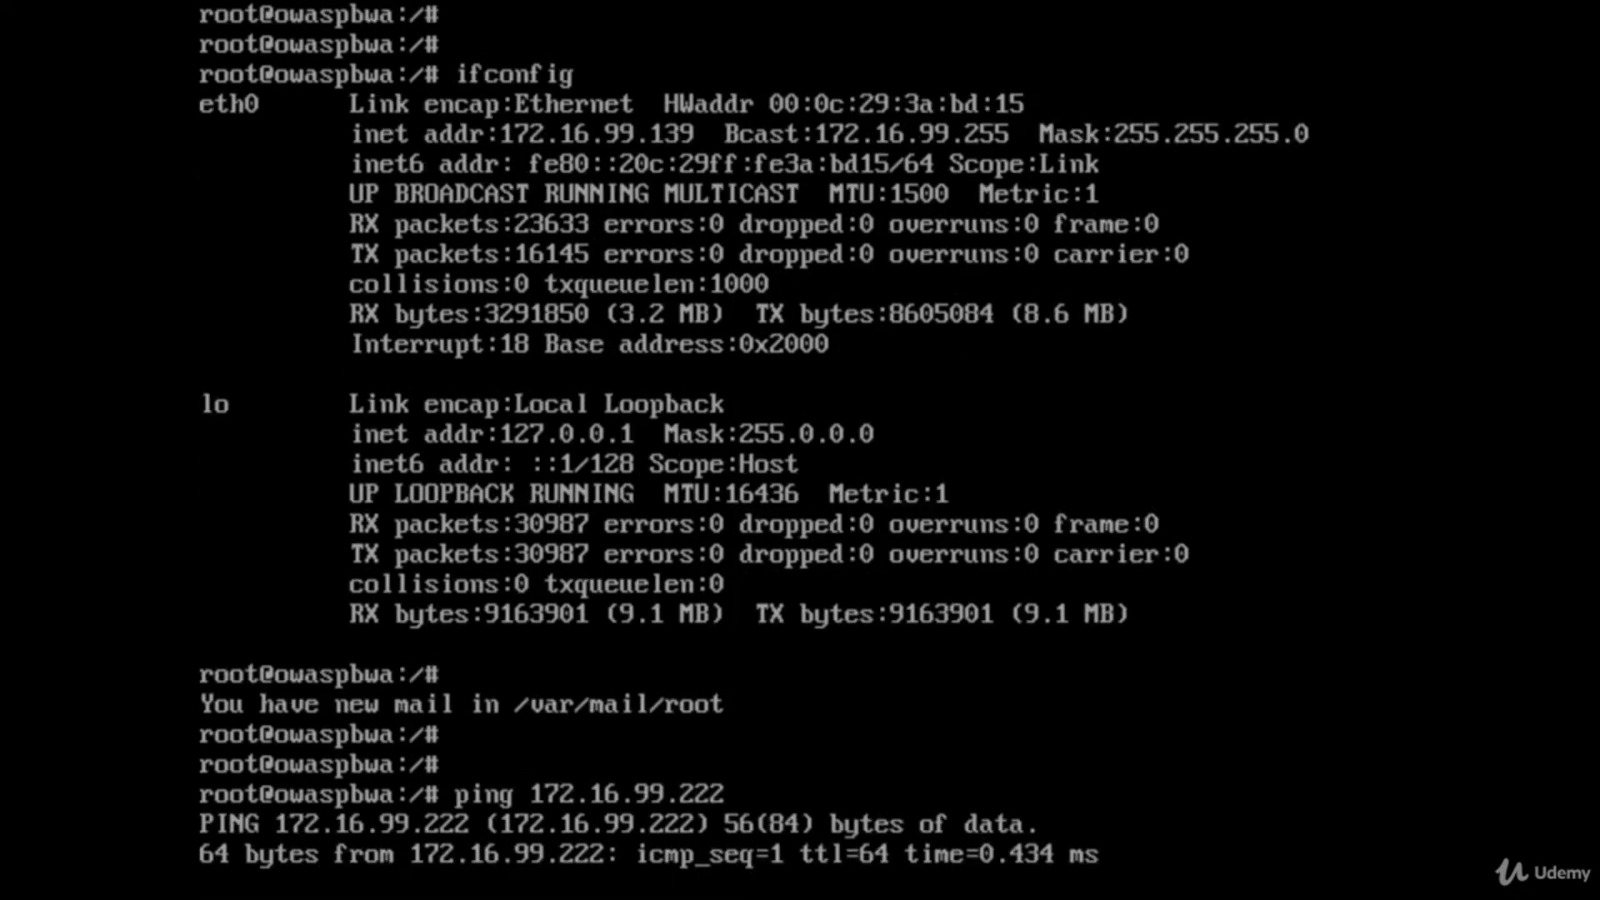
- Ping 172.16.99.222 from the OWASP VM, stop it, then run ifconfig to show 172.16.99.139
{"action": "key", "text": "ctrl+c"}
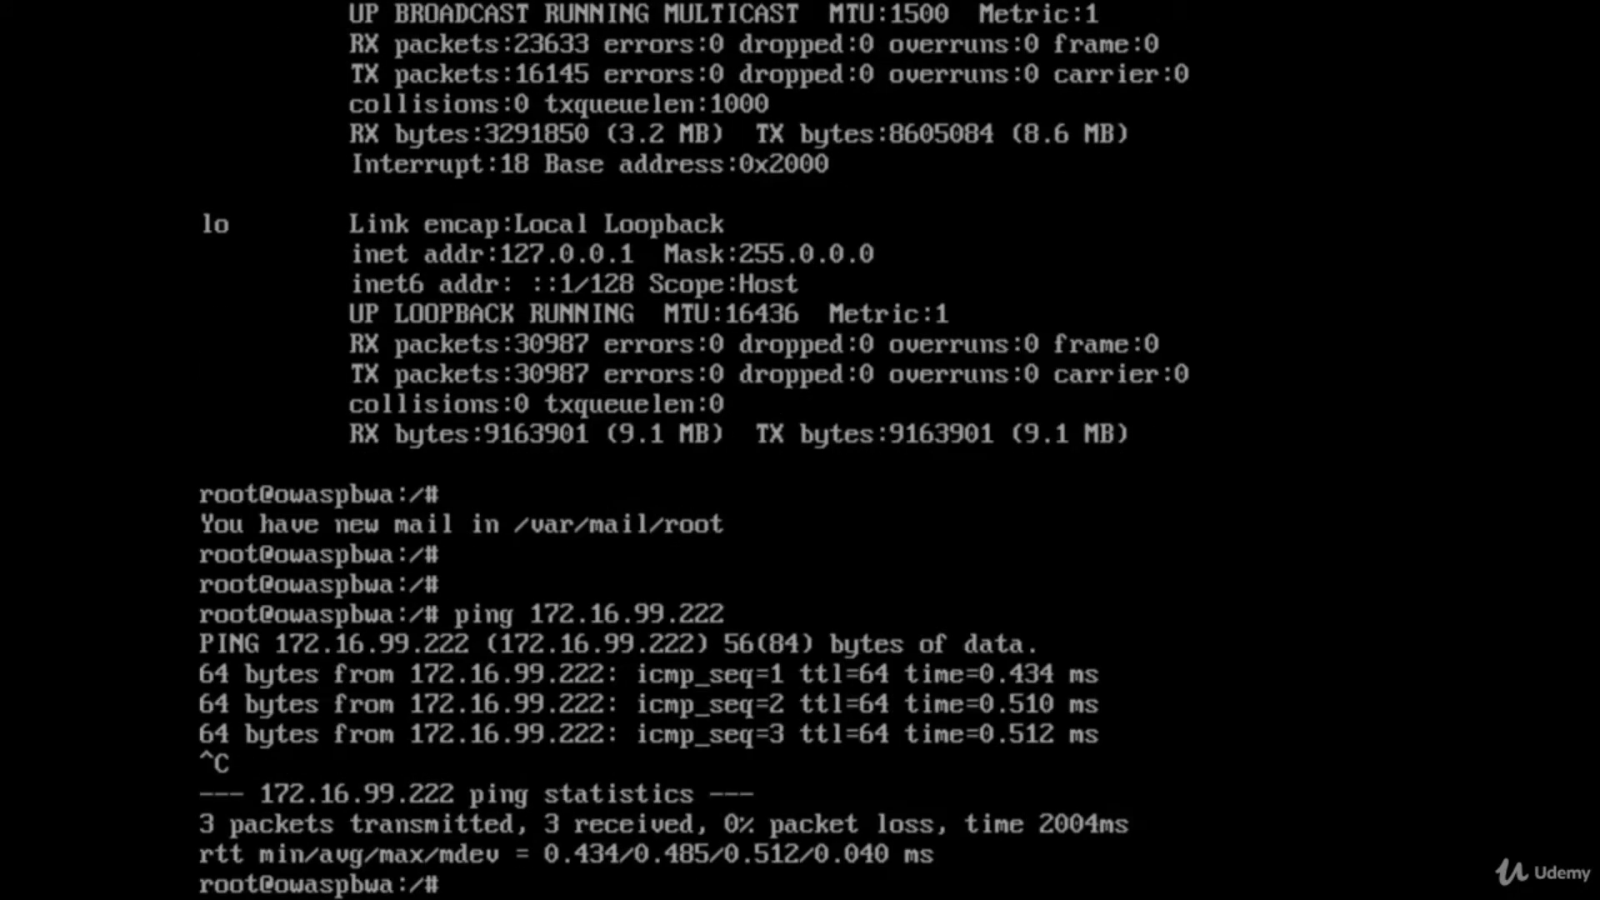
{"action": "type", "text": "ifconfig"}
{"action": "key", "text": "Return"}
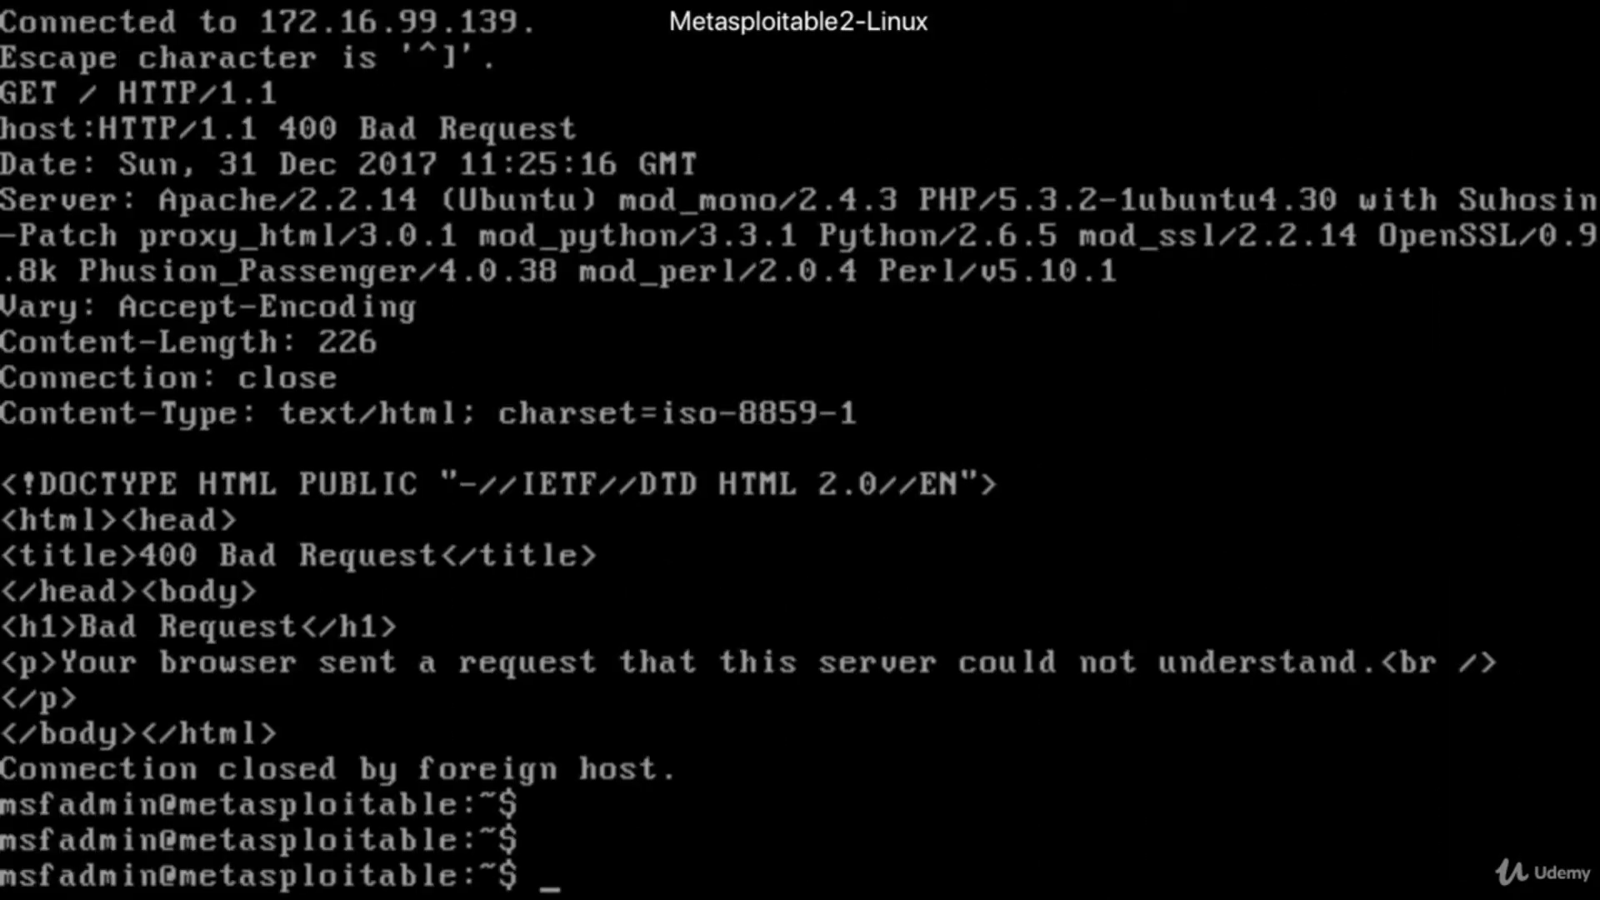
{"action": "type", "text": "ping "}
{"action": "type", "text": "172."}
{"action": "type", "text": "16.99.139"}
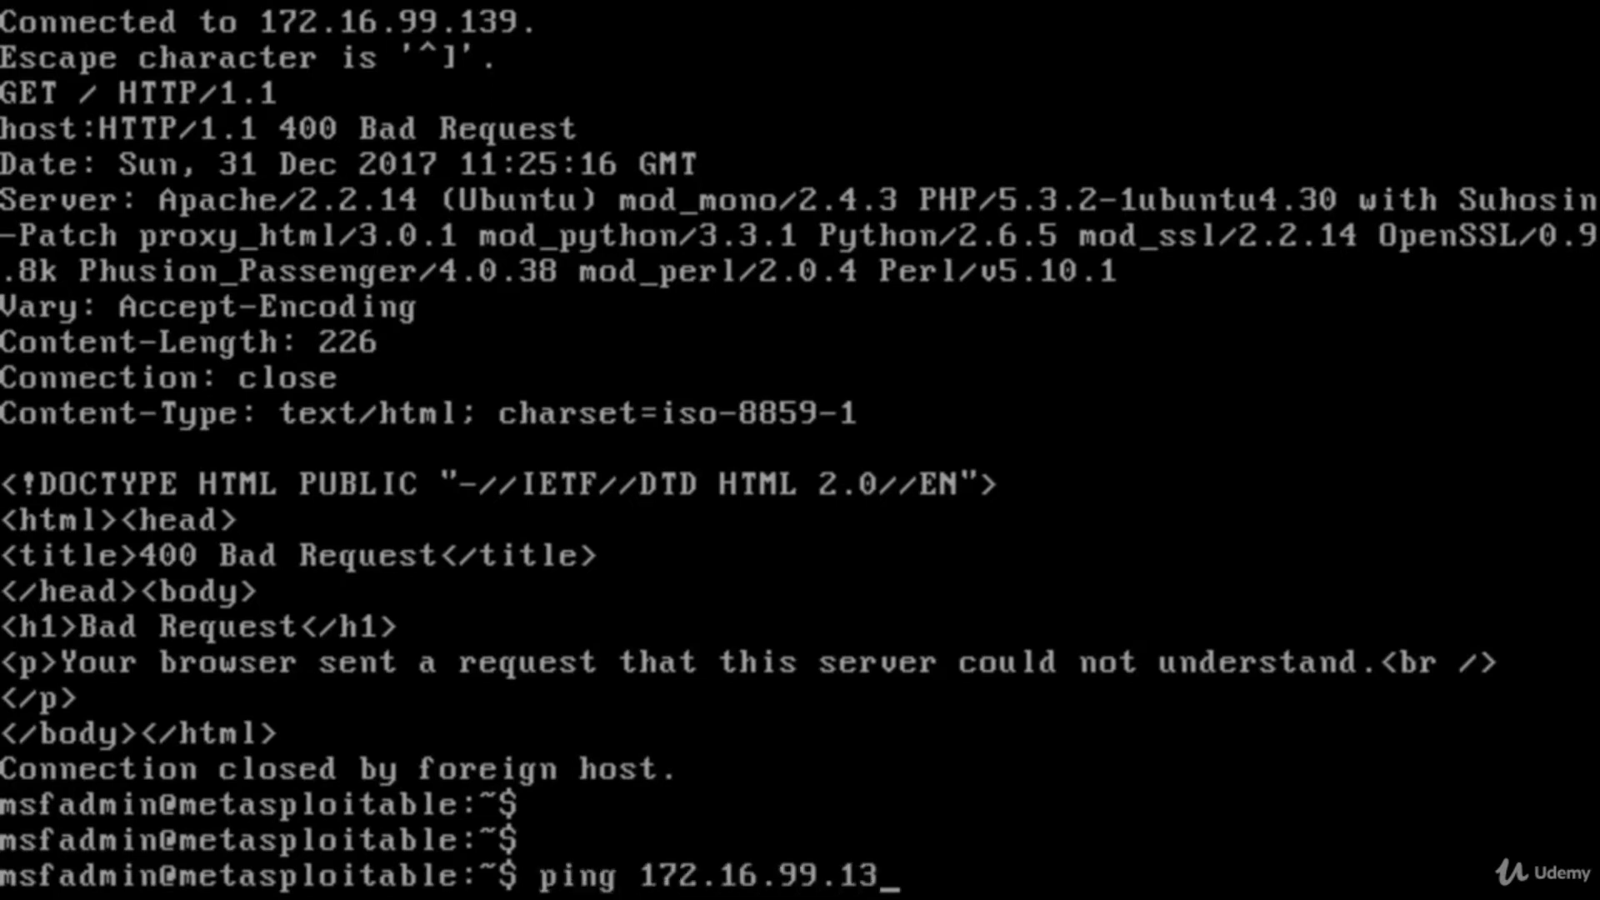
- Ping 172.16.99.139 and 172.16.99.222 from Metasploitable2, then run ifconfig showing 172.16.99.206
{"action": "key", "text": "Return"}
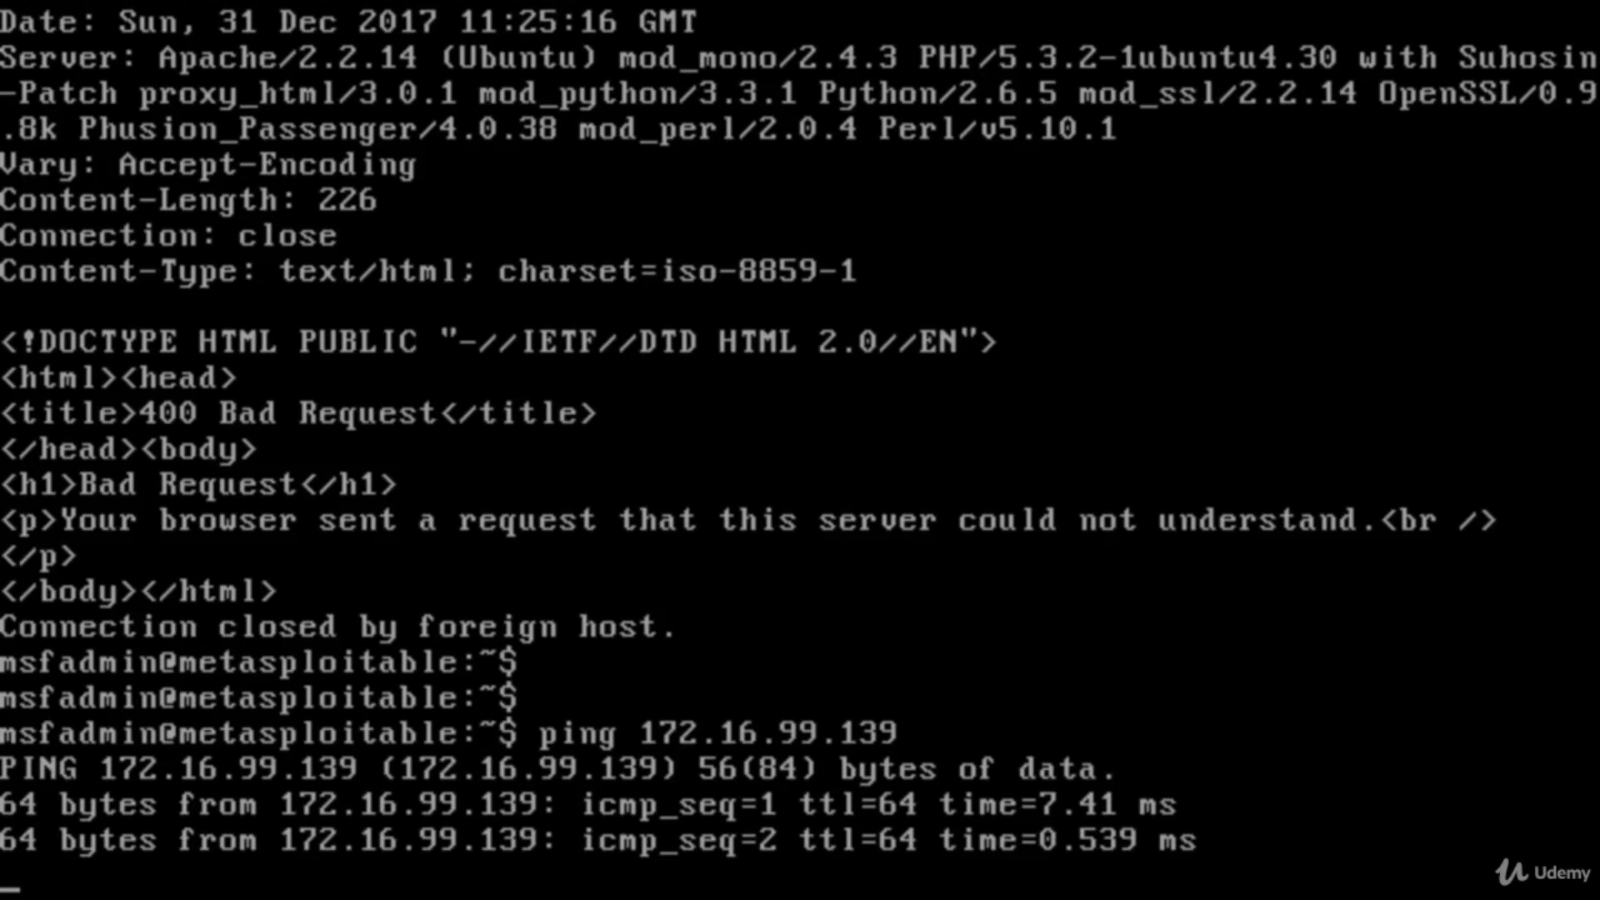
{"action": "key", "text": "ctrl+c"}
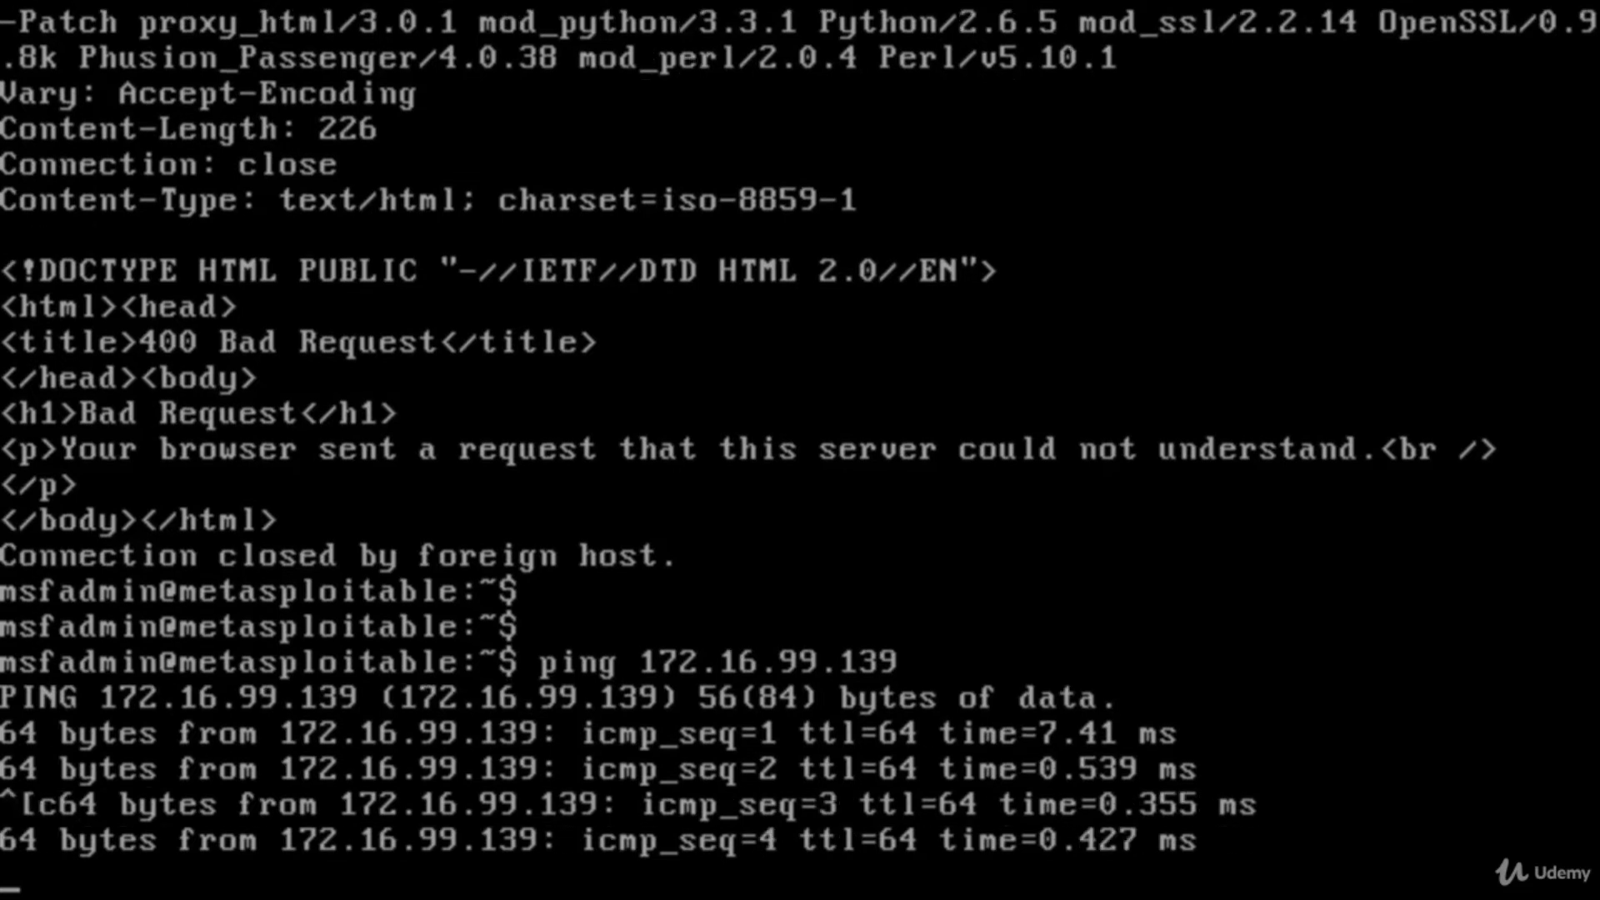
{"action": "key", "text": "ctrl+c"}
{"action": "key", "text": "Return"}
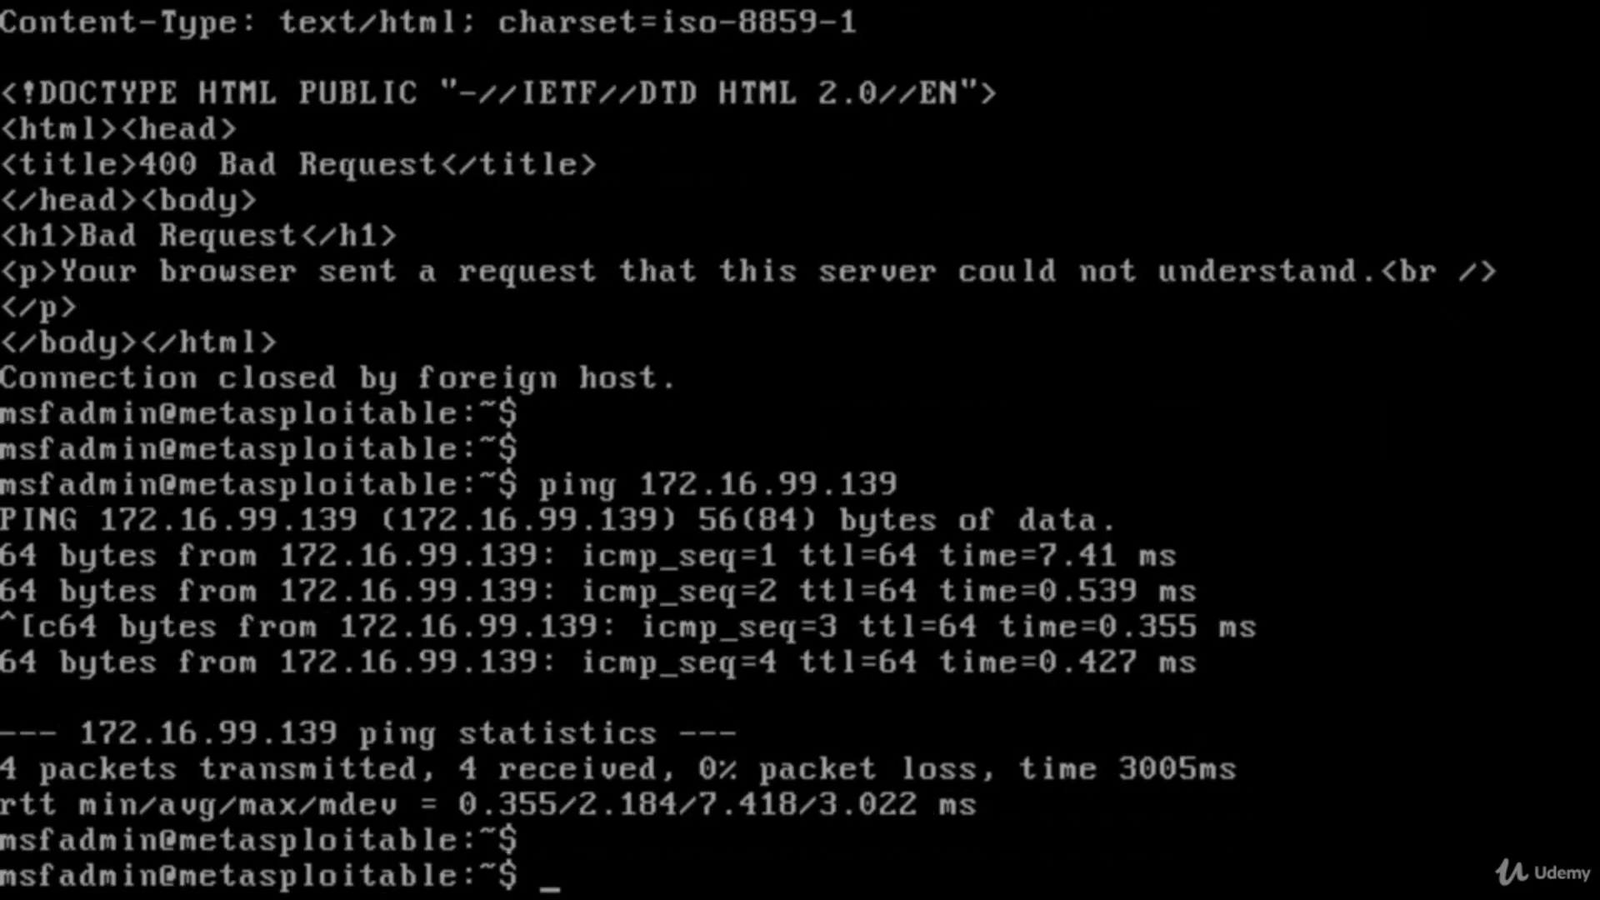
{"action": "type", "text": "pingn 172.16.99.222"}
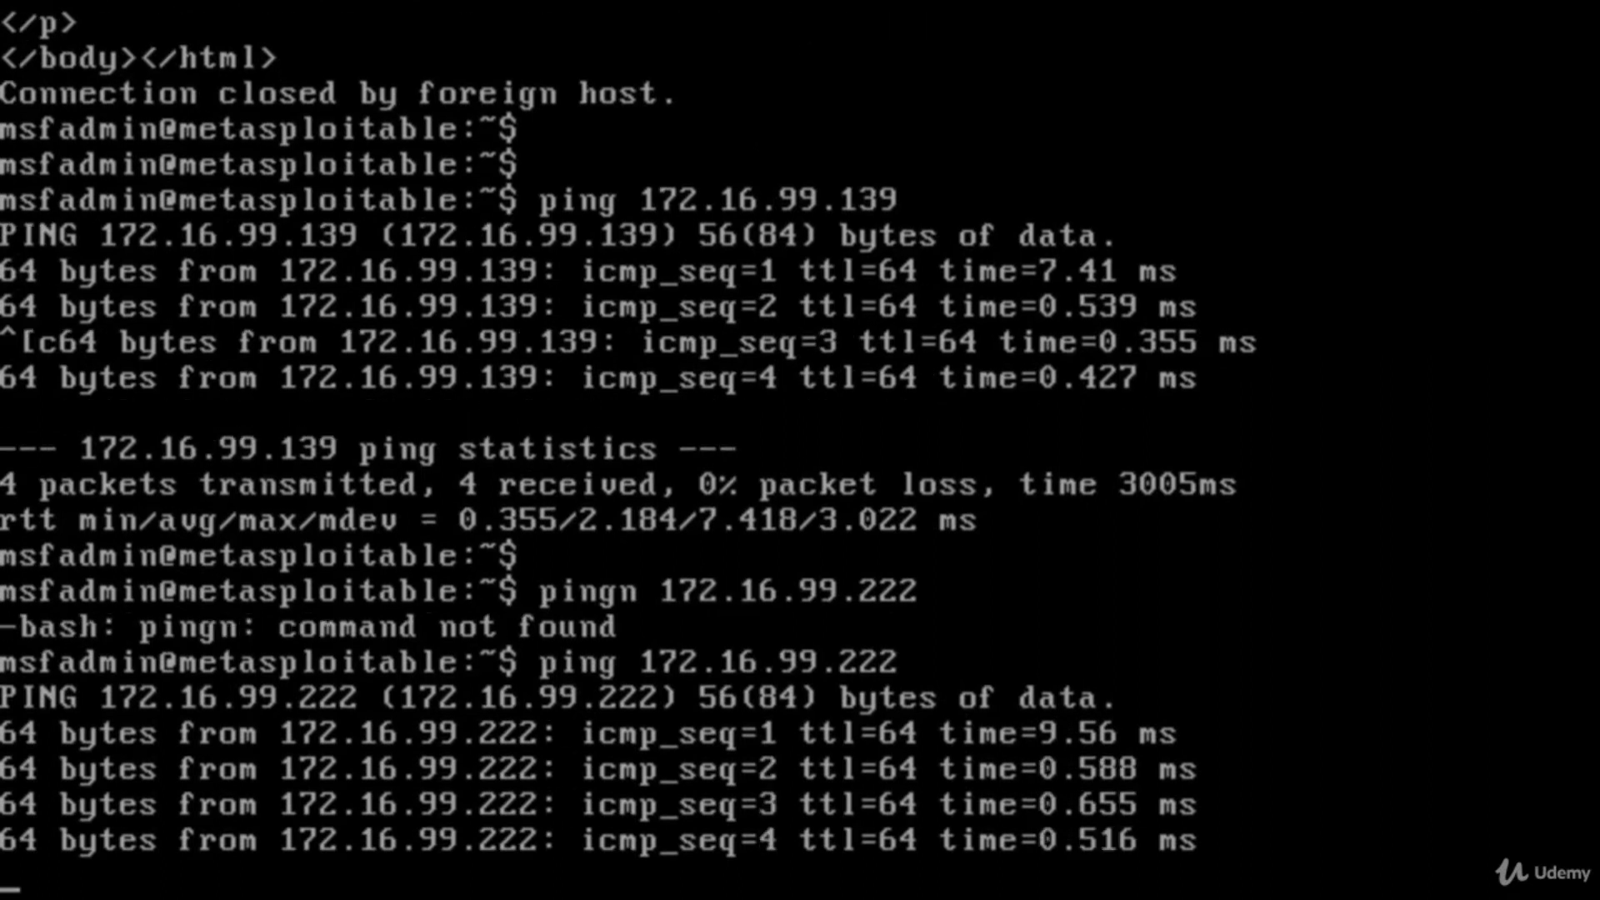
{"action": "key", "text": "ctrl+c"}
{"action": "type", "text": "ifconfig"}
{"action": "key", "text": "Return"}
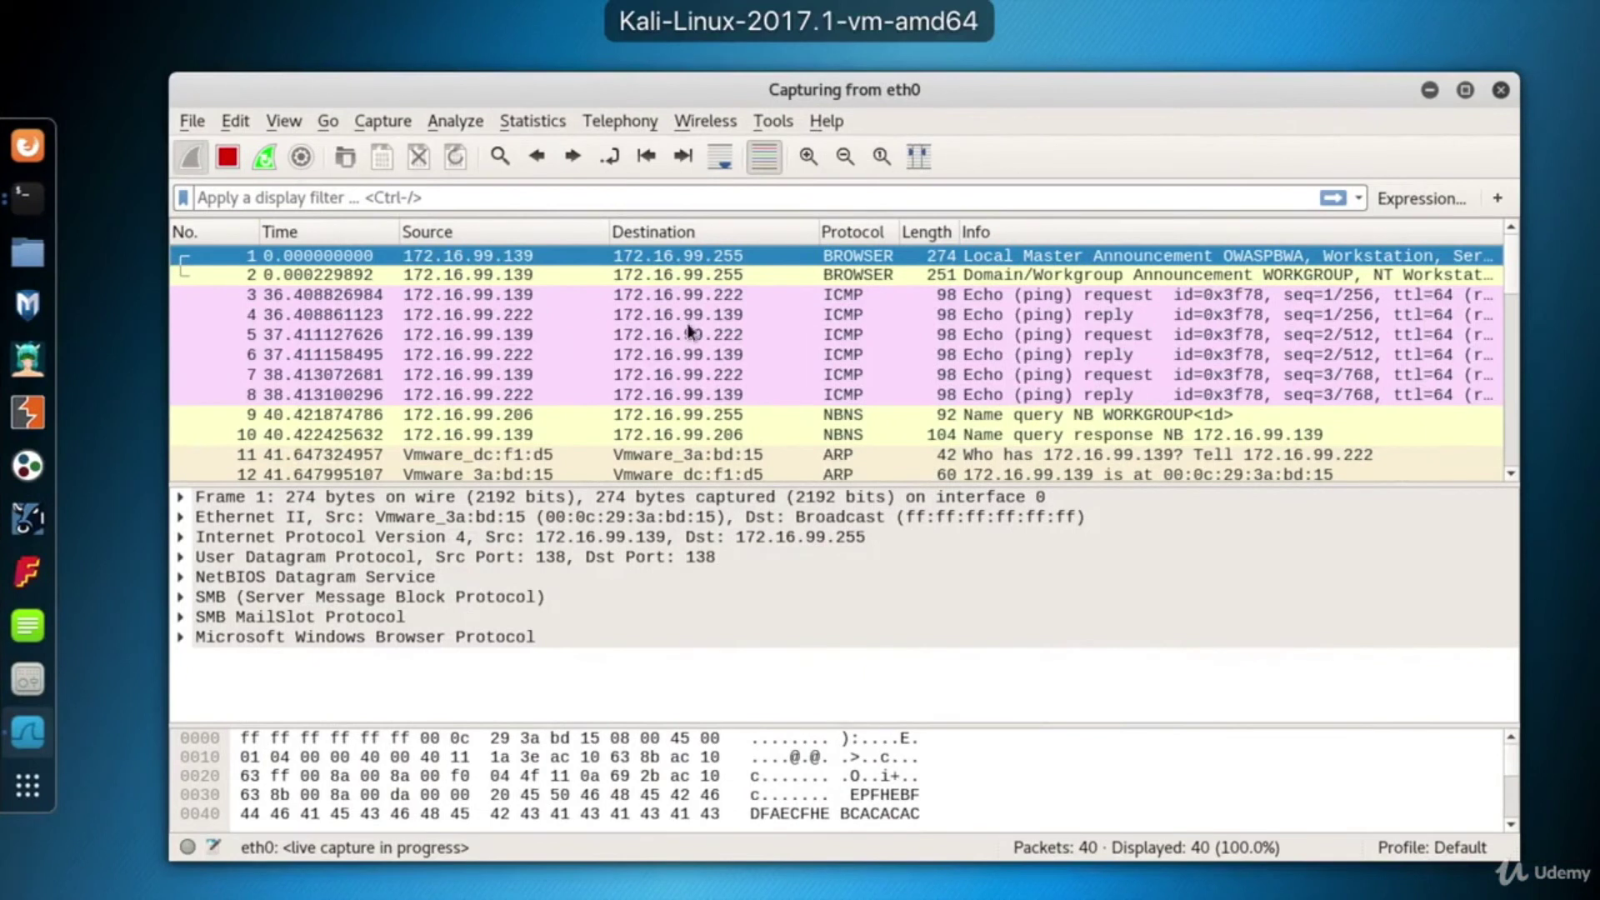
- Select ping reply packet 26 from 172.16.99.139 to 172.16.99.206 to show its details
{"action": "left_click", "coordinate": [751, 354]}
{"action": "scroll", "coordinate": [778, 353], "scroll_direction": "down", "scroll_amount": 5}
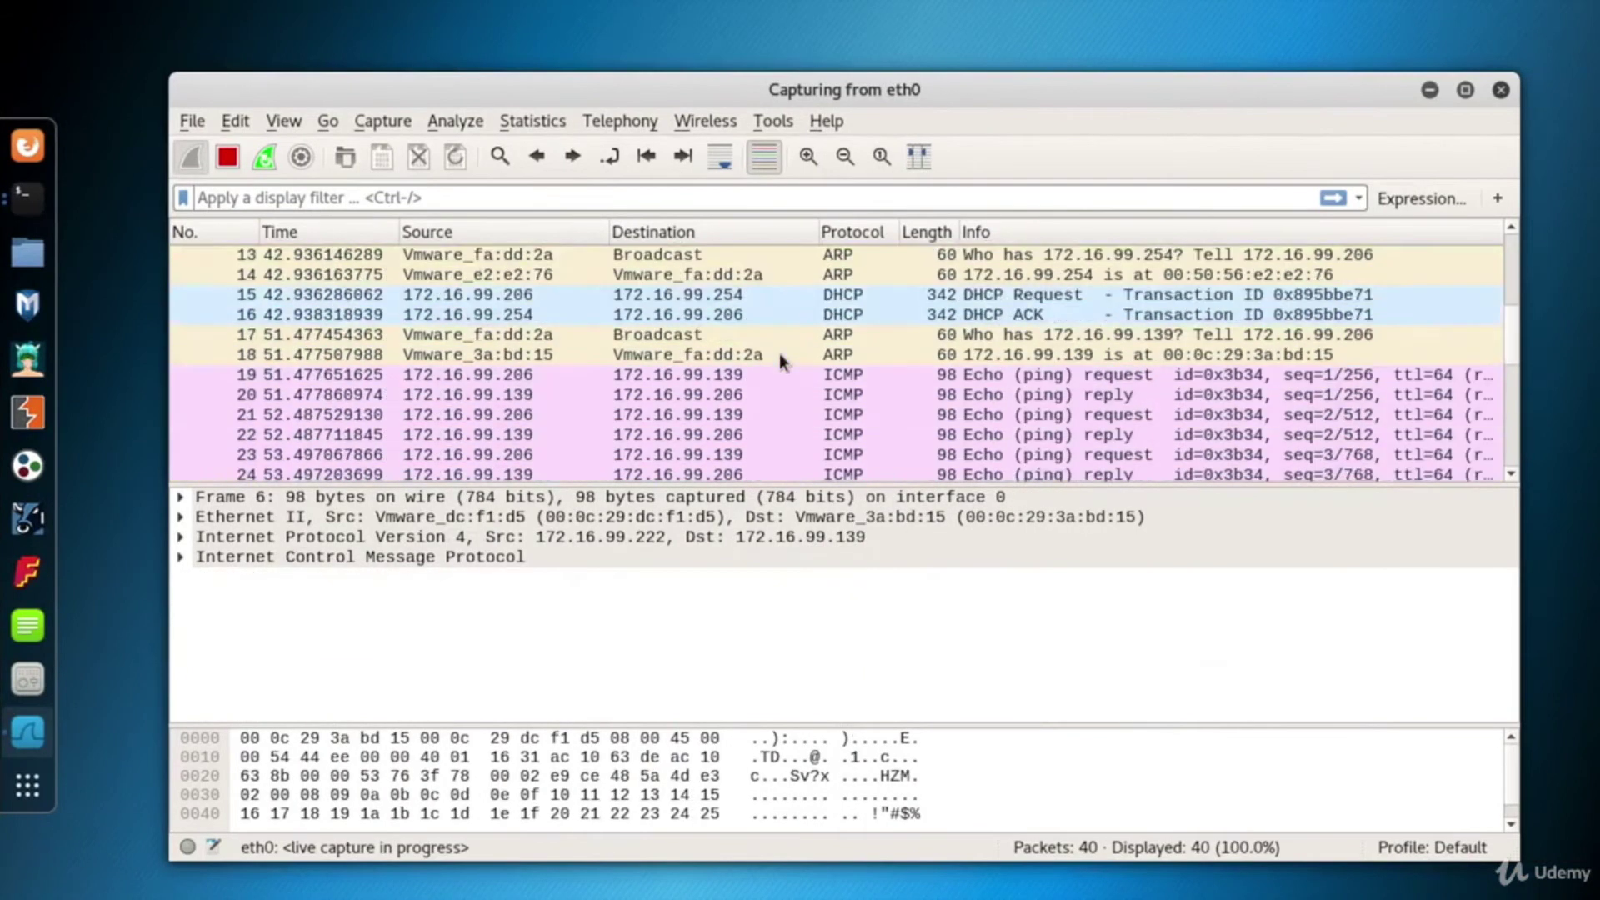
{"action": "scroll", "coordinate": [779, 353], "scroll_direction": "down", "scroll_amount": 3}
{"action": "scroll", "coordinate": [779, 354], "scroll_direction": "down", "scroll_amount": 1}
{"action": "scroll", "coordinate": [829, 324], "scroll_direction": "up", "scroll_amount": 1}
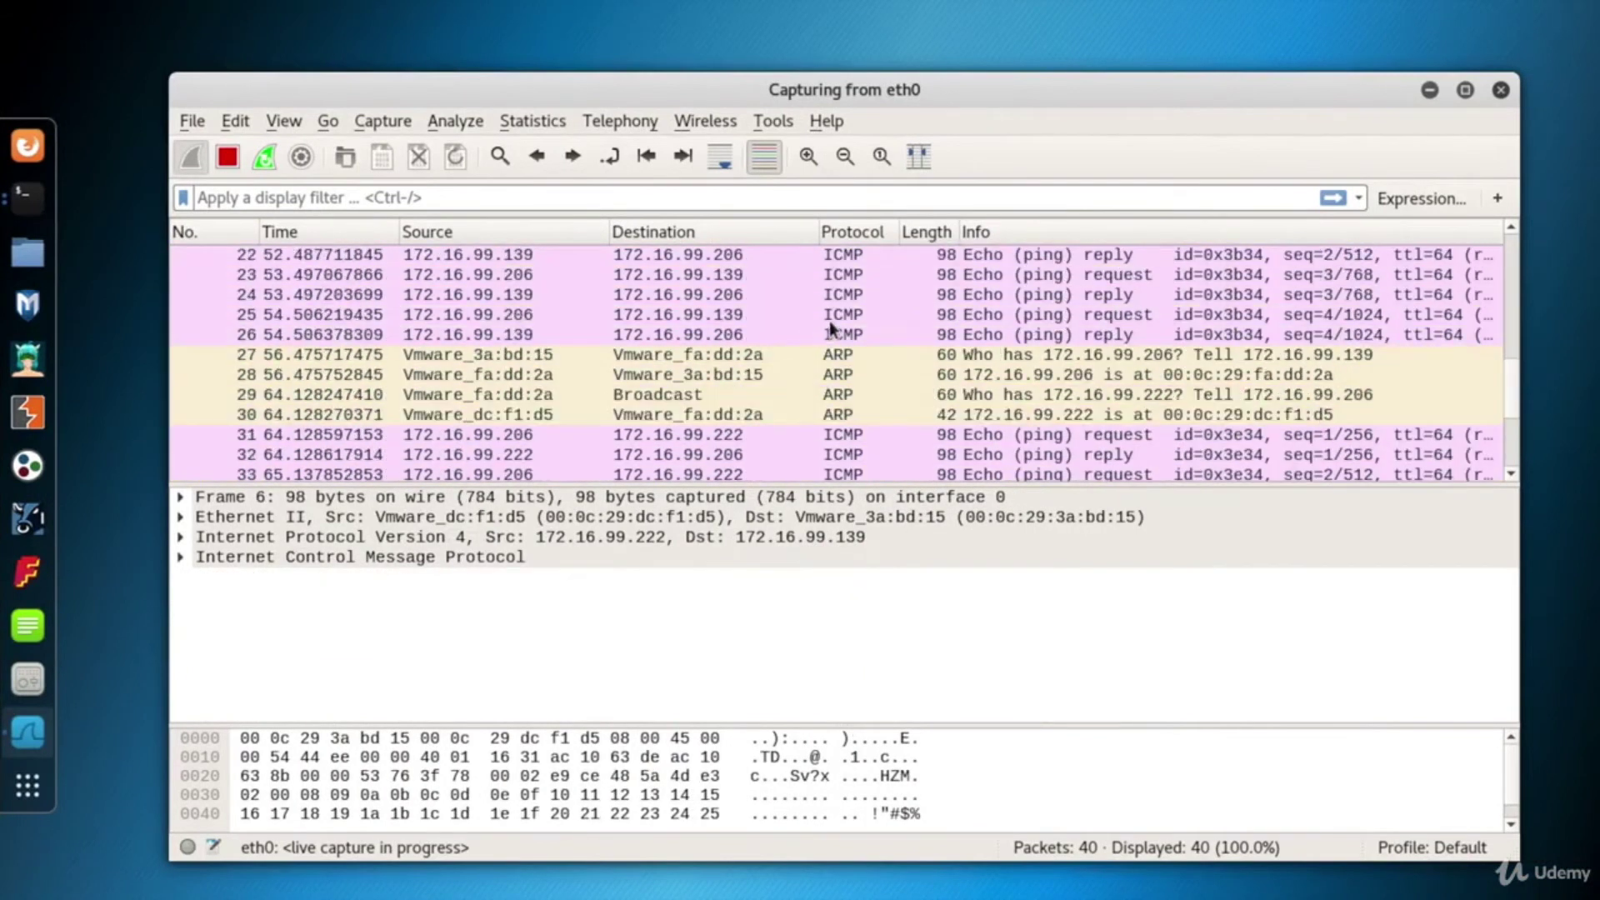
{"action": "left_click", "coordinate": [846, 354]}
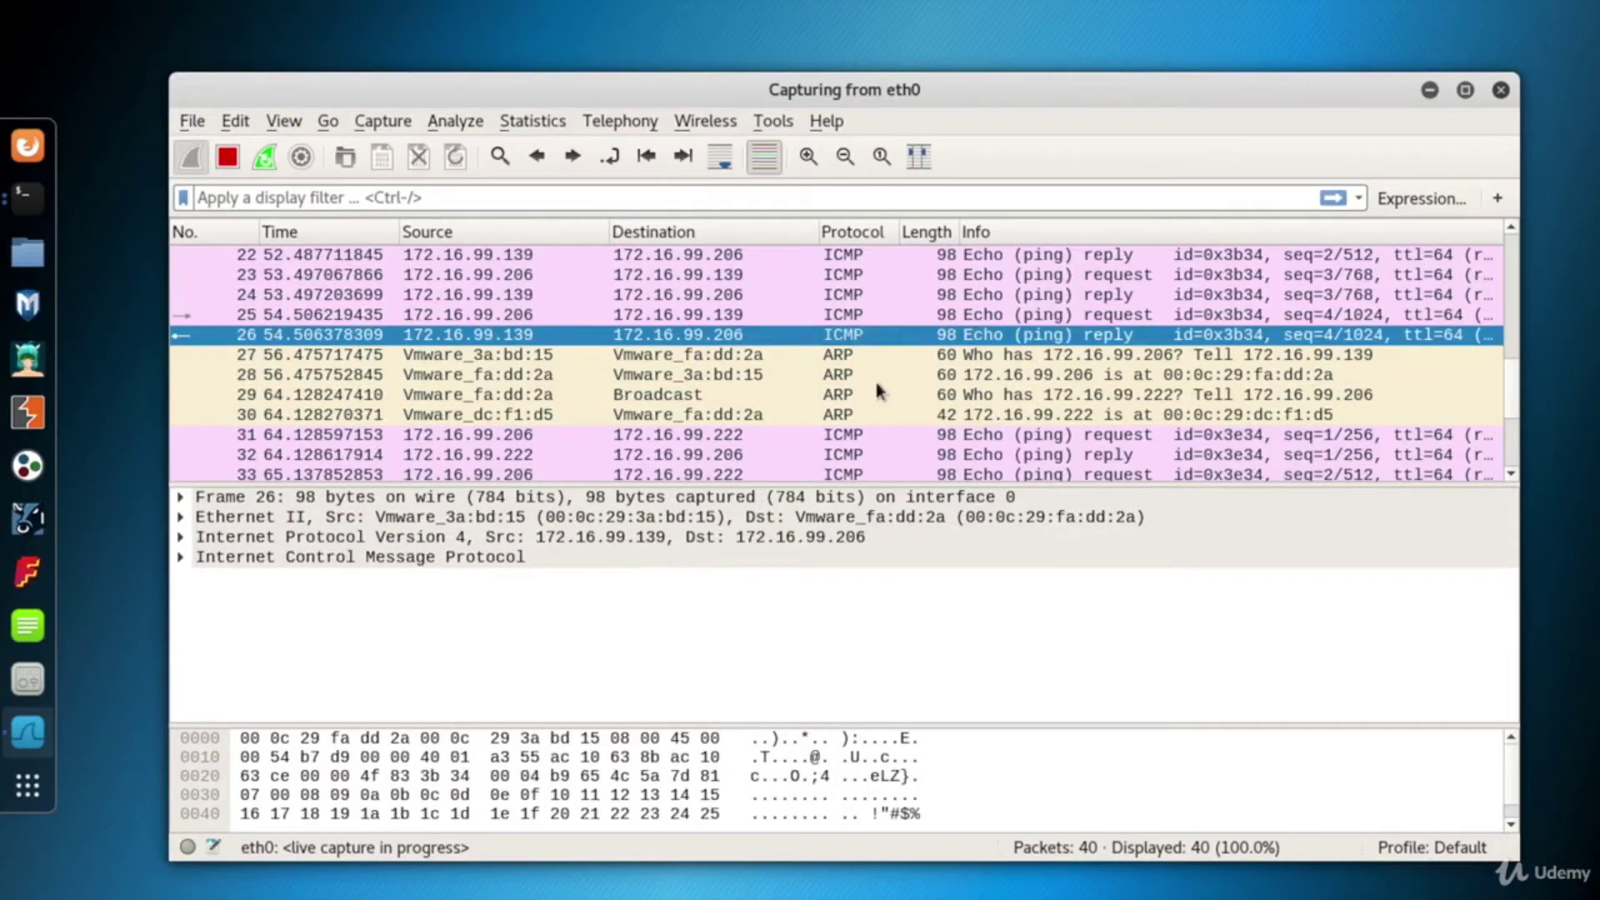
{"action": "scroll", "coordinate": [874, 377], "scroll_direction": "up", "scroll_amount": 6}
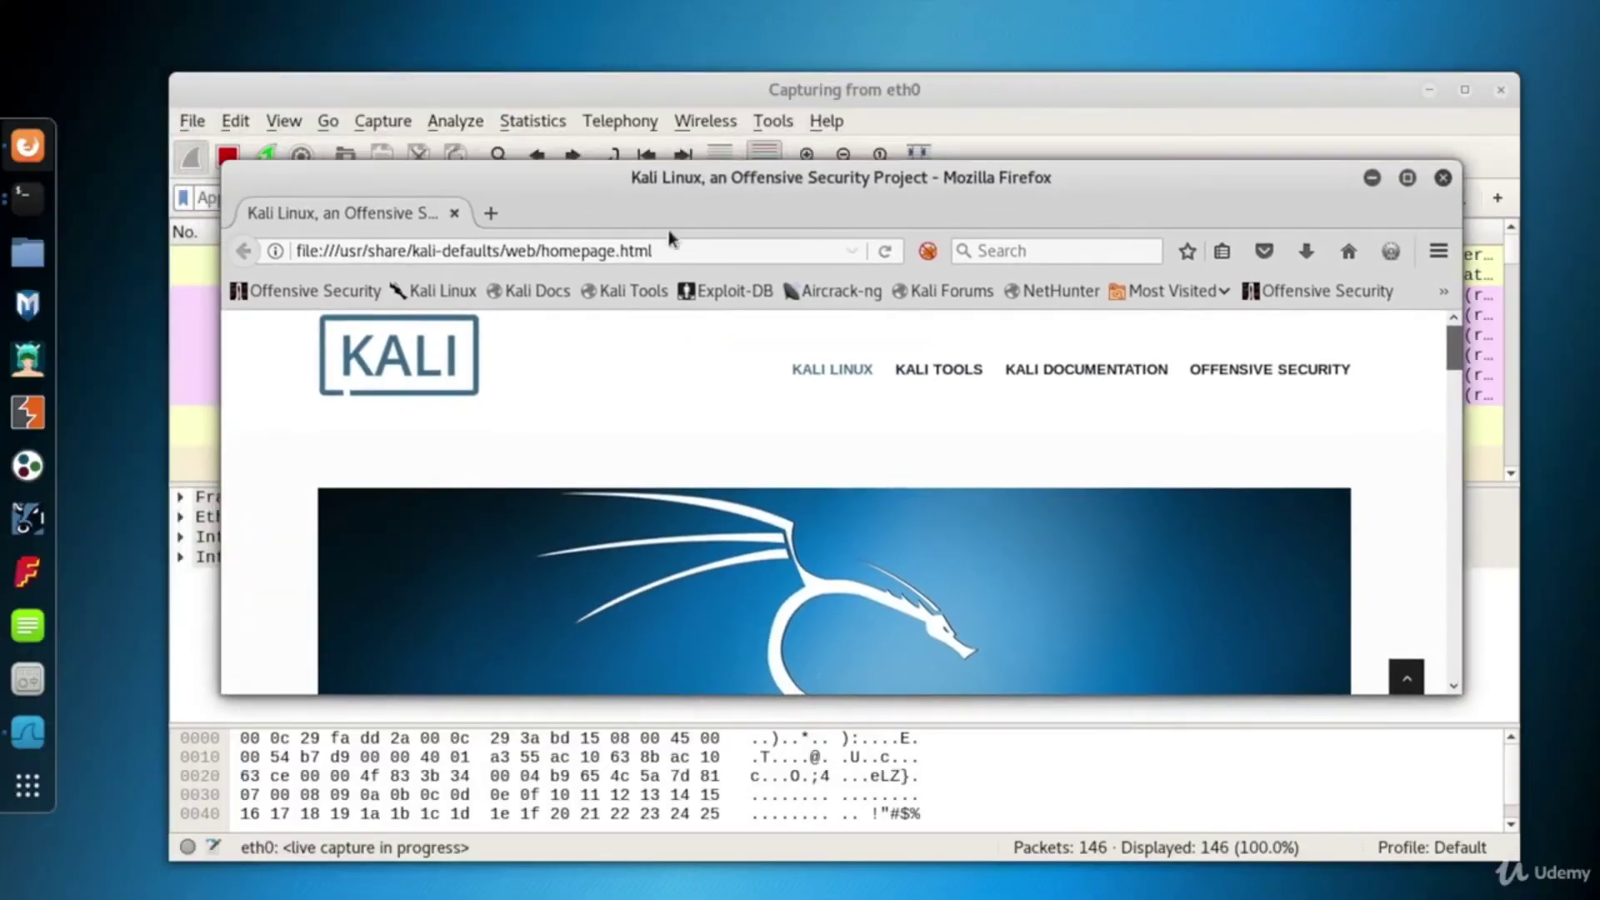
- Load the OWASP Broken Web Apps page at 172.16.99.139 in Firefox
{"action": "left_click", "coordinate": [684, 252]}
{"action": "key", "text": "ctrl+a"}
{"action": "type", "text": "17216"}
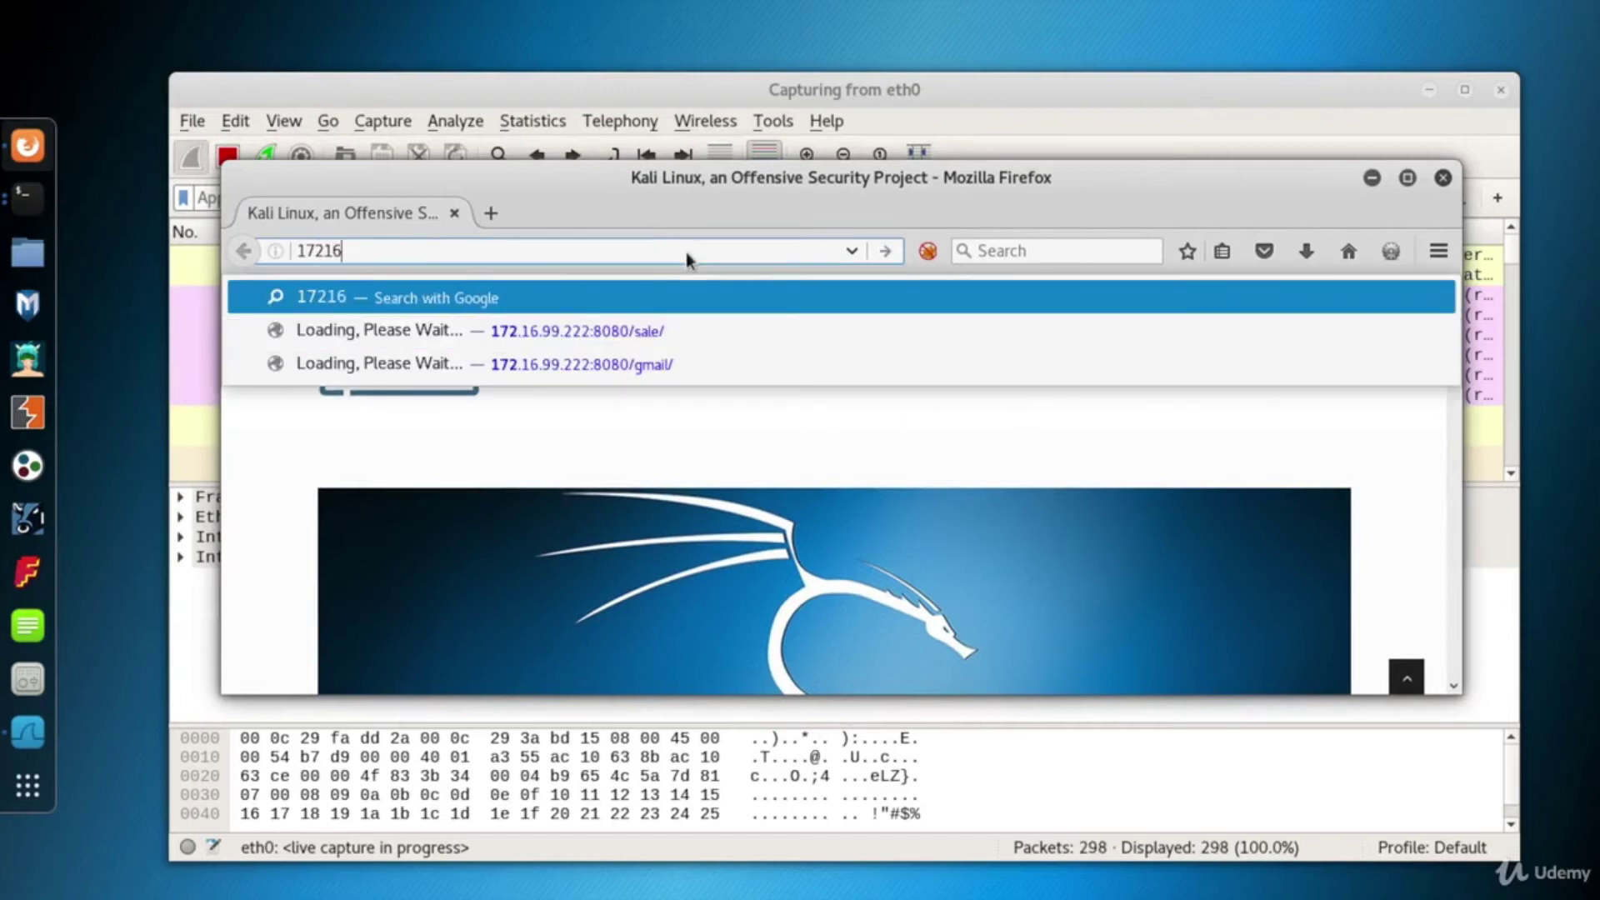
{"action": "type", "text": ".16"}
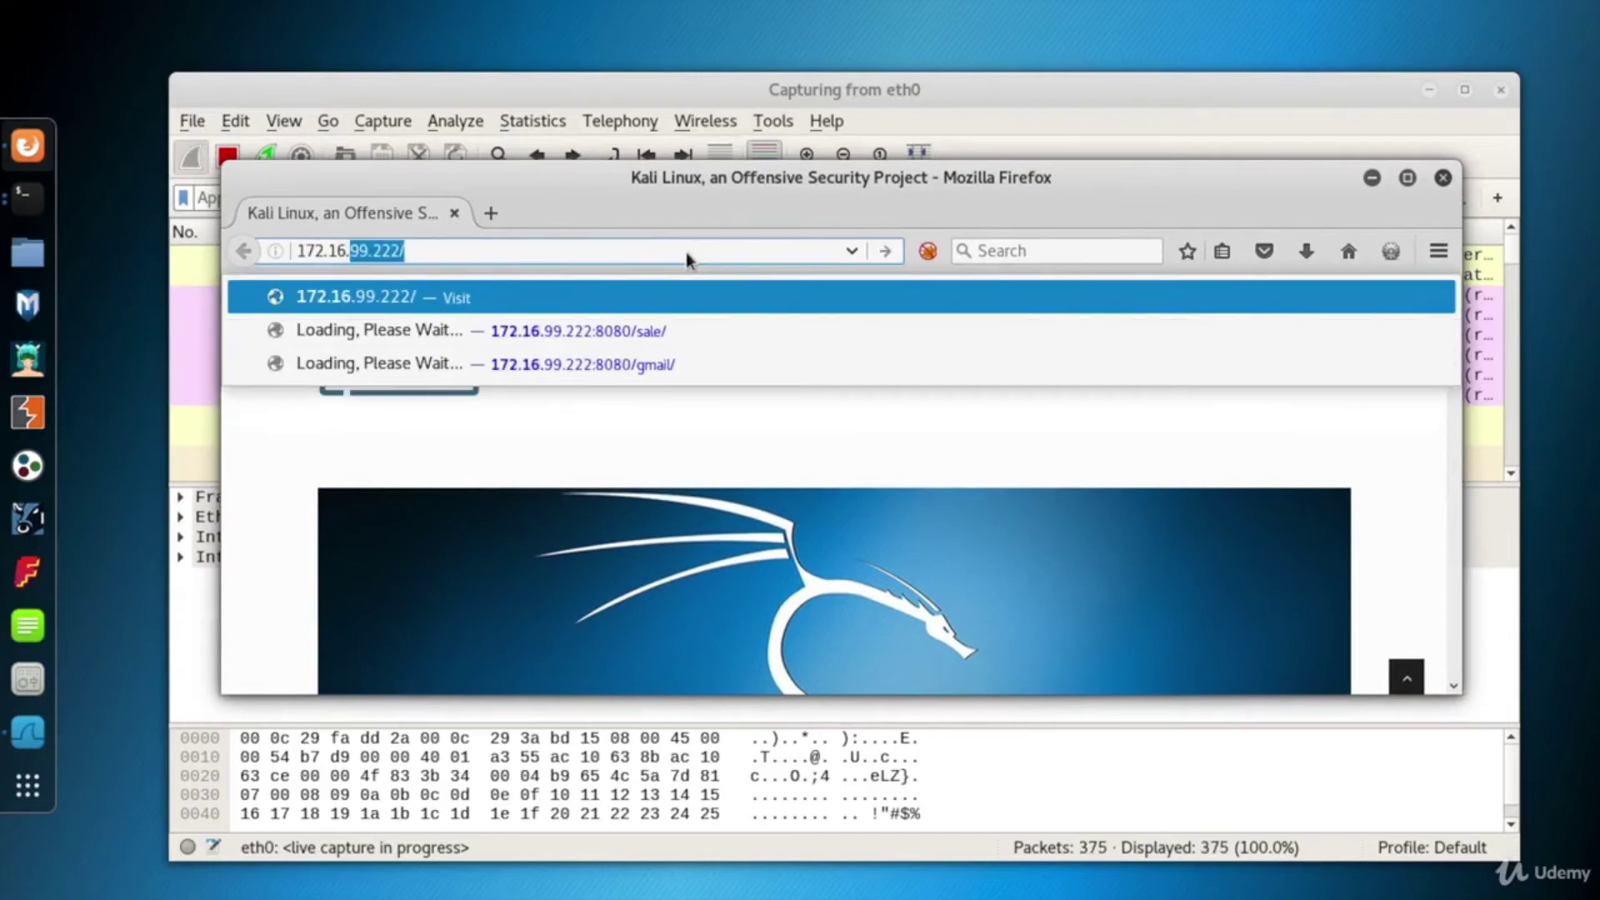
{"action": "type", "text": ".99.130"}
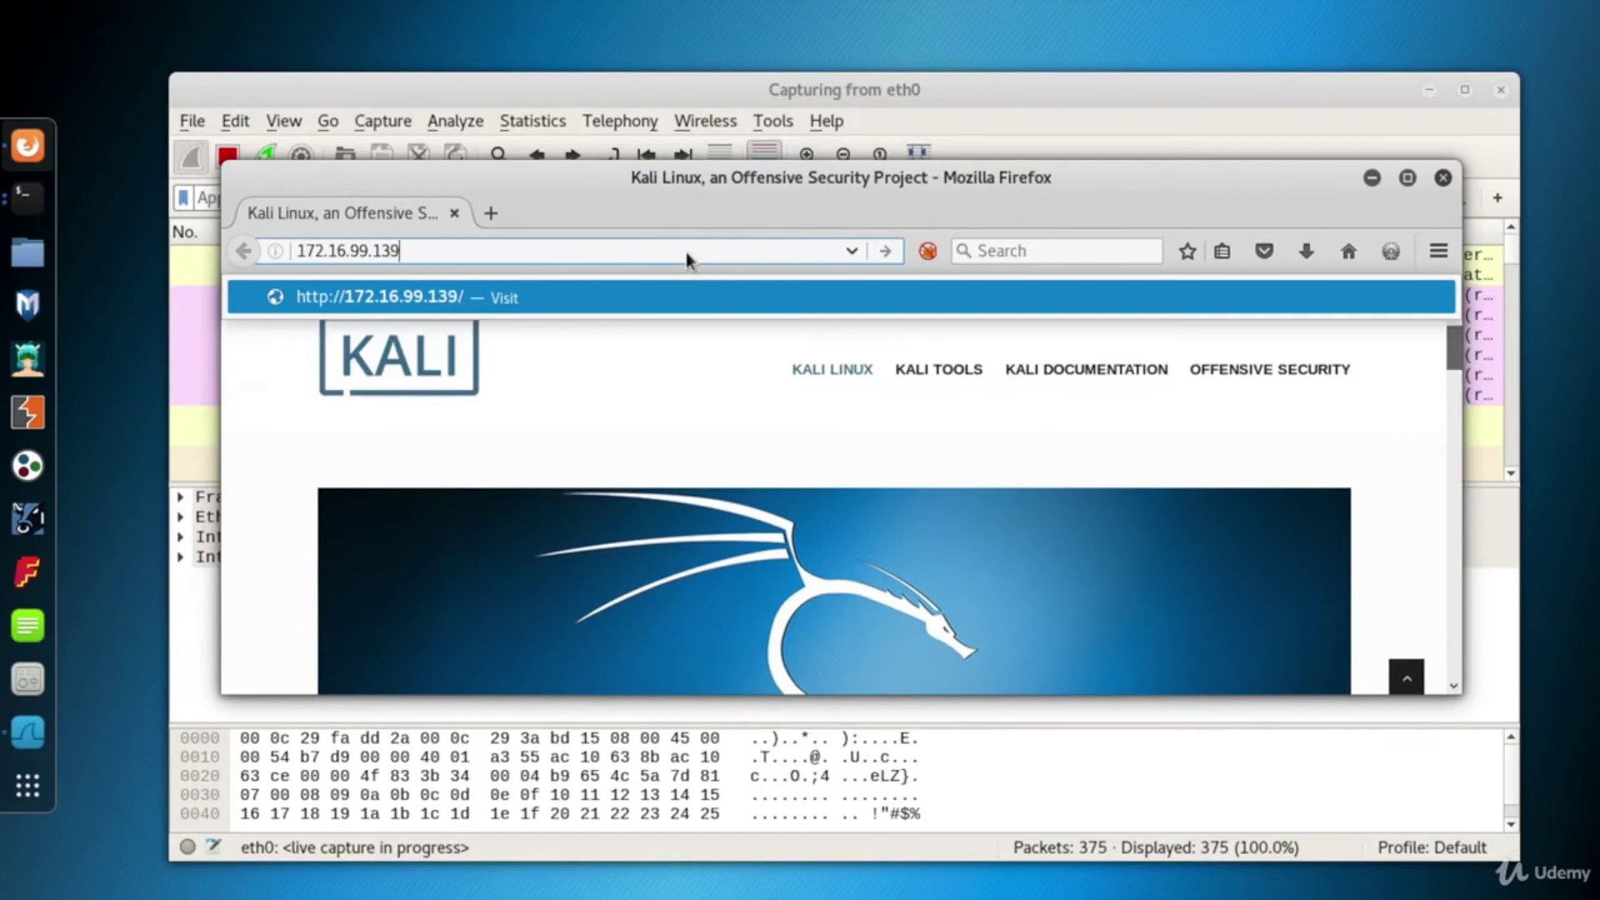
{"action": "key", "text": "Return"}
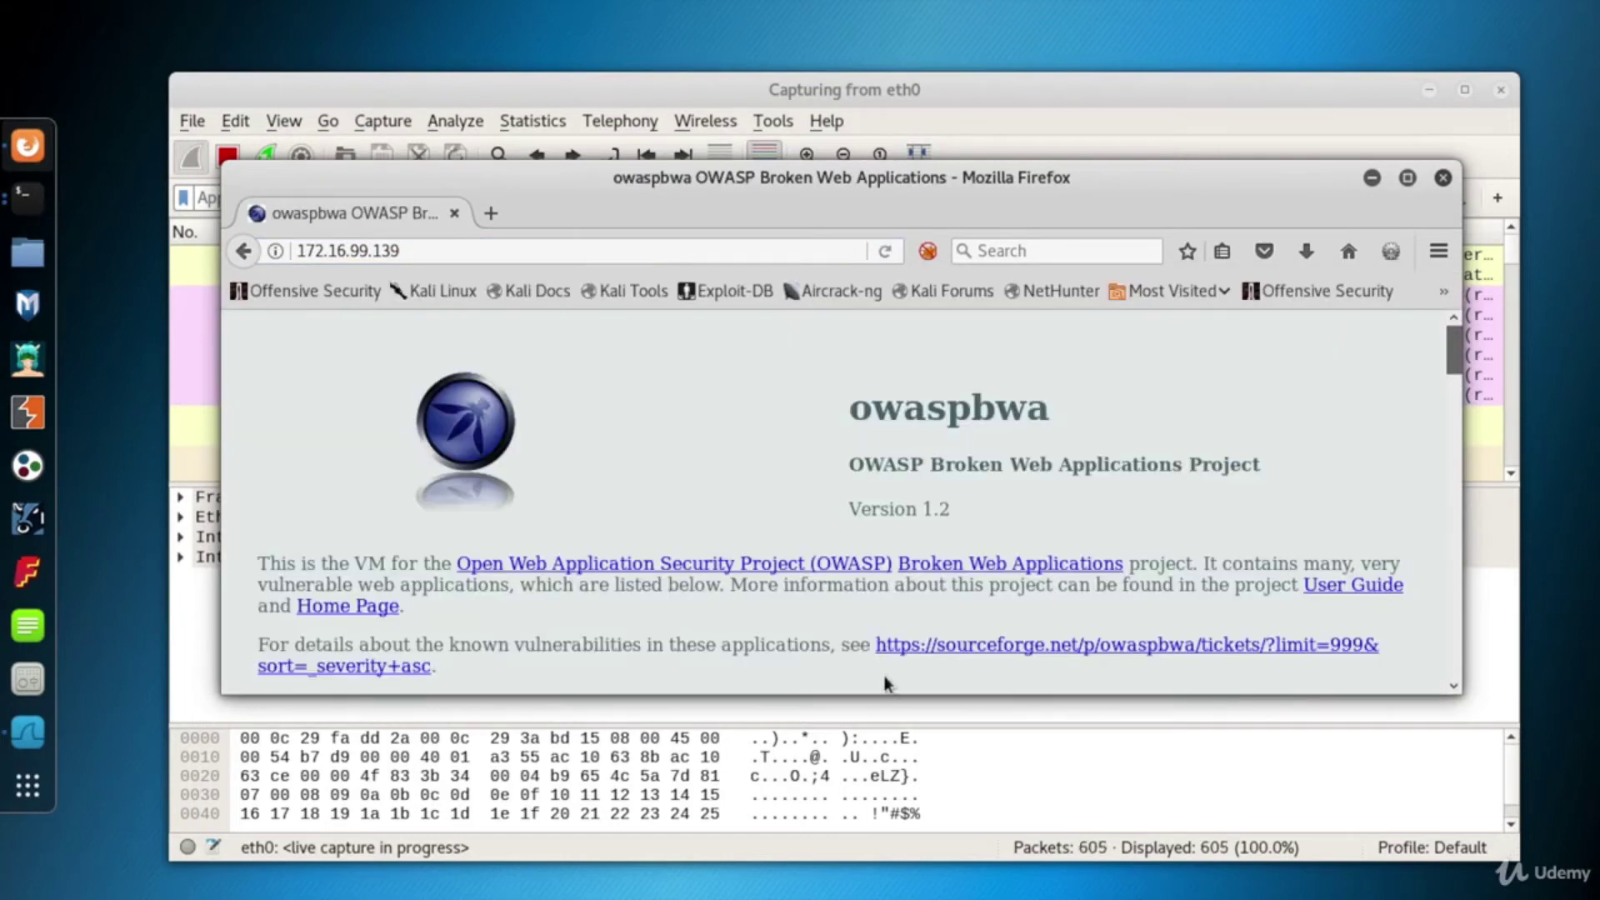
- Load nhs.uk in a new tab, then close the browser window
{"action": "left_click", "coordinate": [490, 213]}
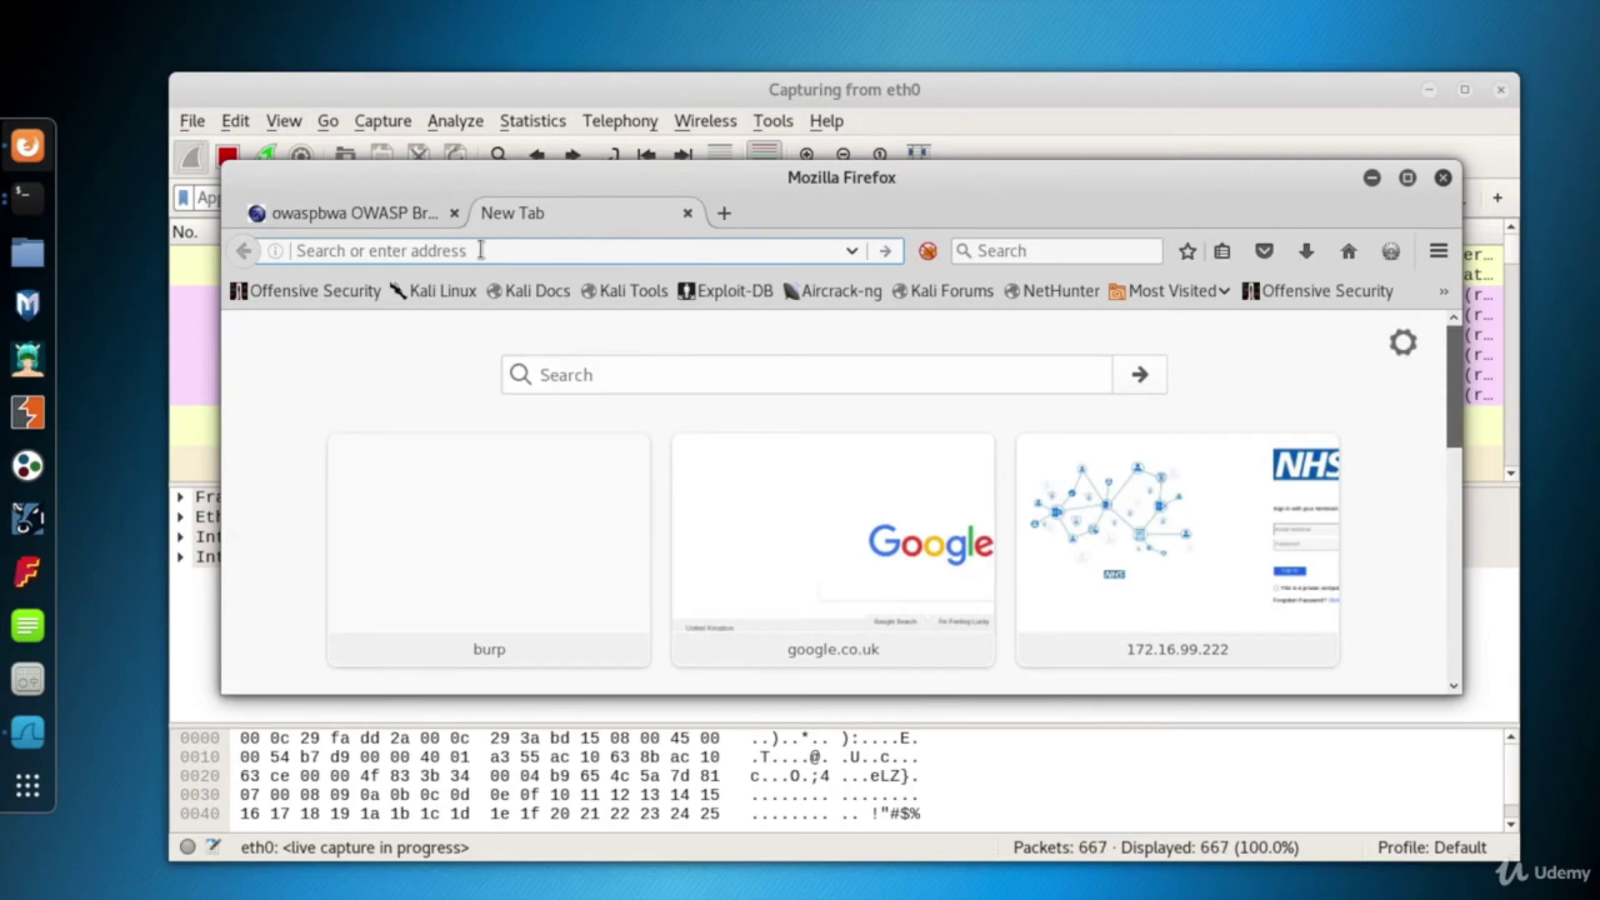
{"action": "type", "text": "nhs.uk"}
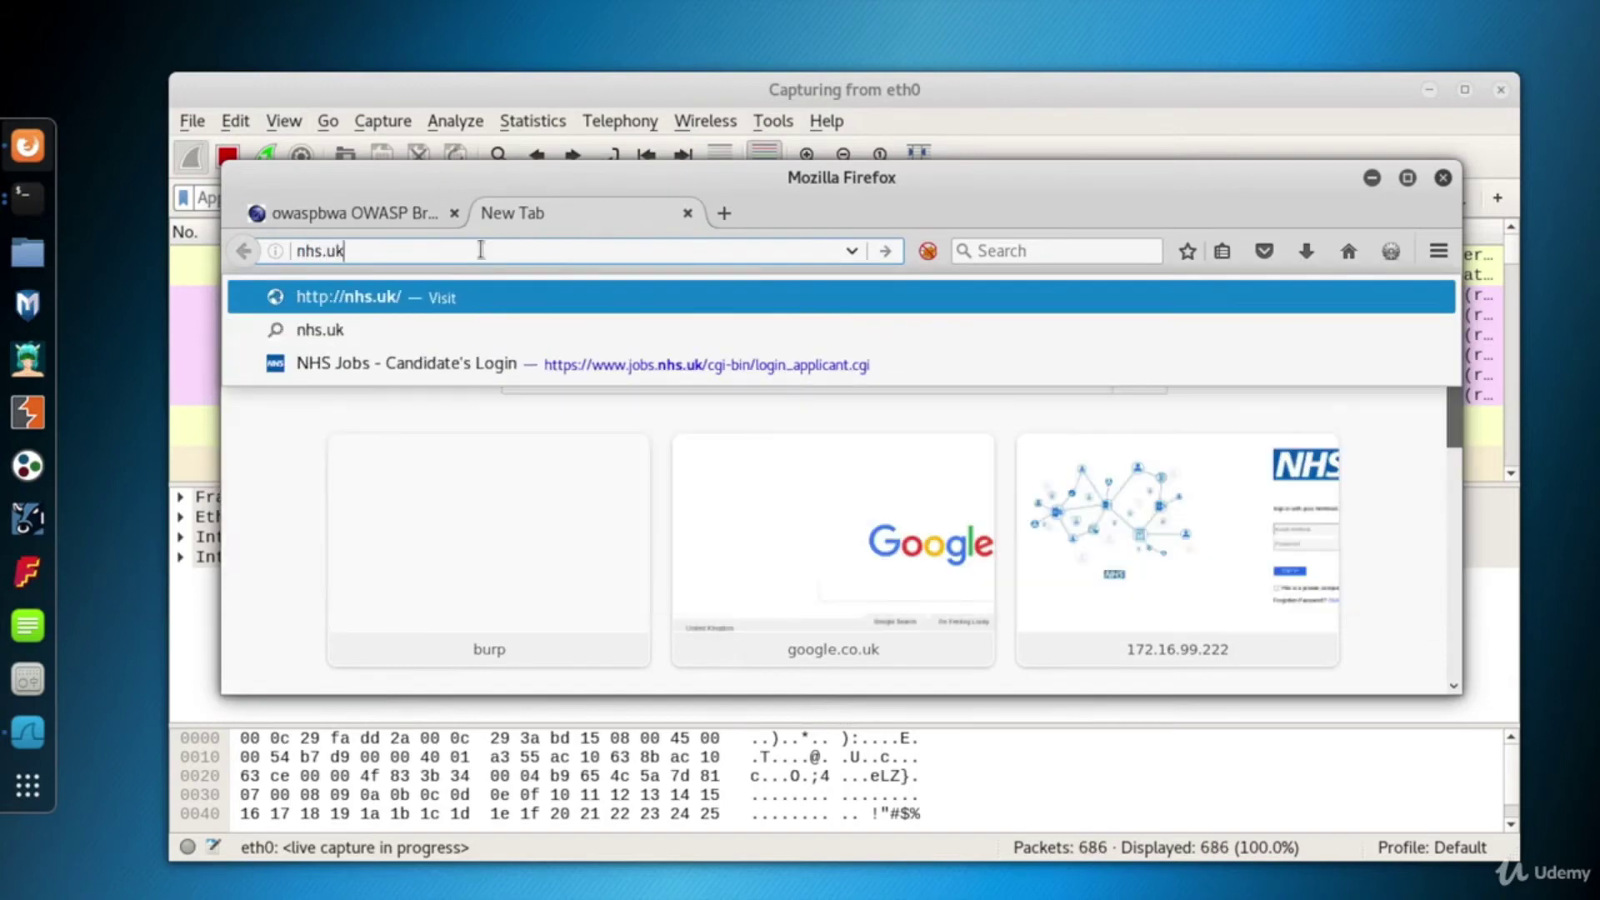
{"action": "key", "text": "Return"}
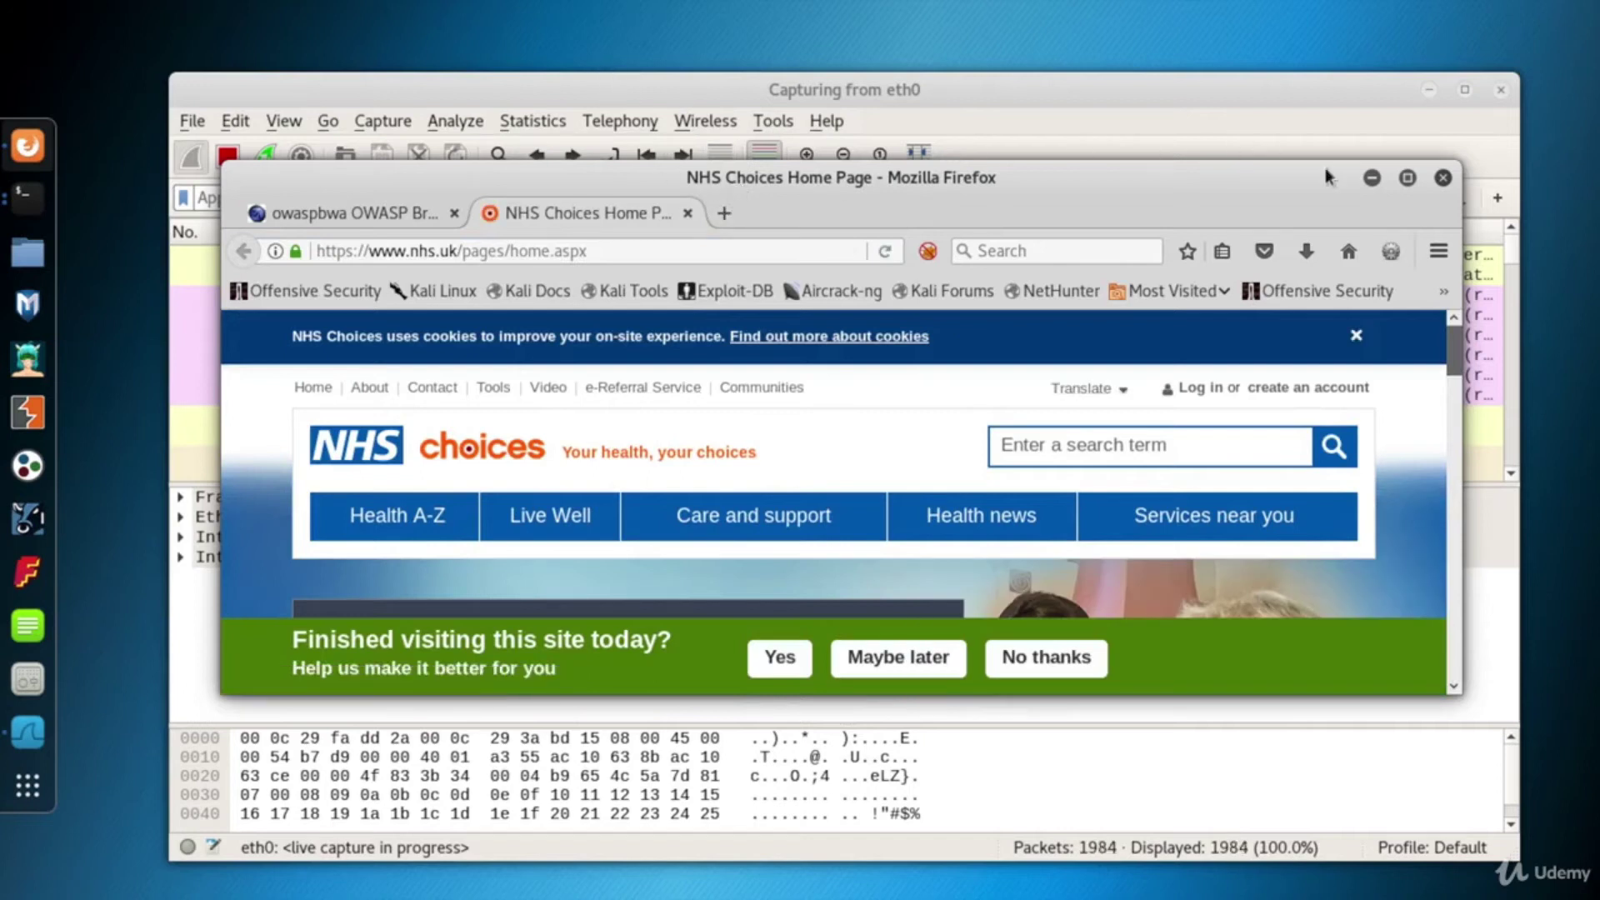
{"action": "left_click", "coordinate": [1444, 178]}
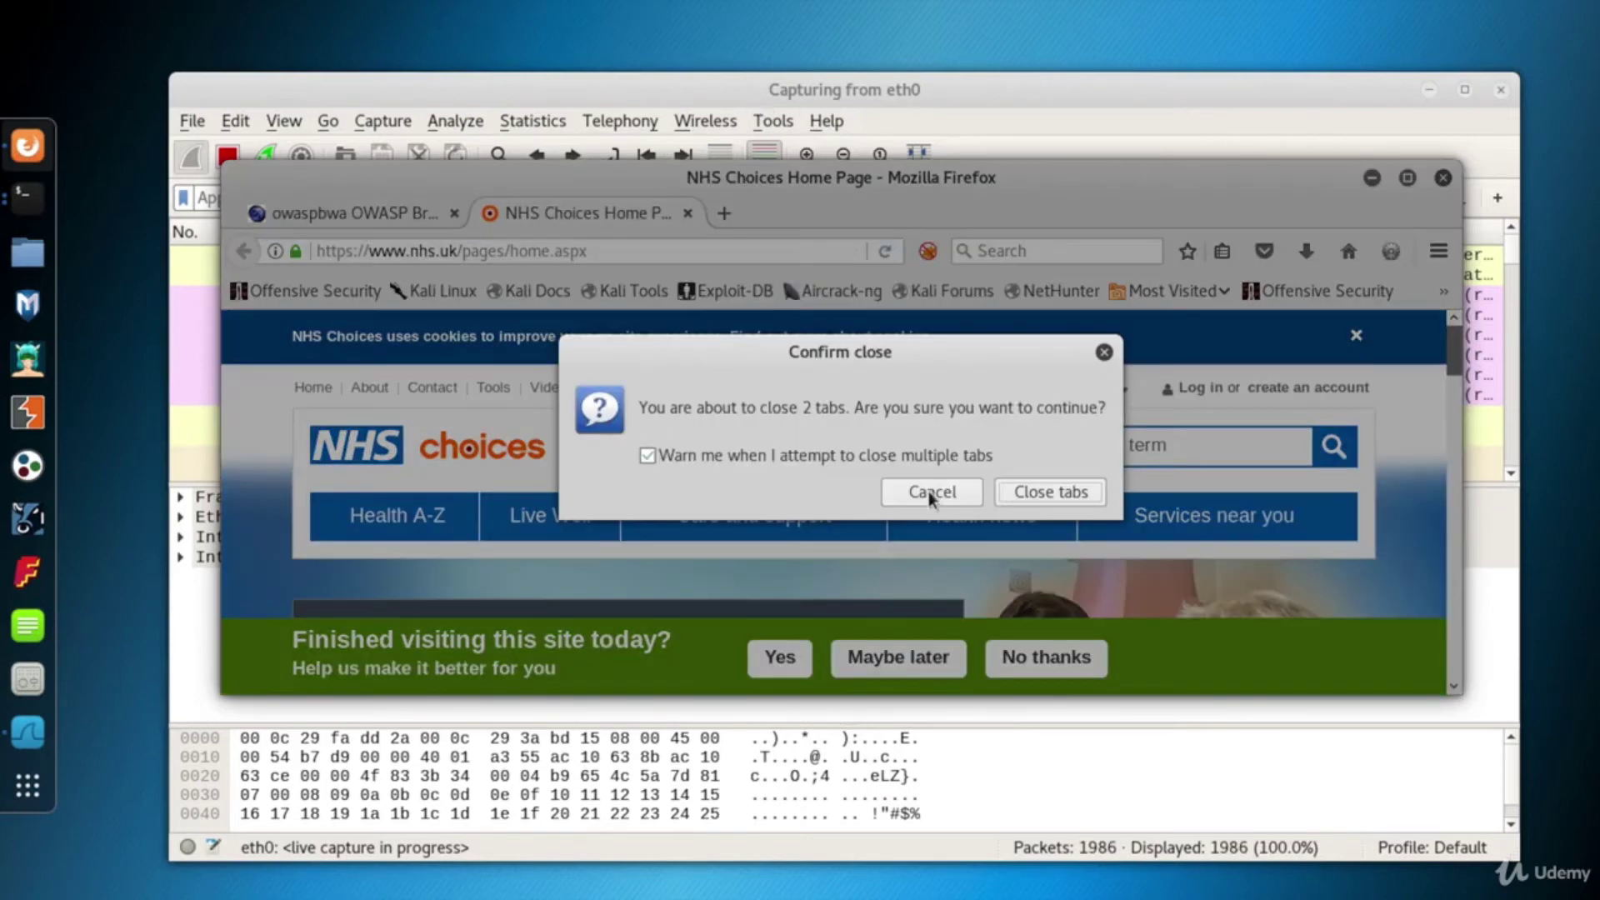
- Confirm closing the tabs, then inspect packet 1192 and TCP reset packet 2165 to 52.26.179.183
{"action": "left_click", "coordinate": [1050, 490]}
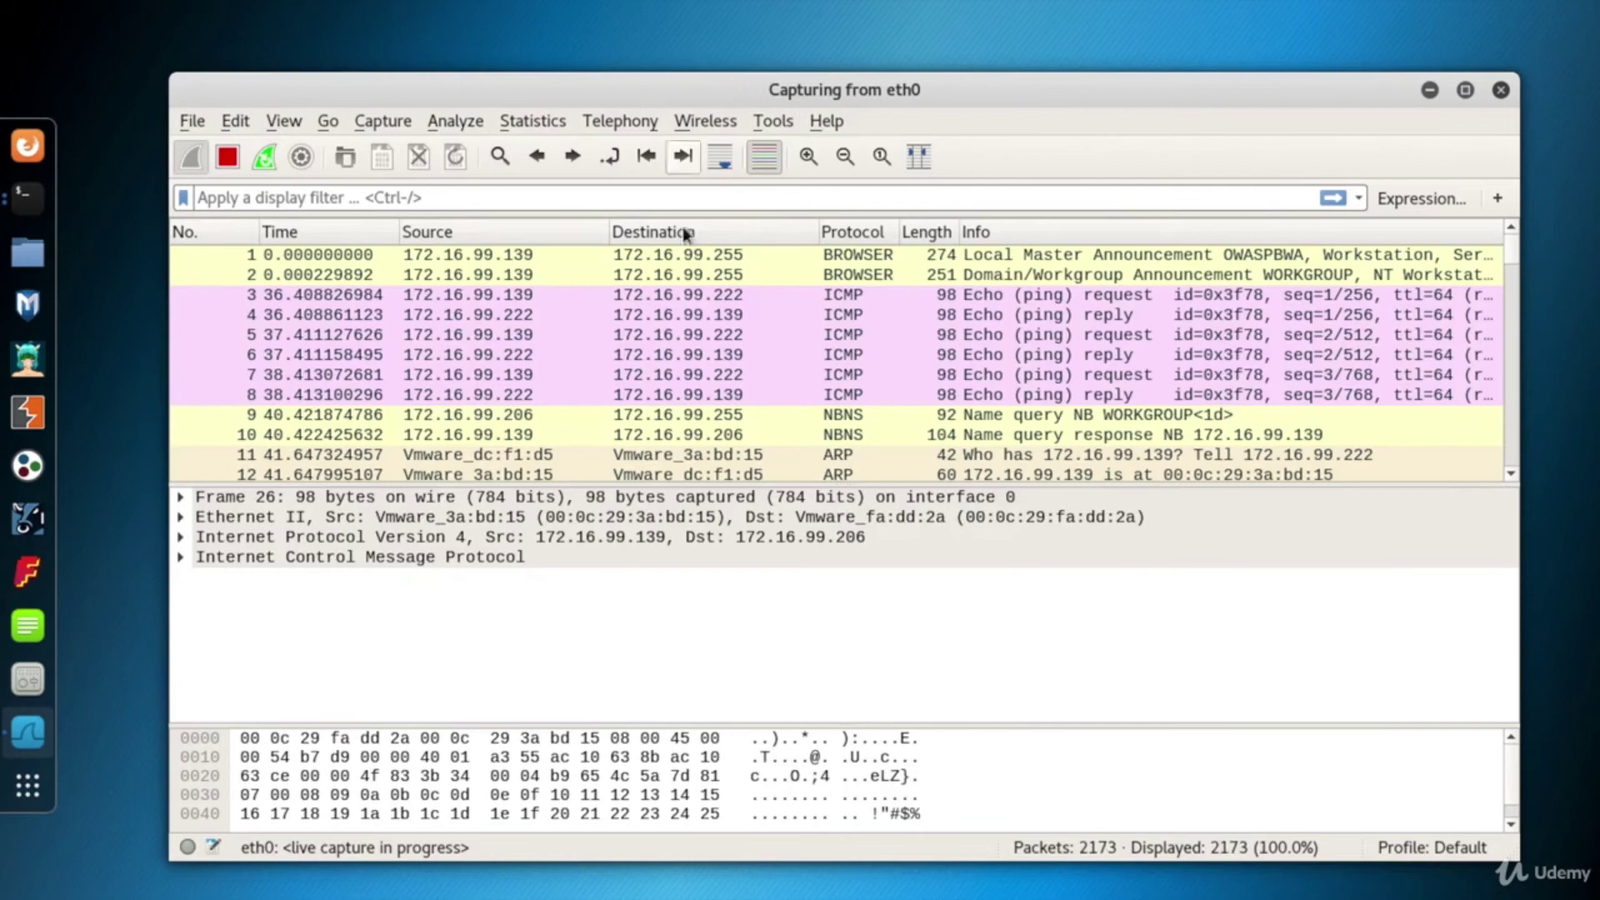
{"action": "left_click_drag", "start_coordinate": [1509, 250], "coordinate": [1507, 360]}
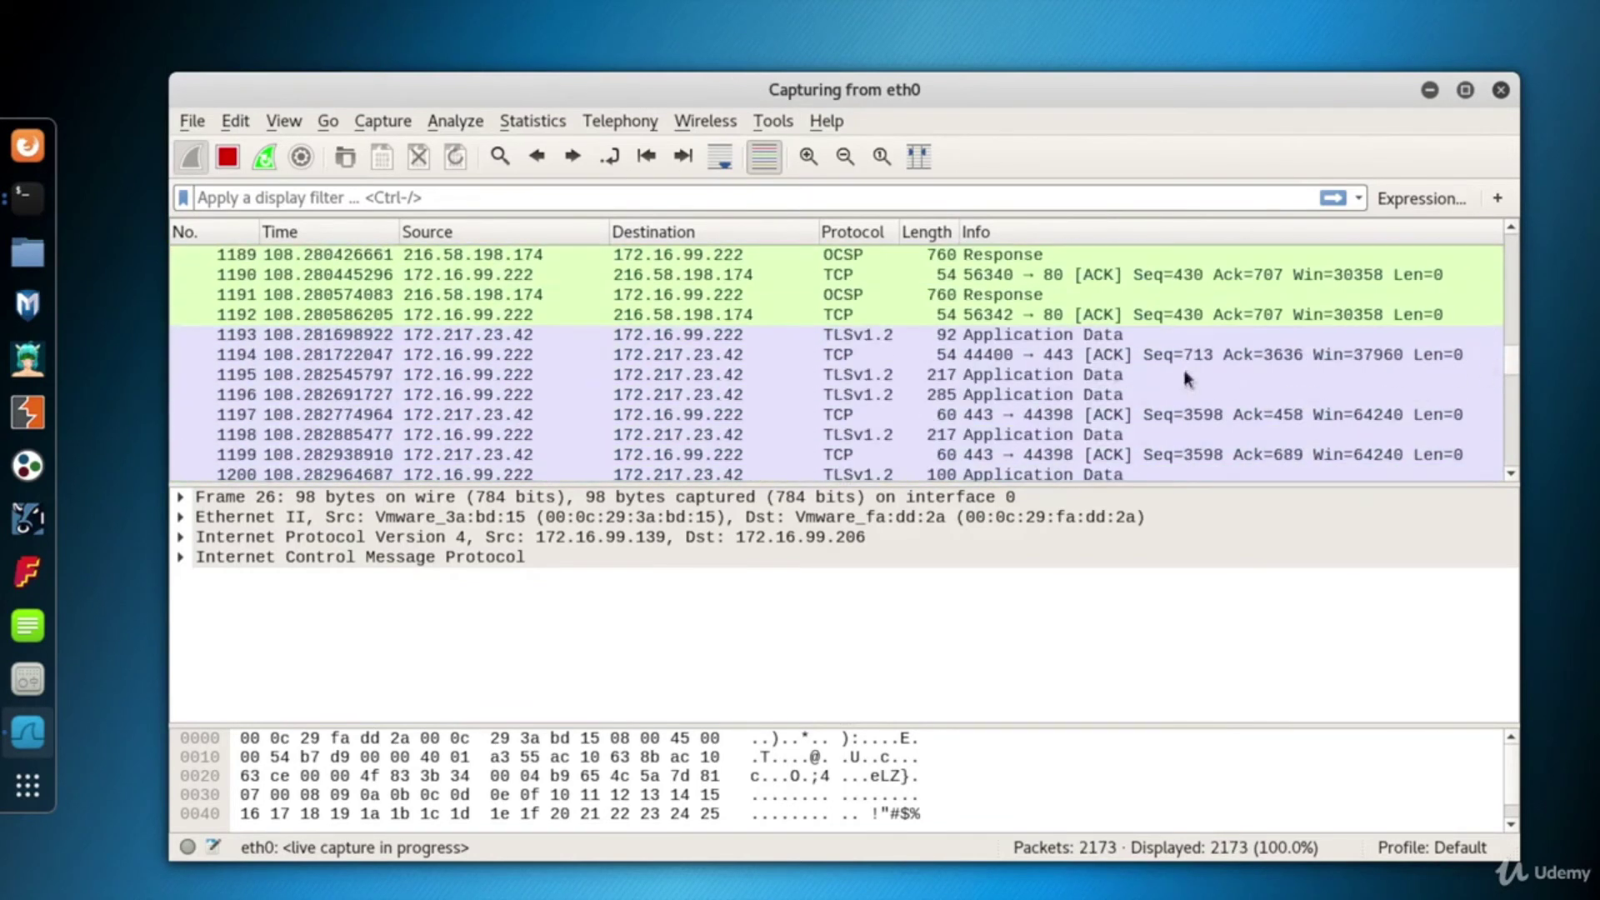
{"action": "left_click", "coordinate": [839, 317]}
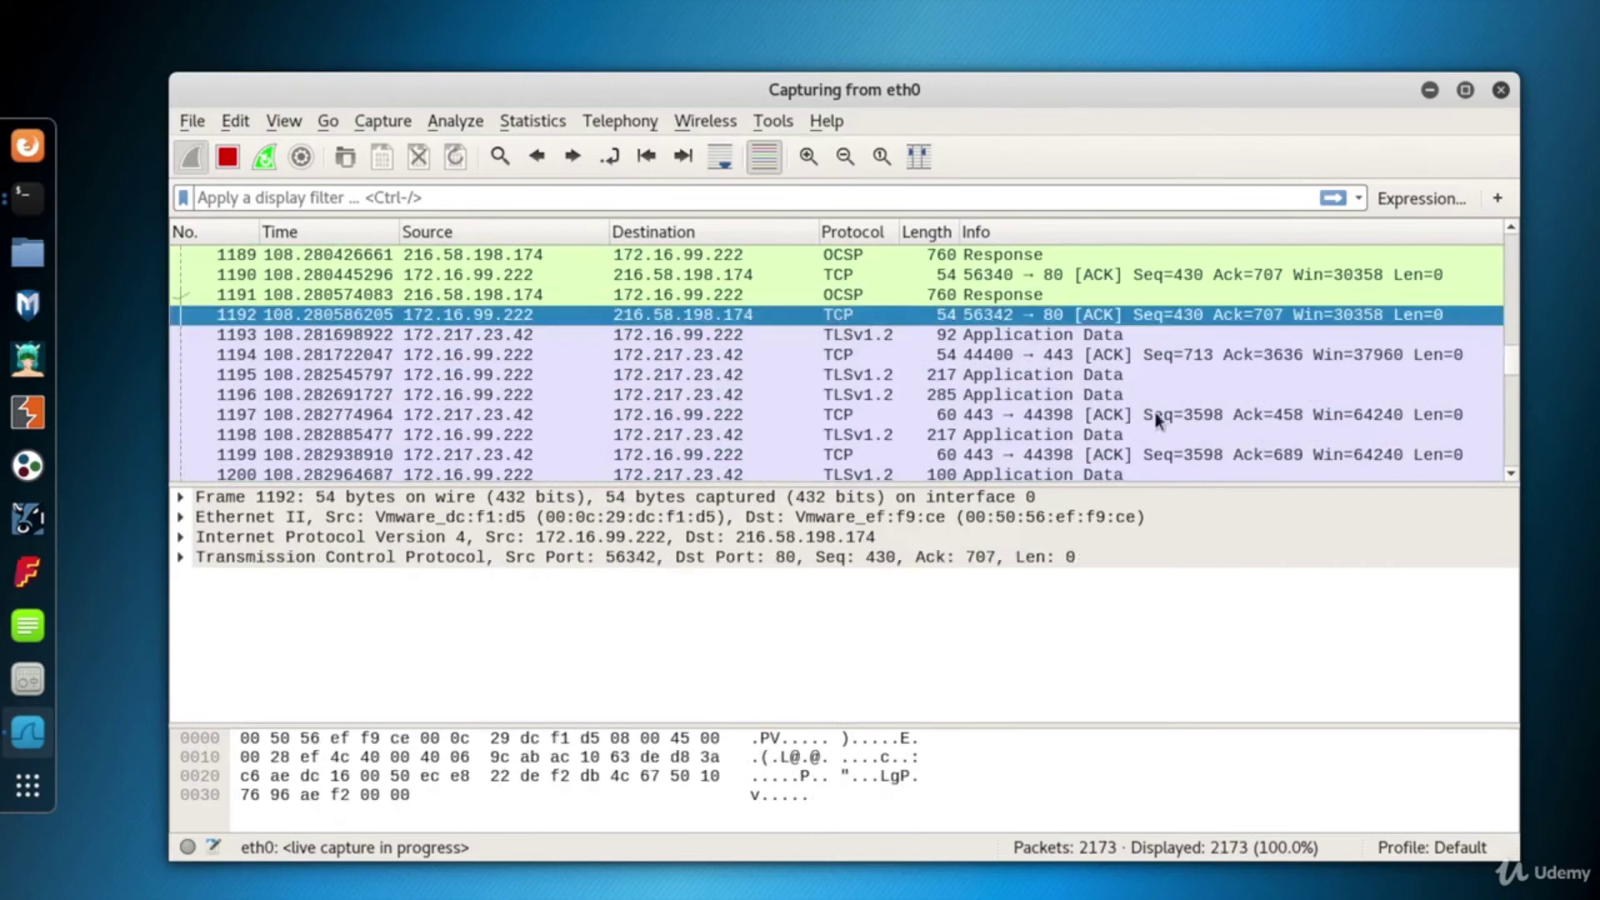
{"action": "left_click_drag", "start_coordinate": [1512, 357], "coordinate": [1515, 469]}
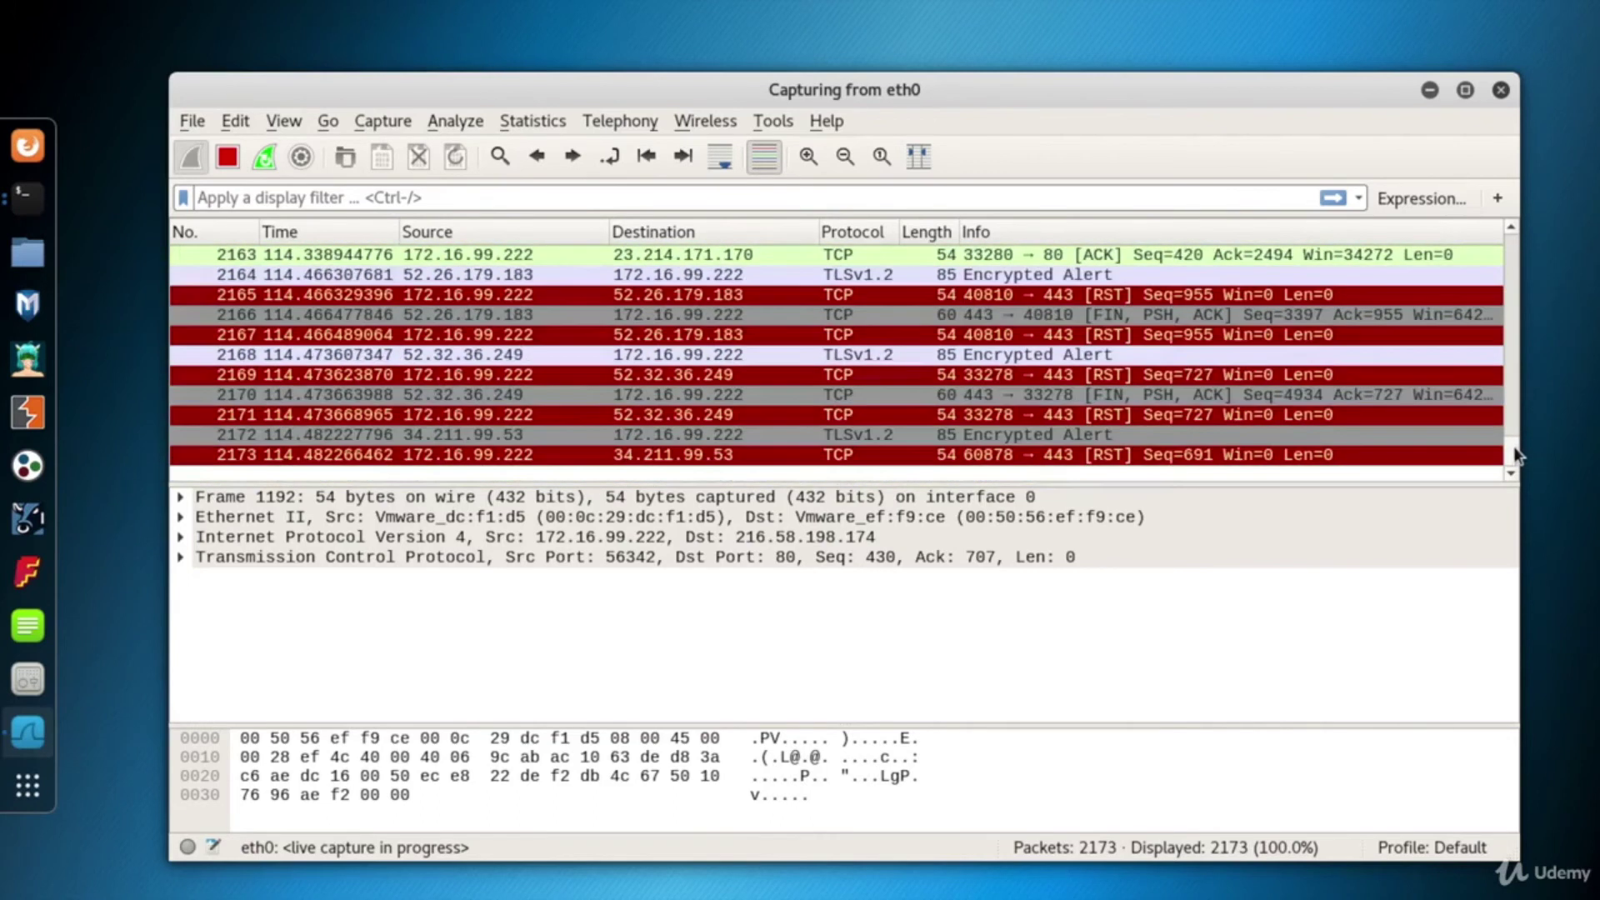
{"action": "left_click", "coordinate": [1062, 256]}
{"action": "left_click", "coordinate": [1062, 294]}
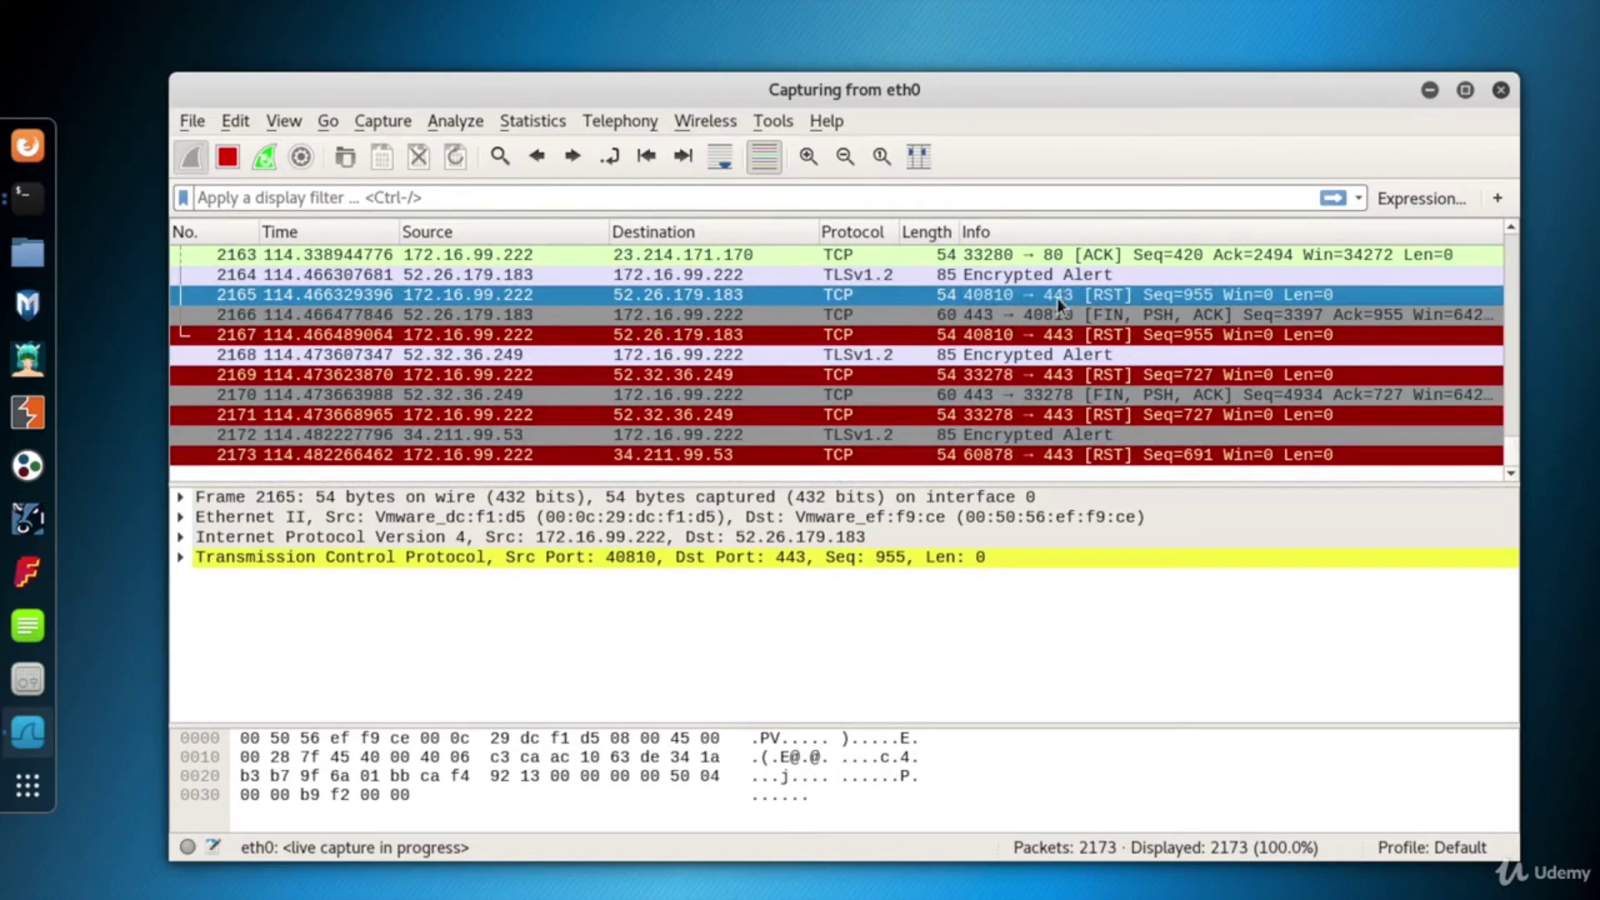
- Show the capture's Conversations statistics and select the 8.8.8.8 IPv4 conversation
{"action": "left_click", "coordinate": [533, 120]}
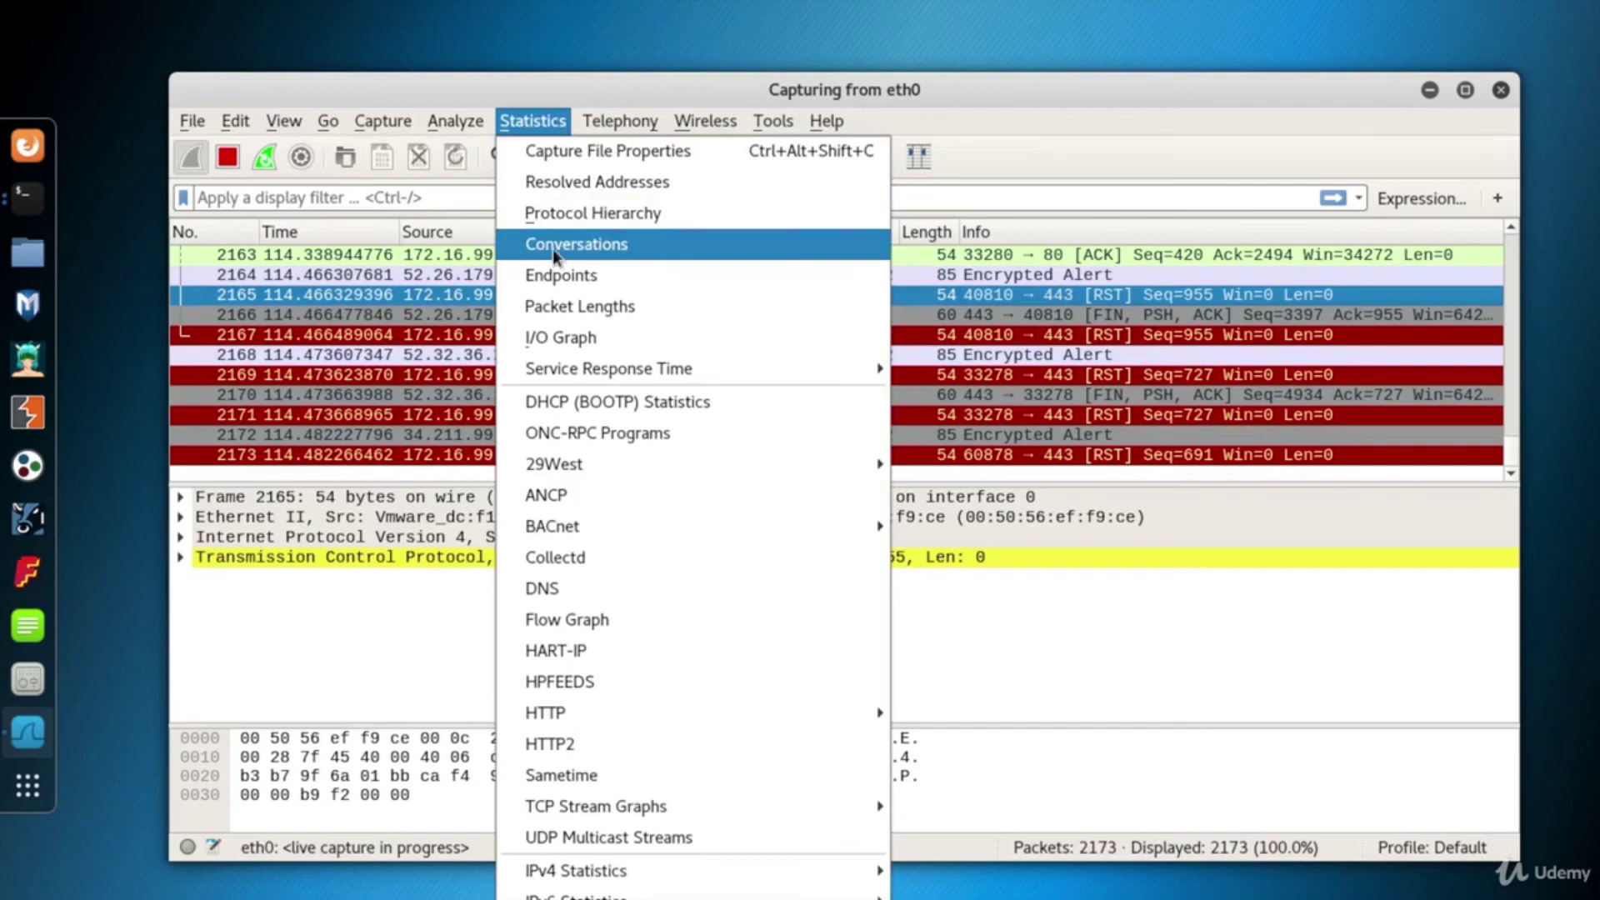
{"action": "left_click", "coordinate": [553, 249]}
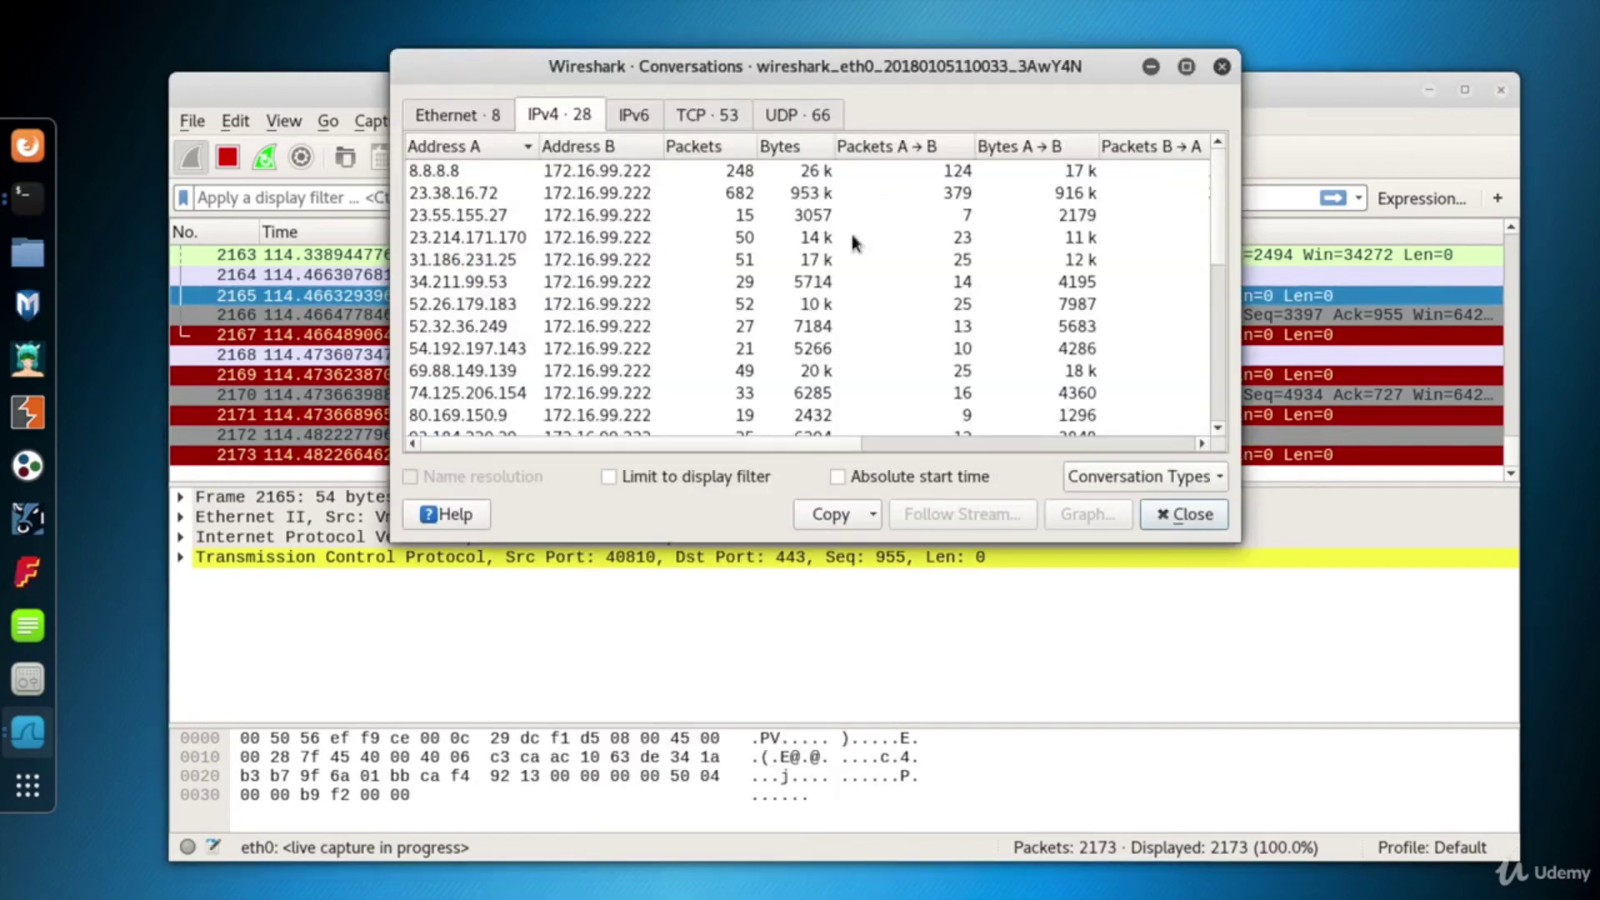
{"action": "mouse_move", "coordinate": [1219, 215]}
{"action": "left_mouse_down"}
{"action": "mouse_move", "coordinate": [1219, 394]}
{"action": "mouse_move", "coordinate": [1217, 257]}
{"action": "left_mouse_up"}
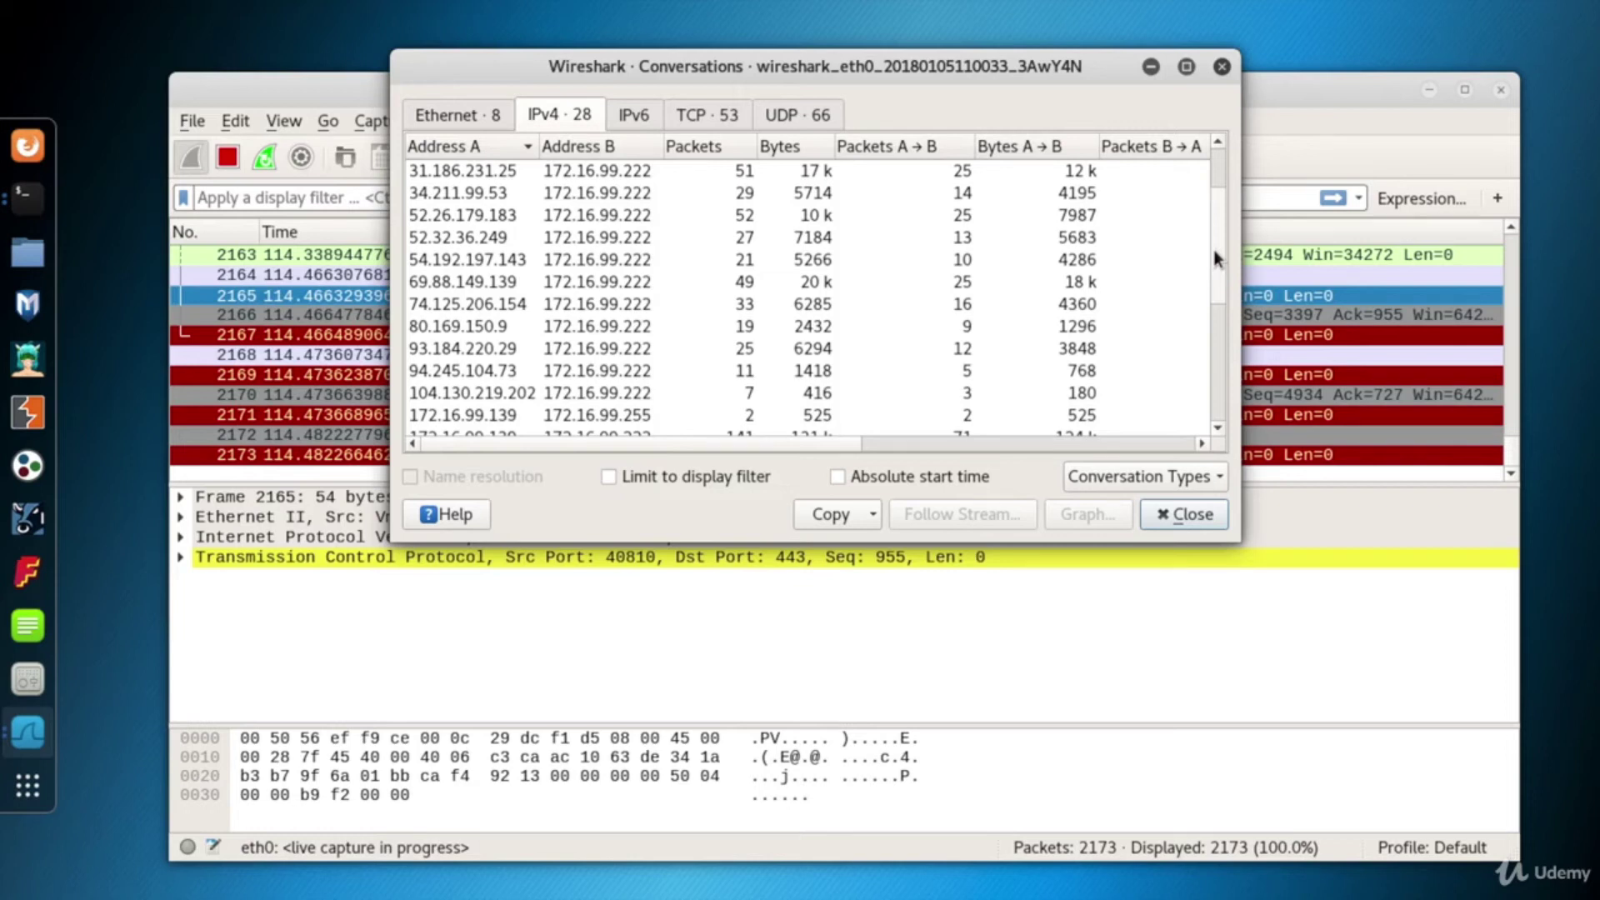
{"action": "left_click_drag", "start_coordinate": [1218, 259], "coordinate": [1217, 204]}
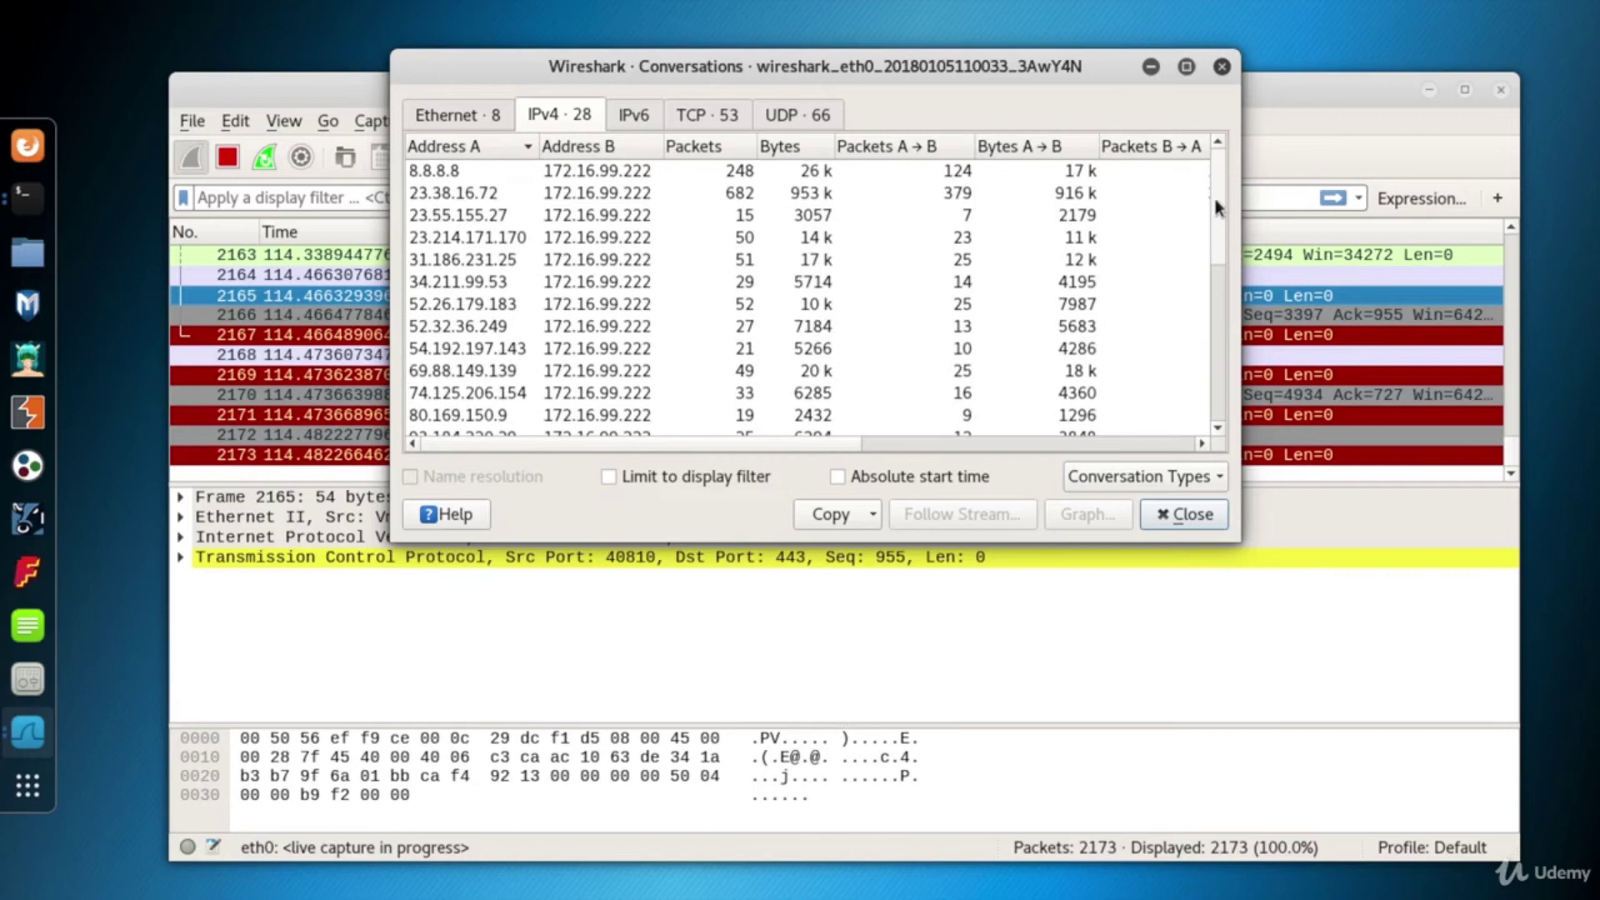
{"action": "left_click", "coordinate": [456, 172]}
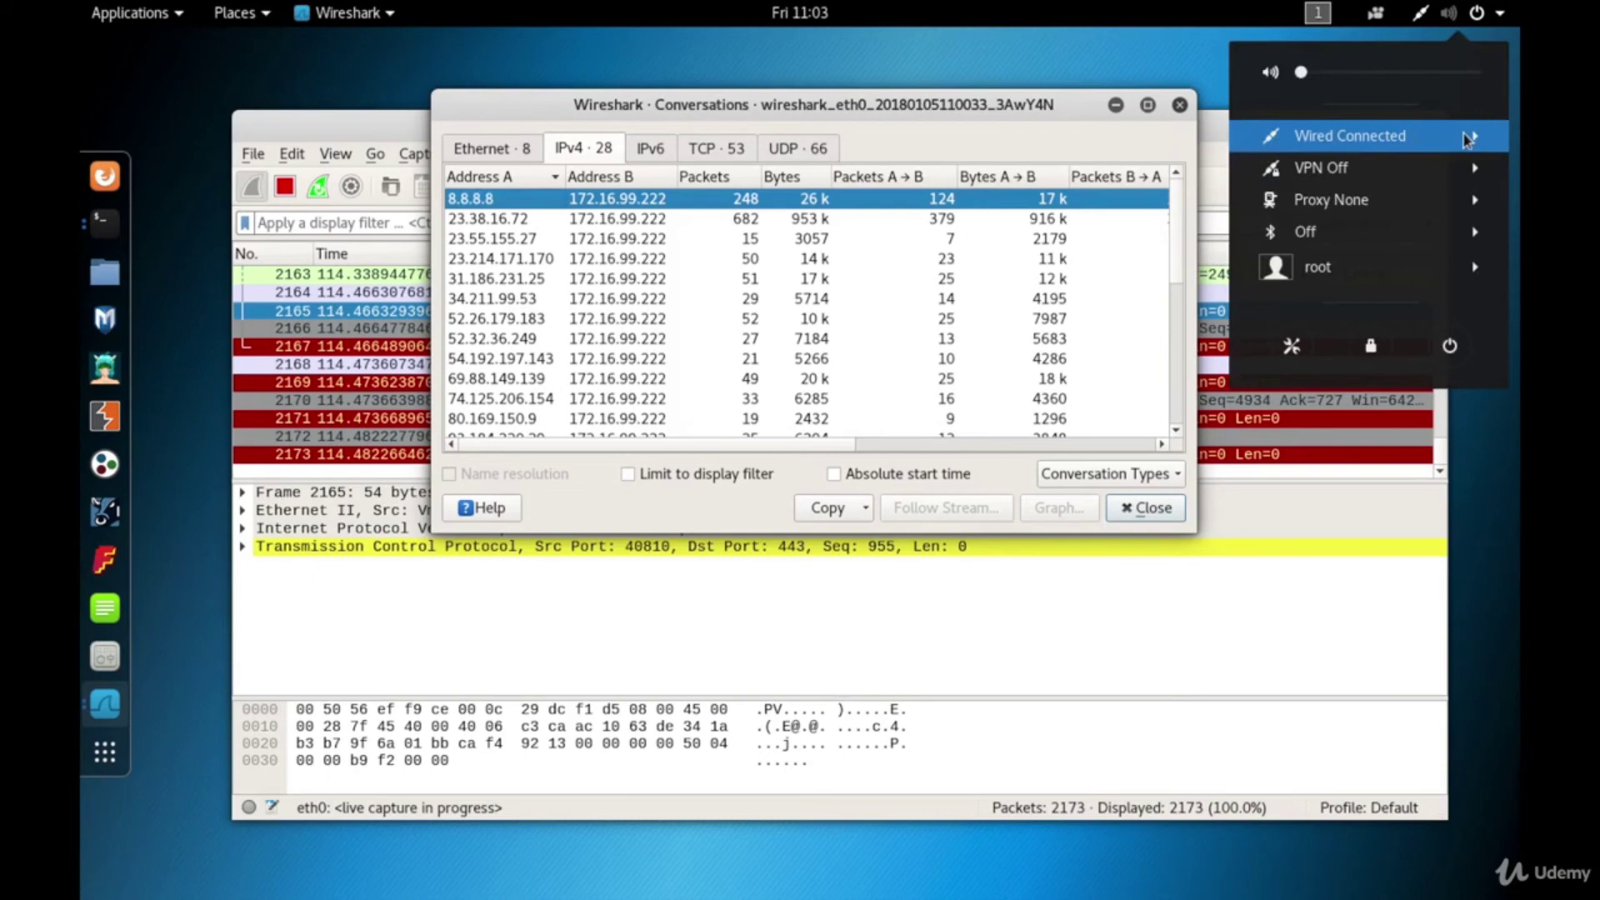
- Check the wired connection's details in GNOME Settings, highlighting its DNS server 8.8.8.8
{"action": "left_click", "coordinate": [1468, 138]}
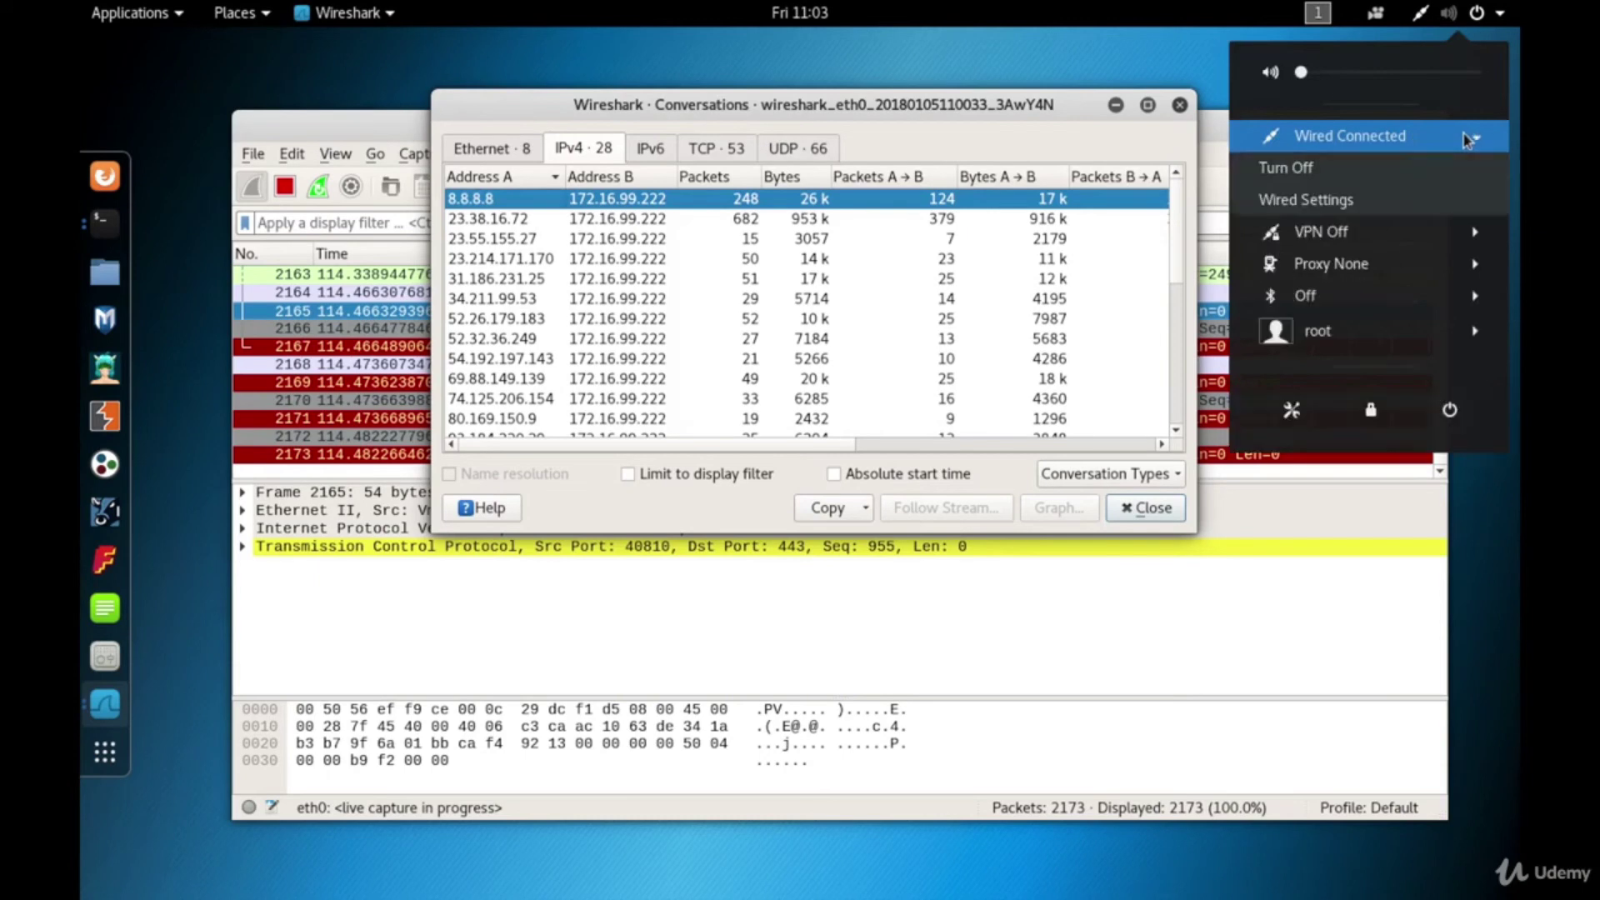
{"action": "left_click", "coordinate": [1356, 200]}
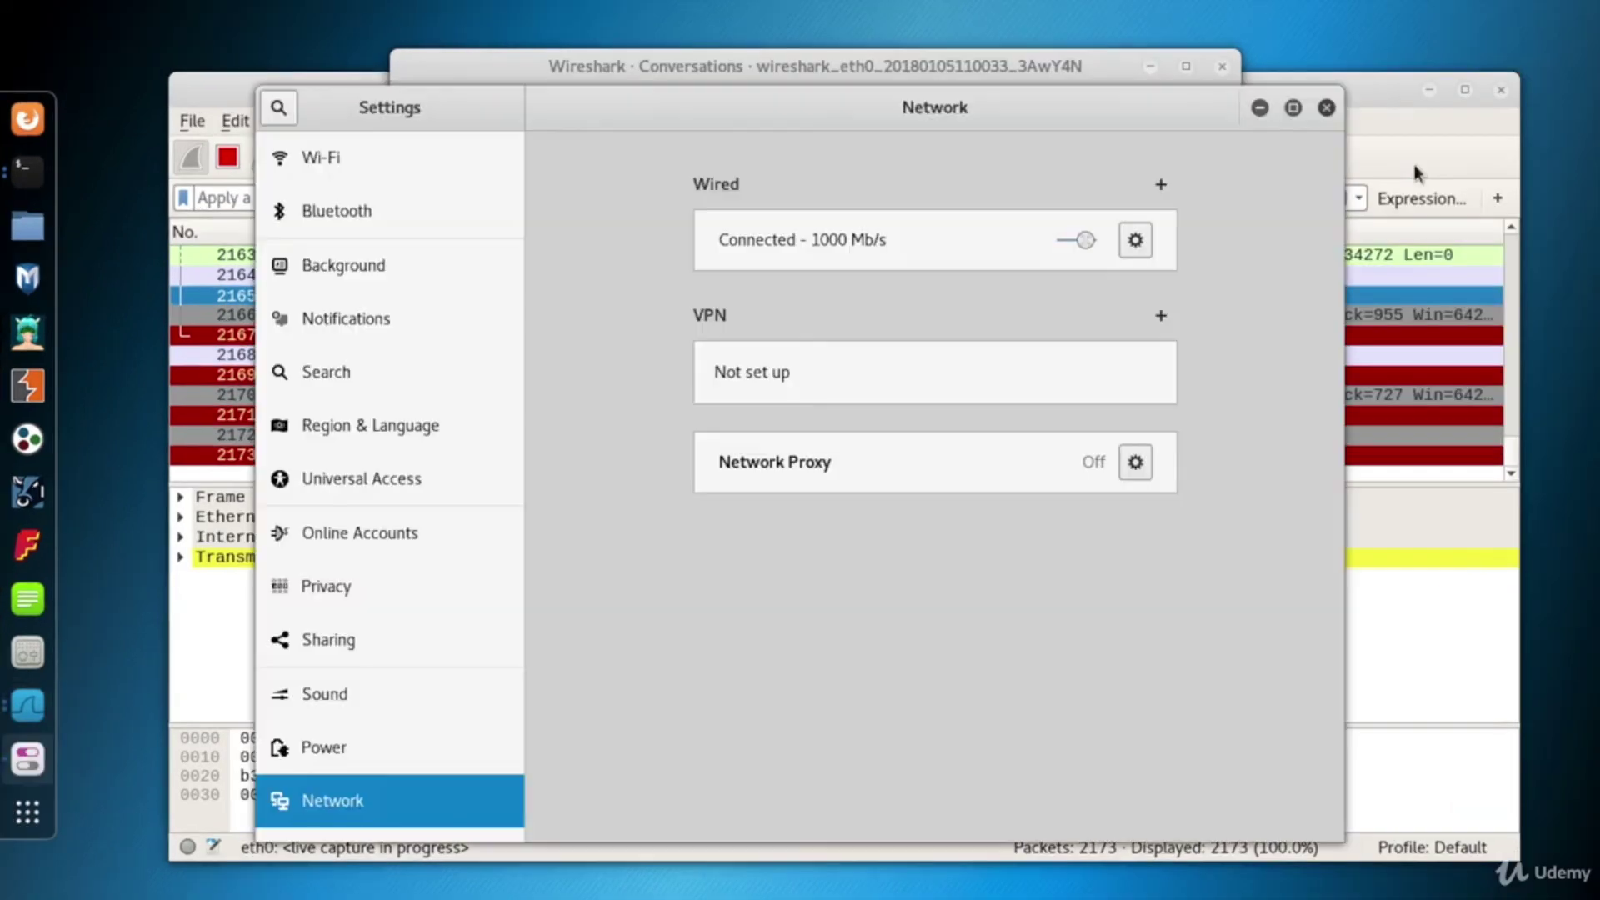
{"action": "left_click", "coordinate": [1136, 240]}
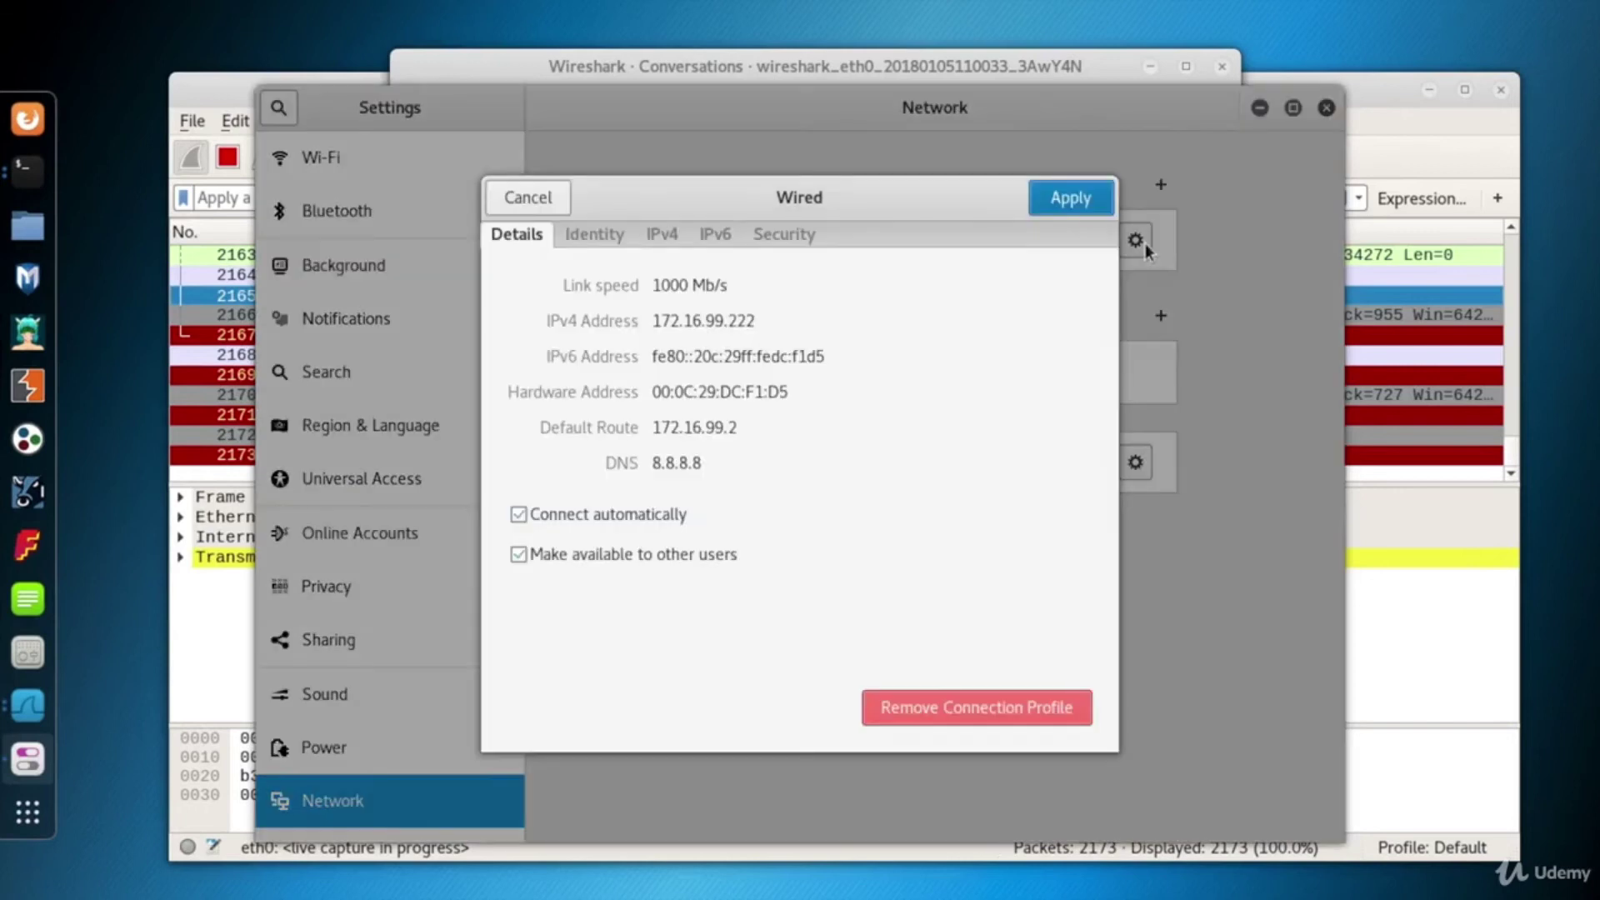
{"action": "left_click_drag", "start_coordinate": [652, 463], "coordinate": [709, 464]}
- Dismiss the wired details without changes and close Settings, returning to the Conversations list
{"action": "left_click", "coordinate": [528, 198]}
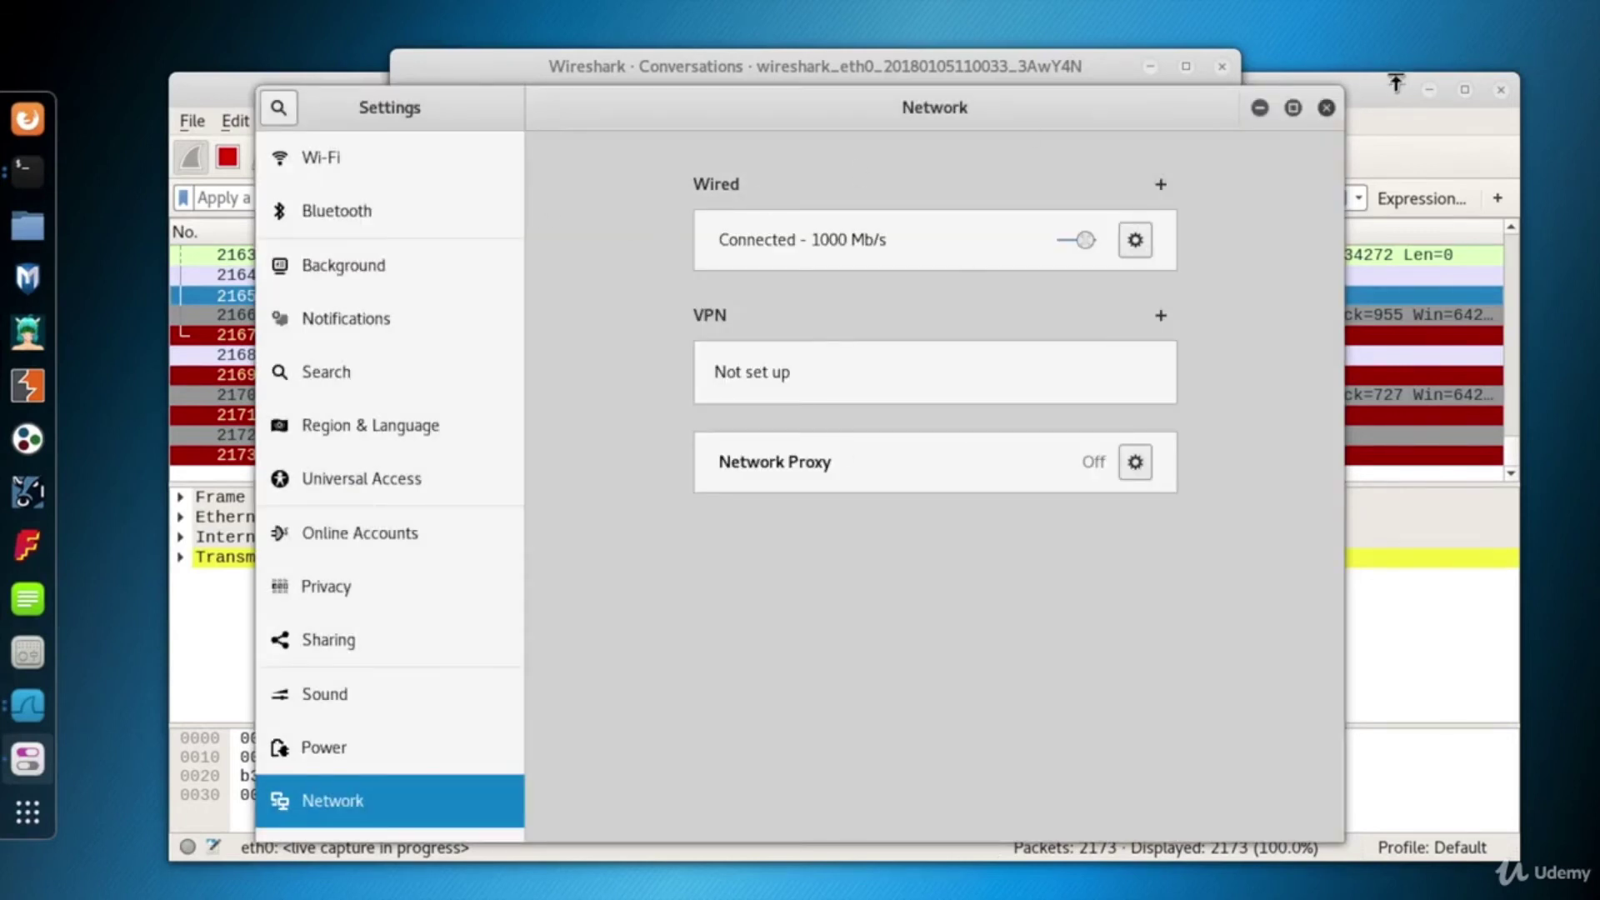
{"action": "left_click", "coordinate": [1326, 108]}
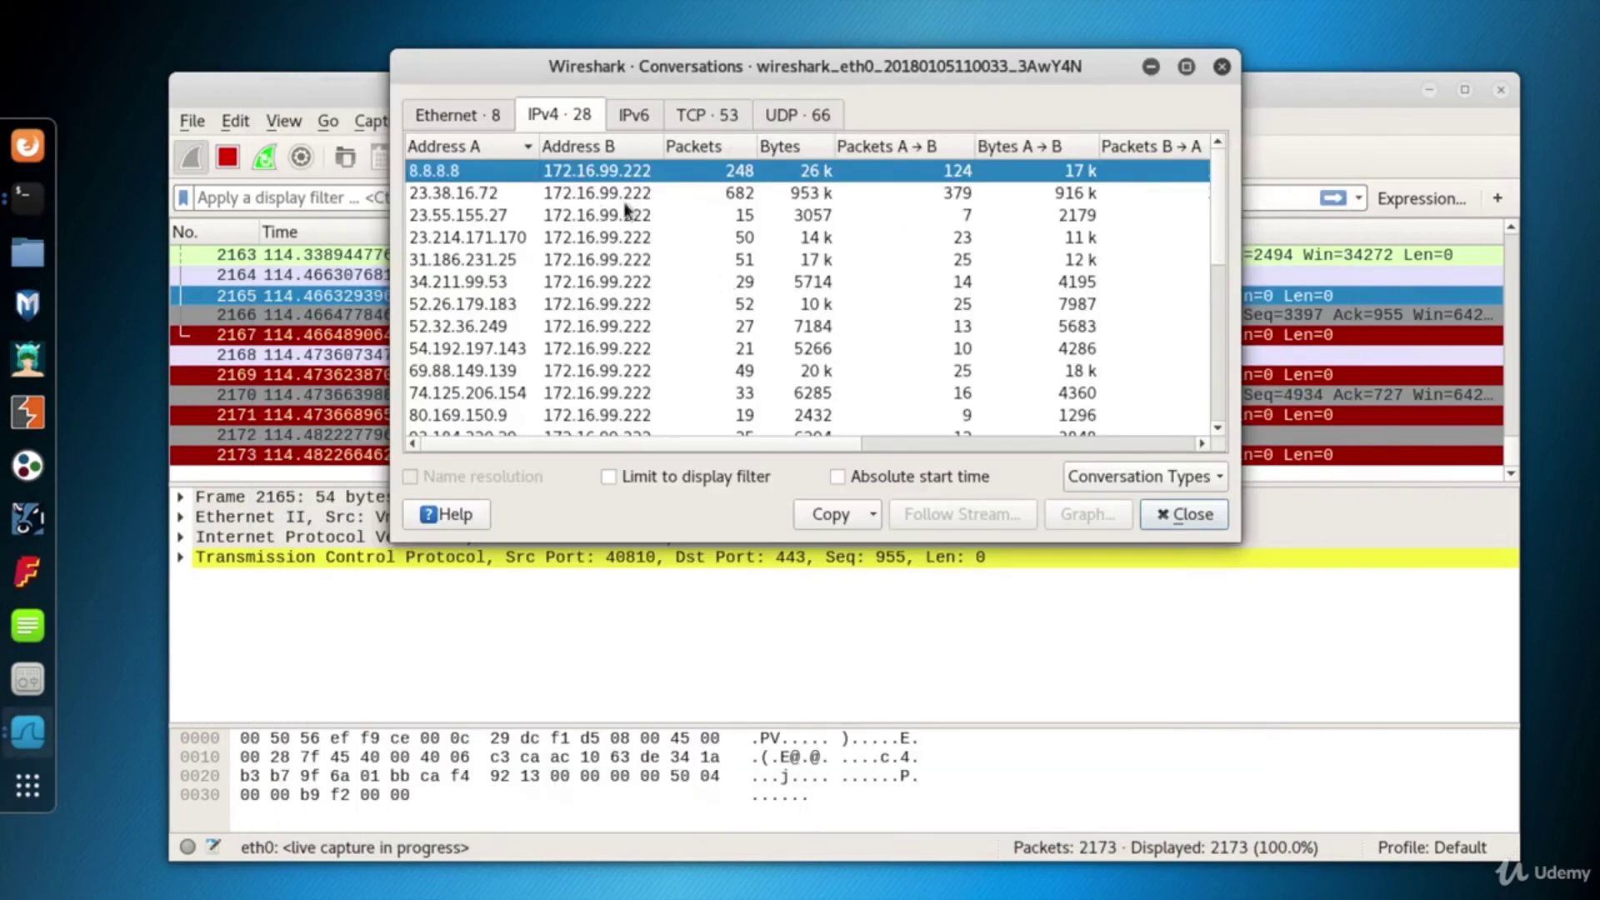
- Switch to Ethernet conversations and select the pair of VMware MAC addresses 00:0c:29:3a:bd:15 / 00:0c:29:fa:dd:2a
{"action": "left_click", "coordinate": [457, 116]}
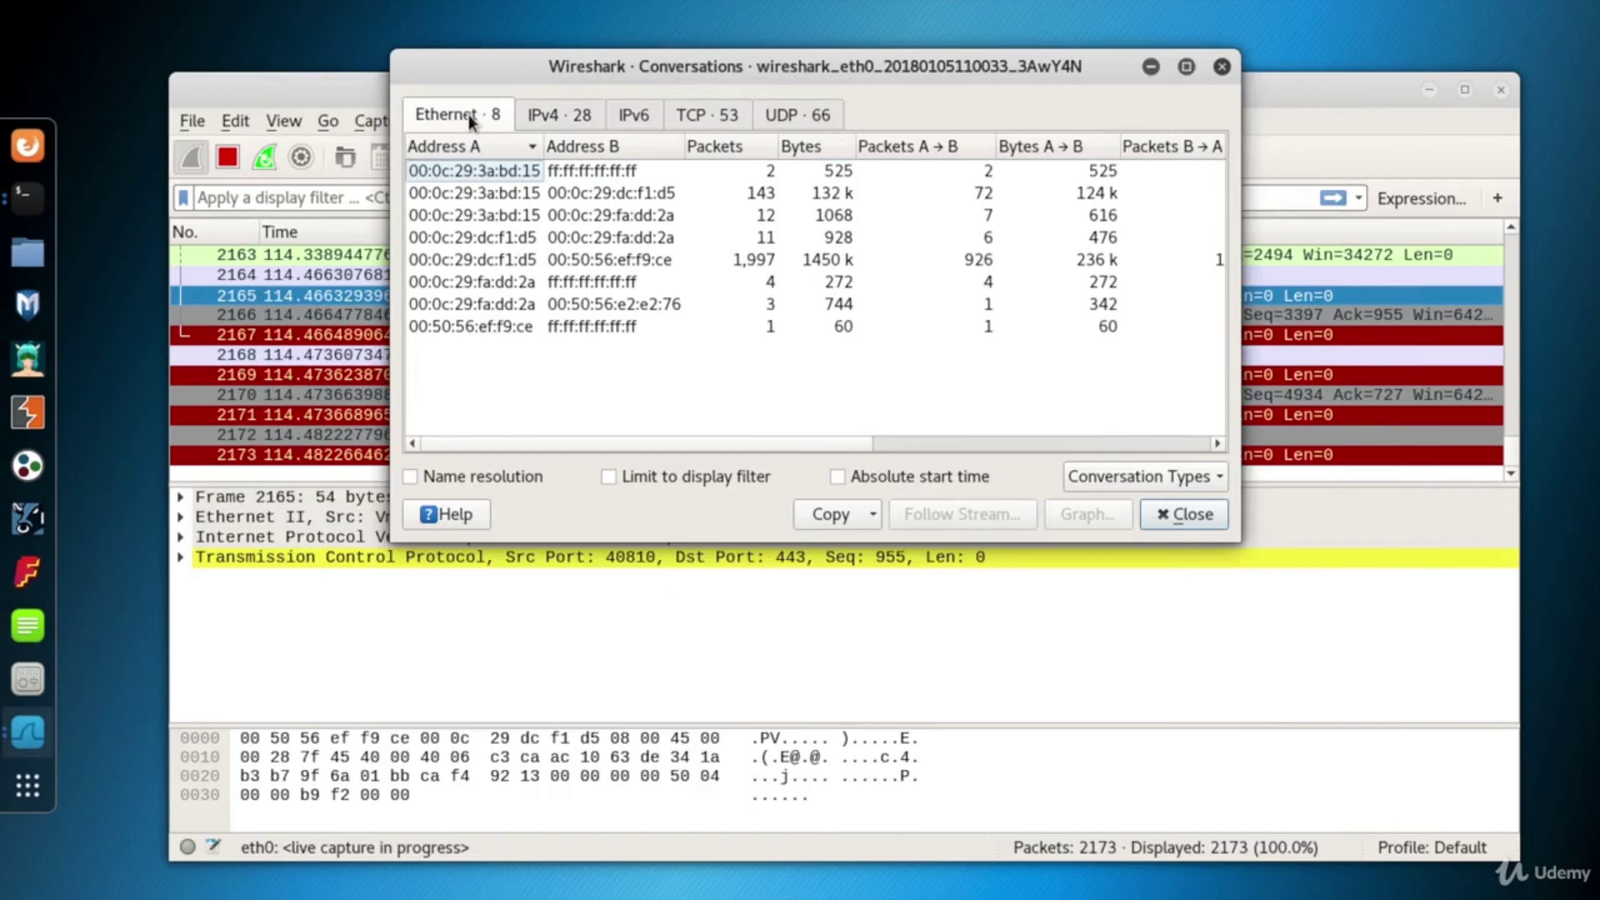
{"action": "left_click", "coordinate": [499, 196]}
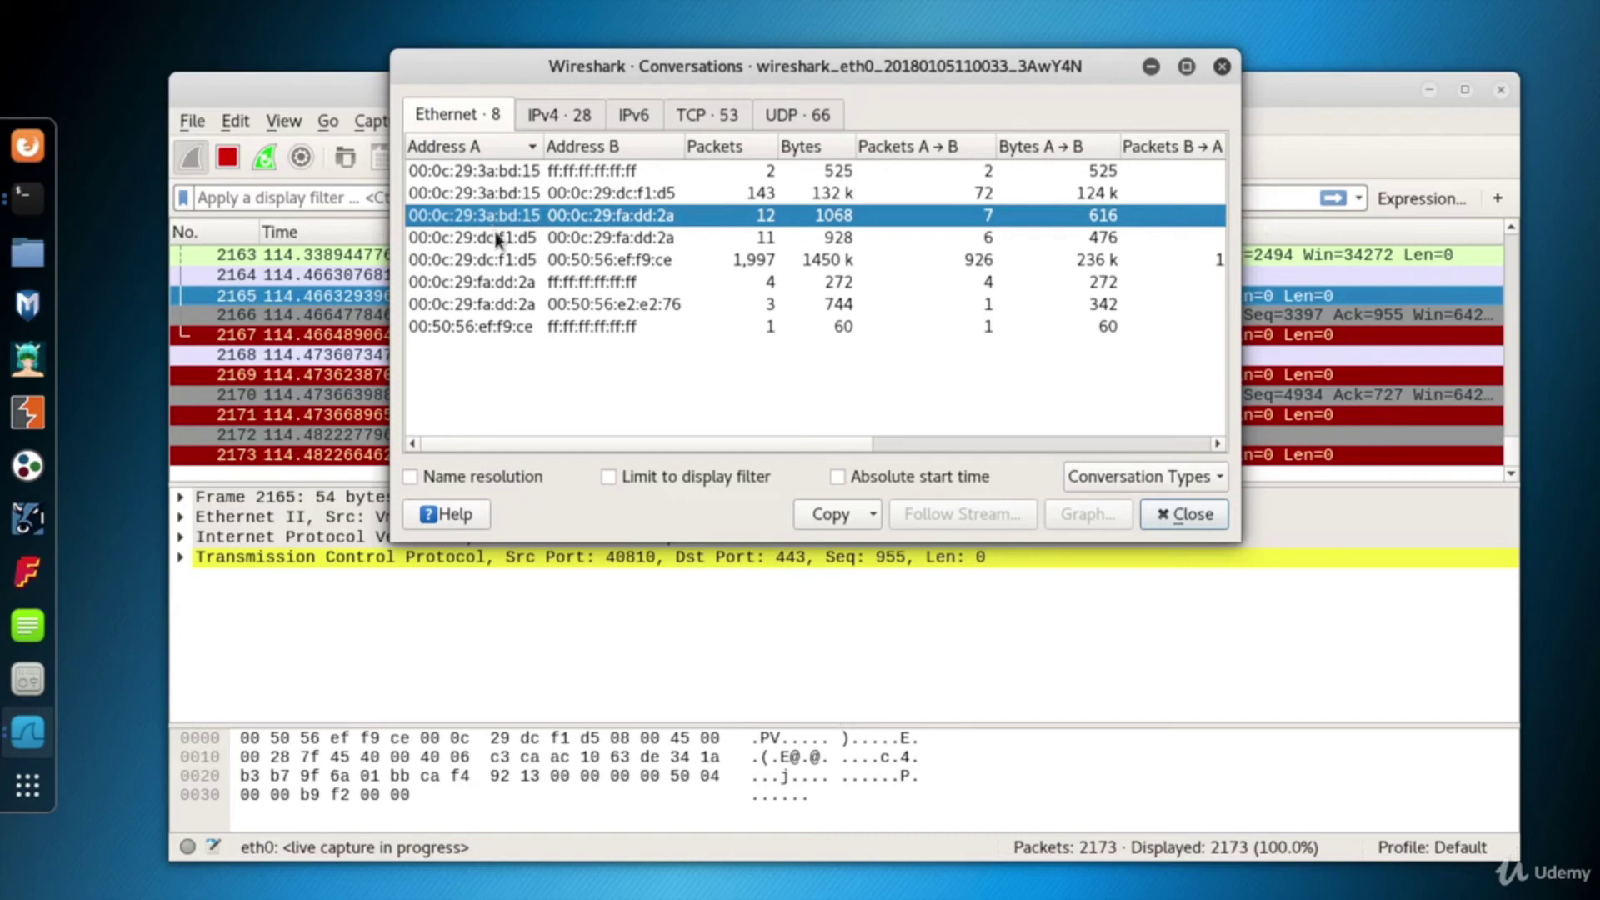
- View the TCP conversations with ports and select the port 60878 session to 34.211.99.53:443
{"action": "left_click", "coordinate": [559, 115]}
{"action": "left_click", "coordinate": [700, 115]}
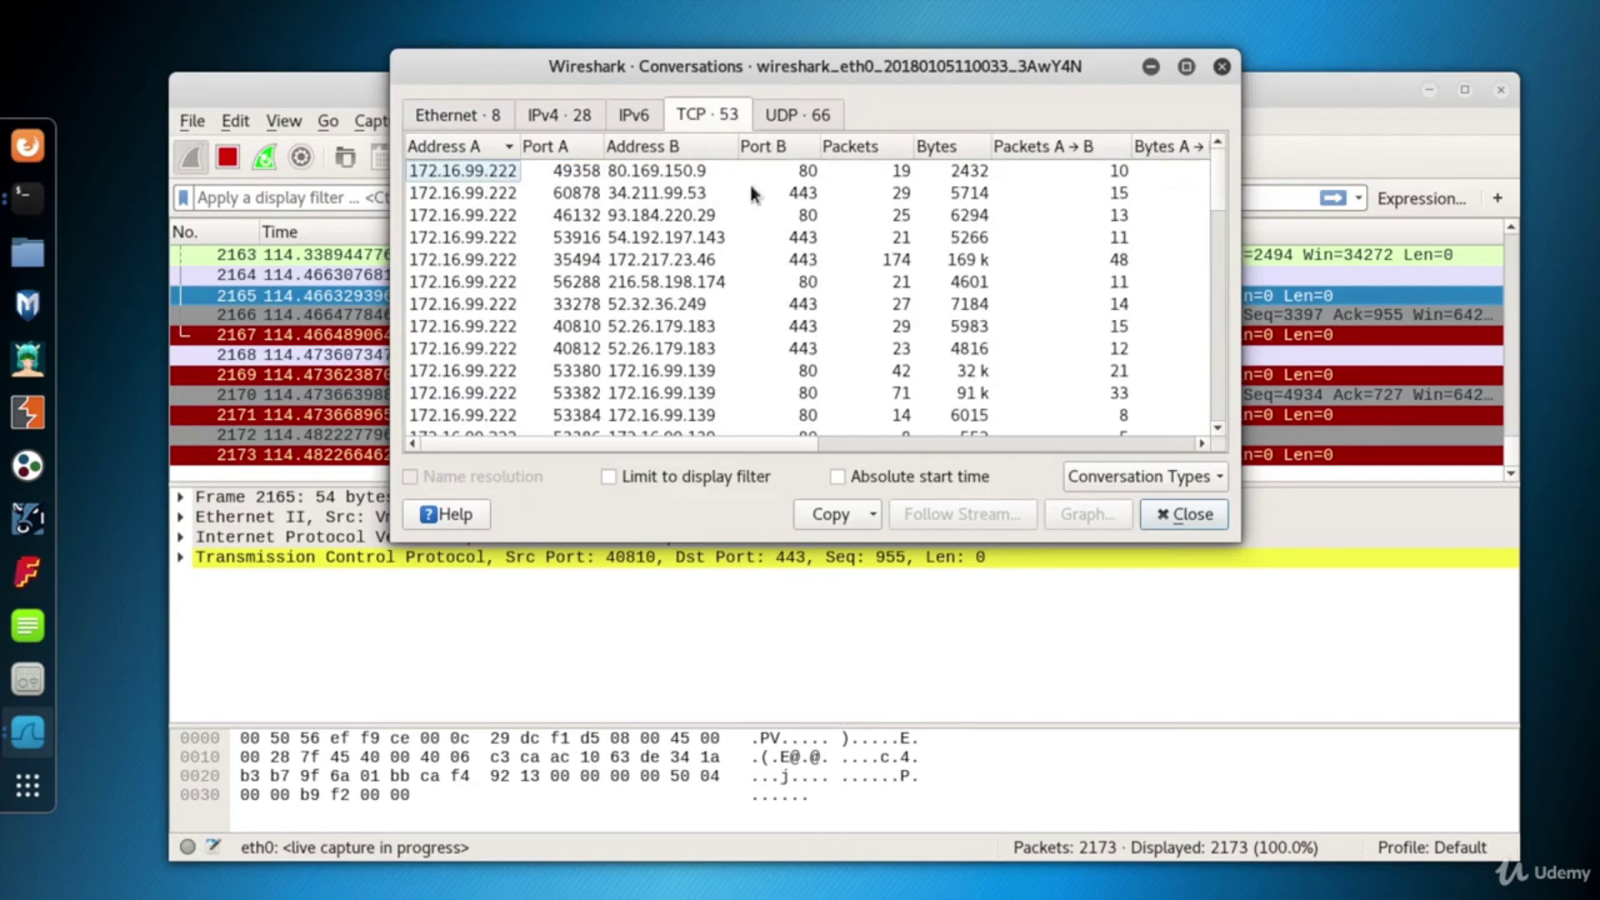
{"action": "scroll", "coordinate": [1222, 174], "scroll_direction": "down", "scroll_amount": 1}
{"action": "scroll", "coordinate": [1220, 171], "scroll_direction": "up", "scroll_amount": 1}
{"action": "left_click", "coordinate": [563, 193]}
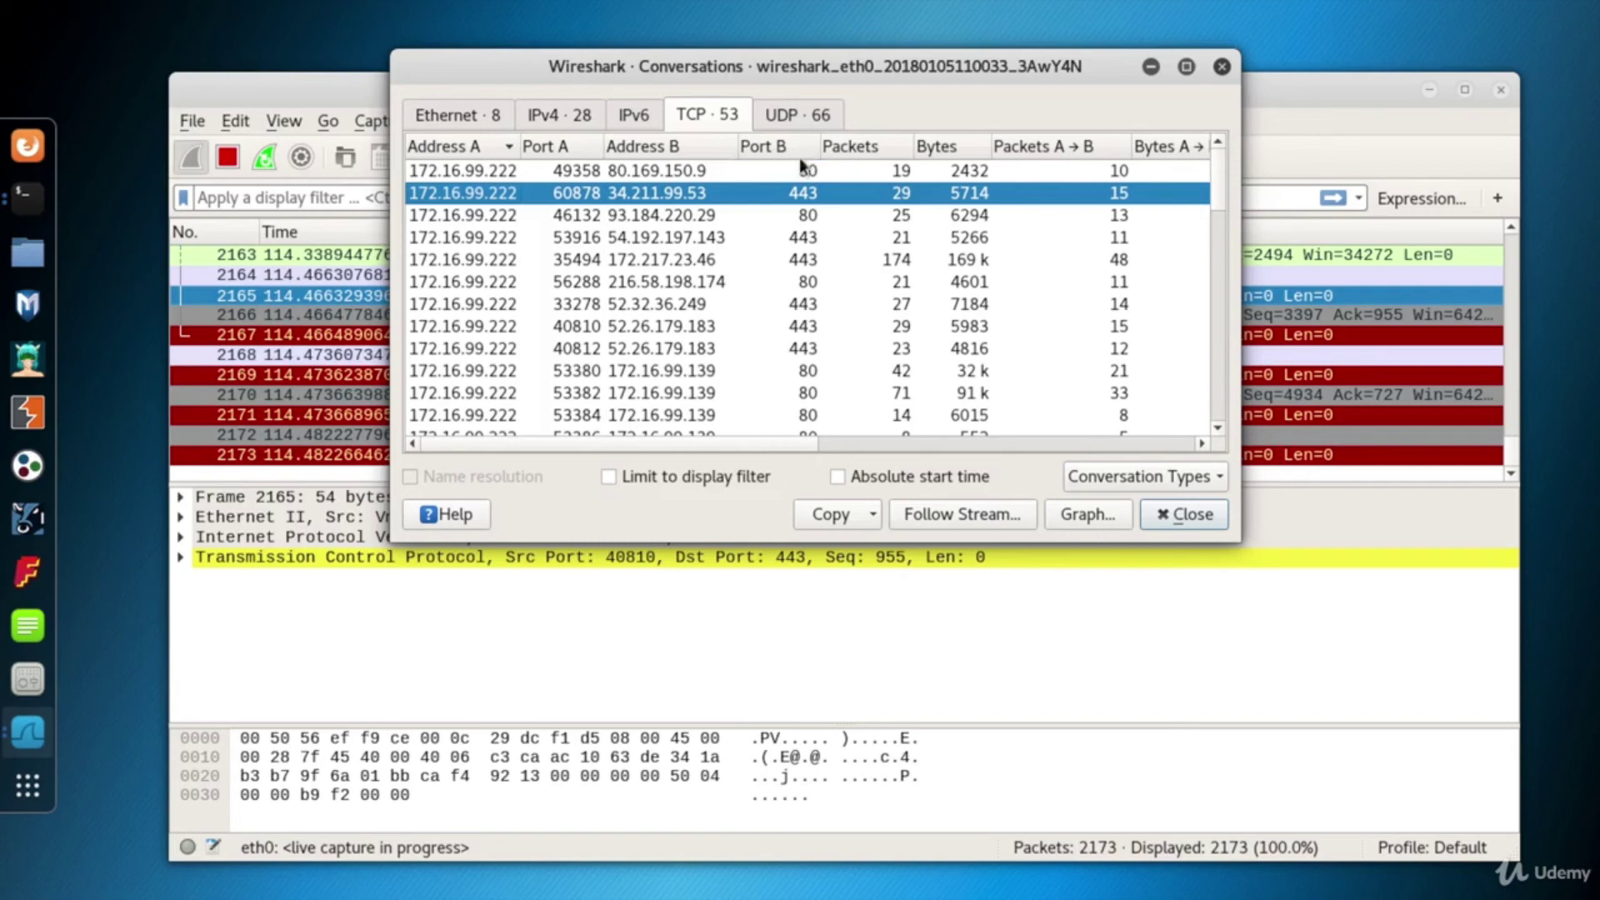
- Browse the UDP conversations, select the port 45215 DNS query to 8.8.8.8, then return to IPv4
{"action": "left_click", "coordinate": [803, 117]}
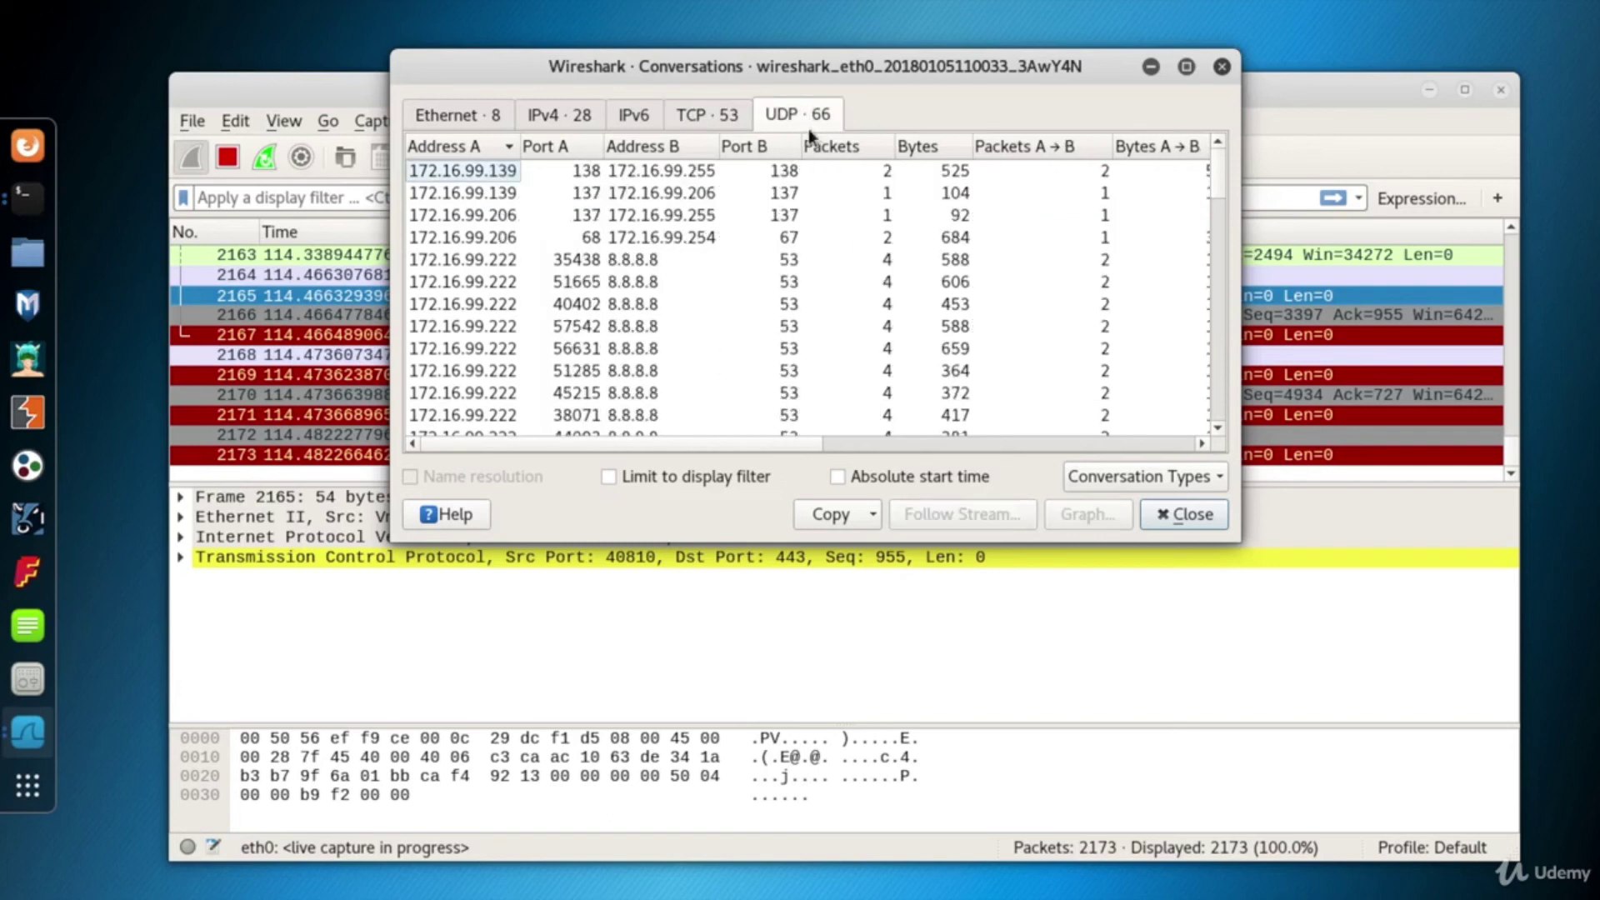
{"action": "left_click_drag", "start_coordinate": [1216, 172], "coordinate": [1222, 199]}
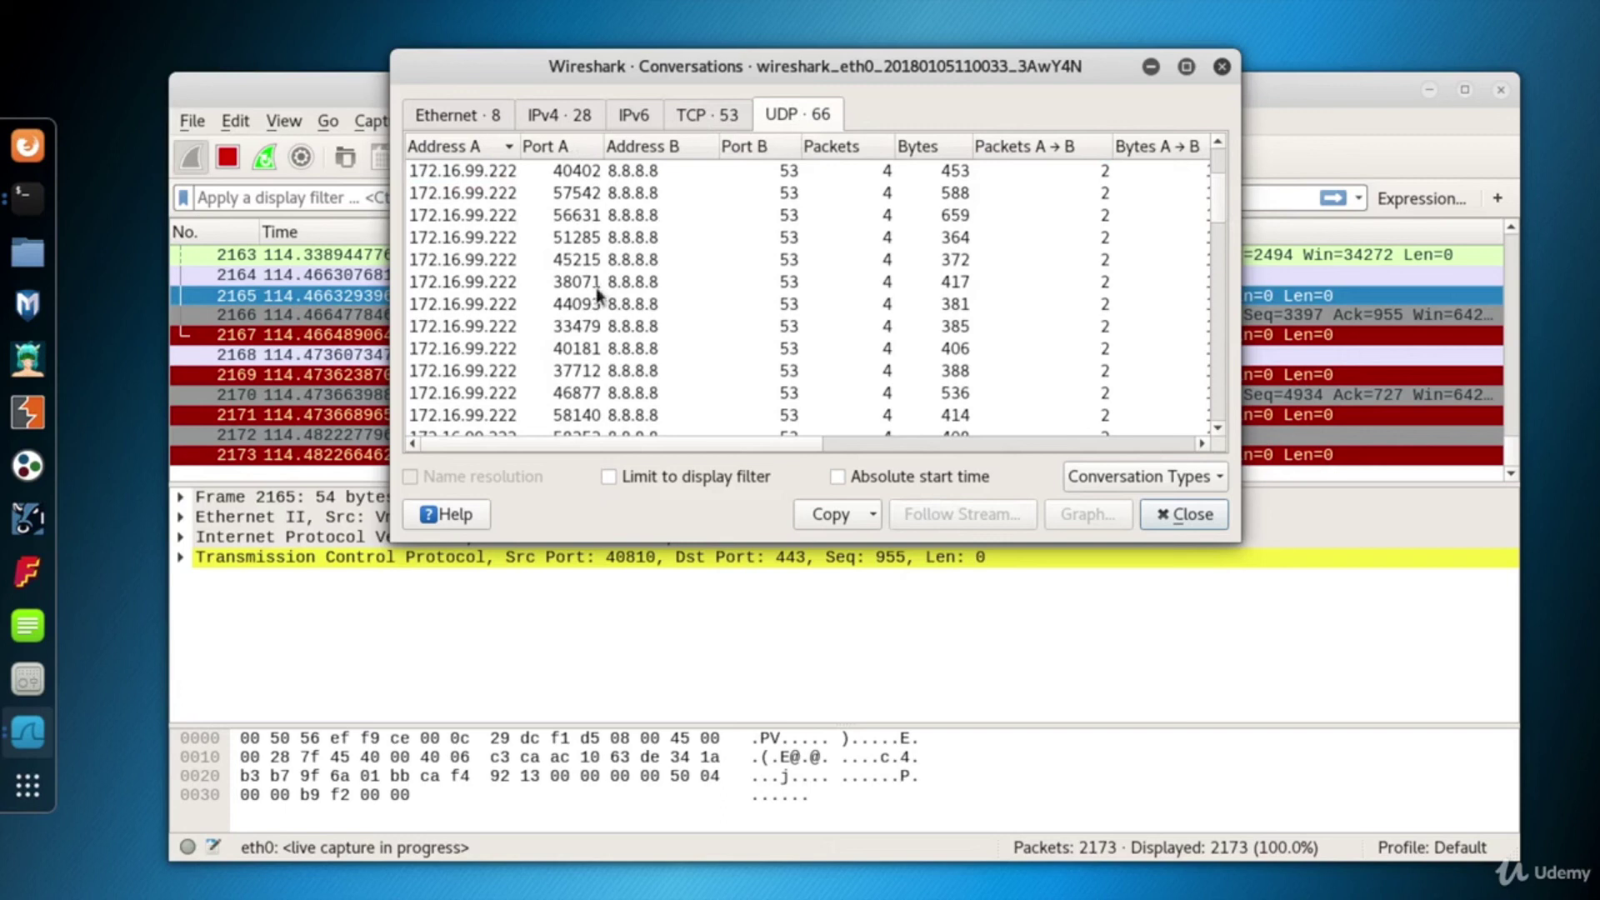
{"action": "left_click", "coordinate": [507, 263]}
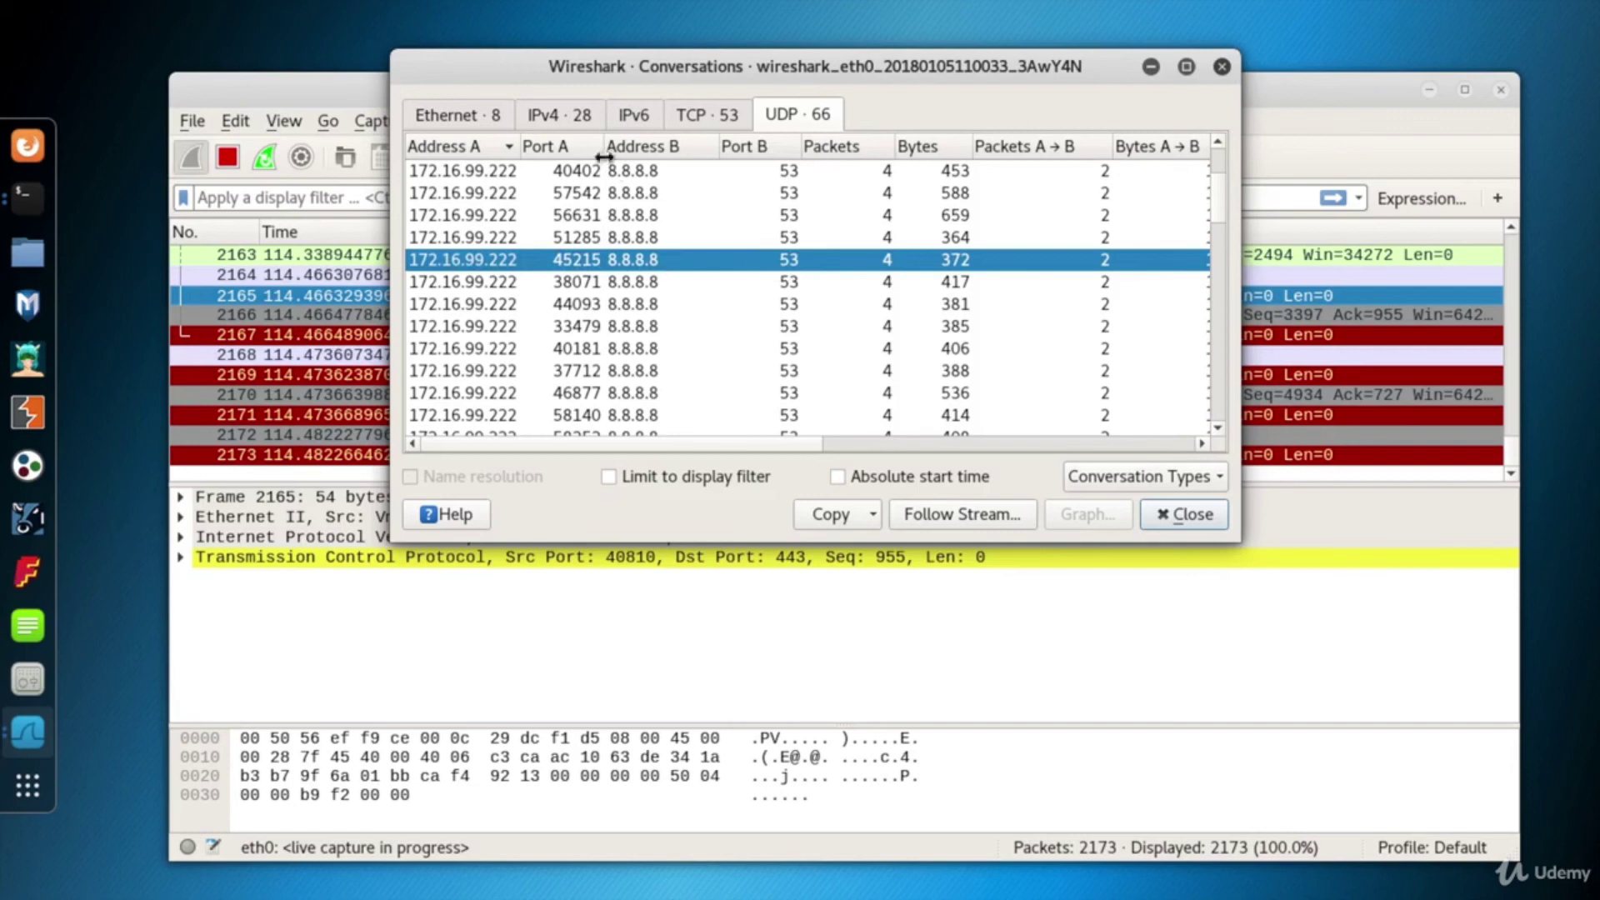
{"action": "left_click", "coordinate": [567, 115]}
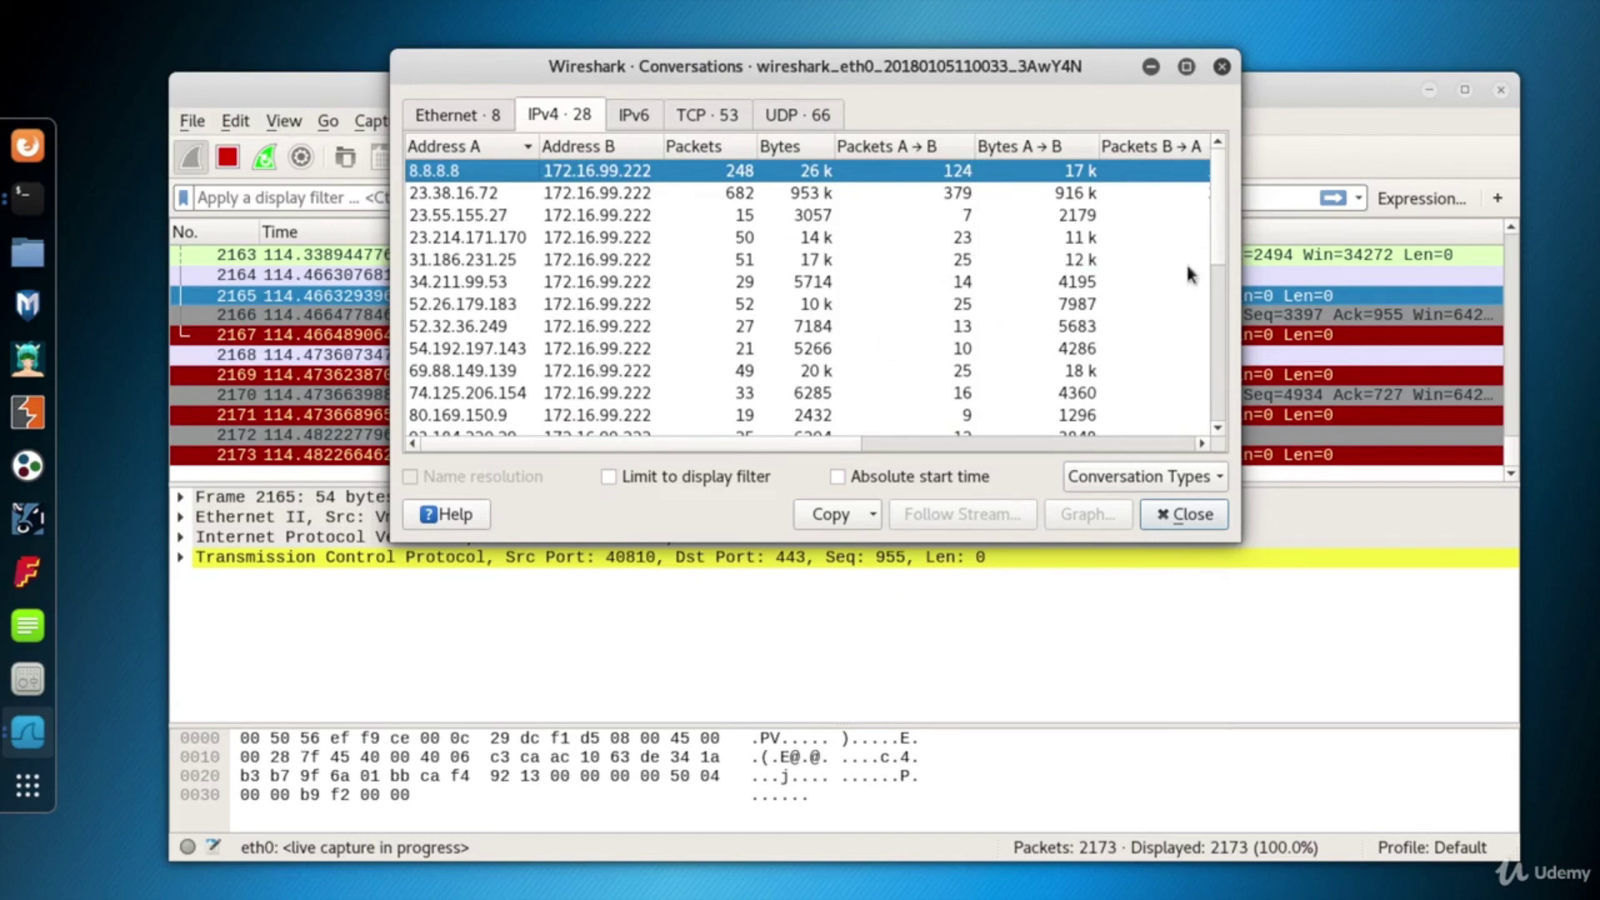
{"action": "scroll", "coordinate": [1201, 268], "scroll_direction": "down", "scroll_amount": 5}
{"action": "scroll", "coordinate": [1214, 313], "scroll_direction": "down", "scroll_amount": 4}
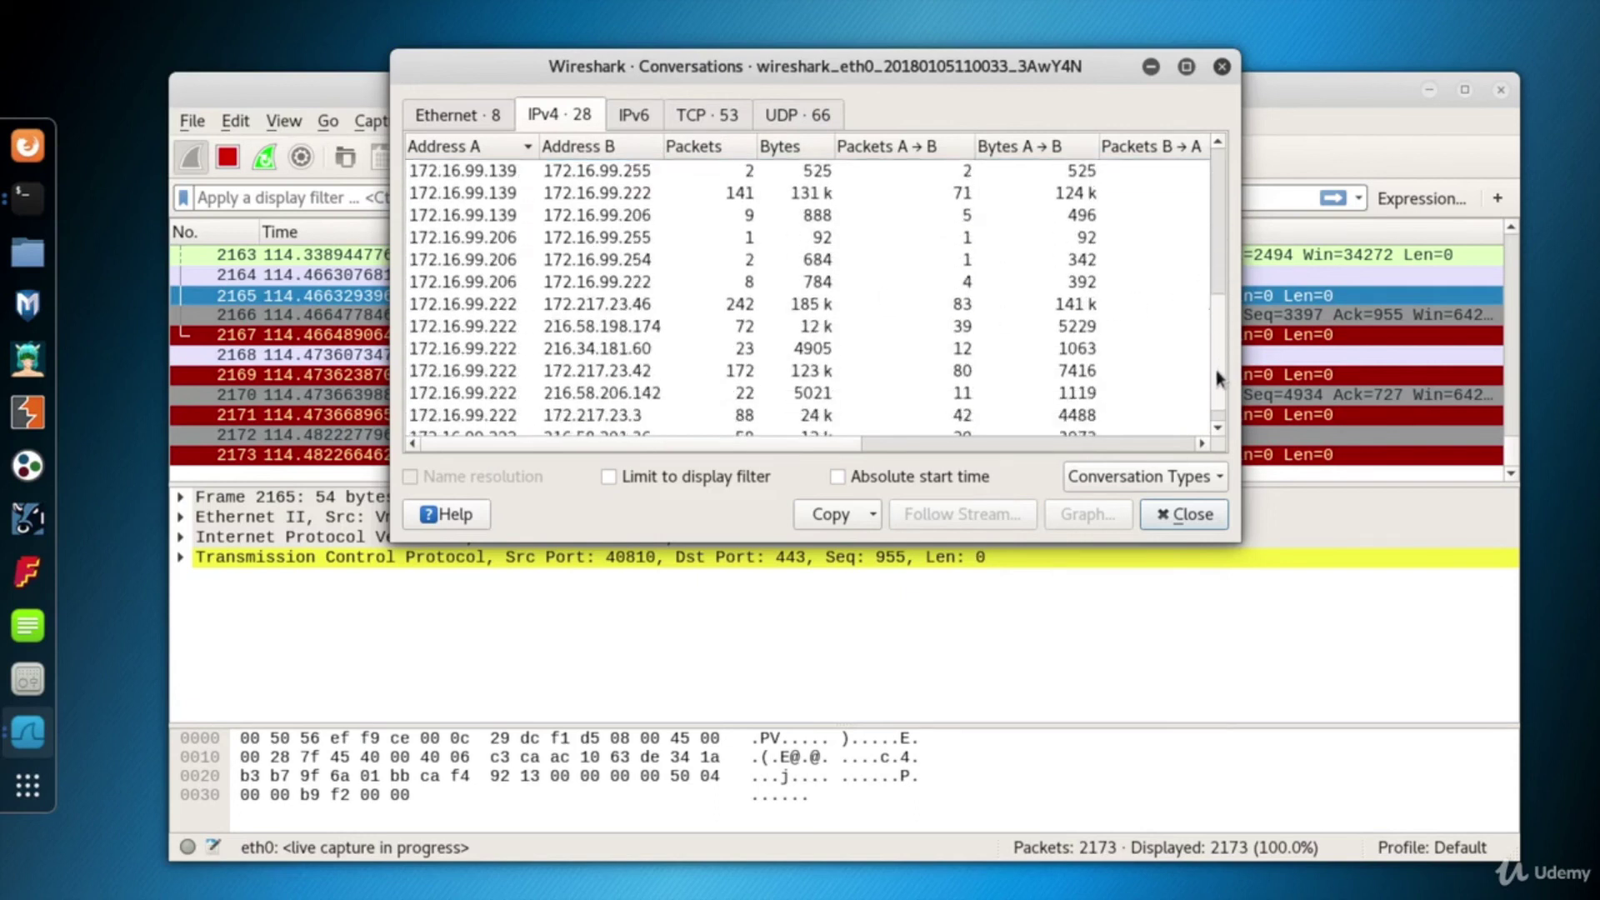
- Find A ↔ B packets for the 172.16.99.206 / 172.16.99.222 conversation in the main packet list
{"action": "left_click", "coordinate": [513, 259]}
{"action": "right_click", "coordinate": [569, 259]}
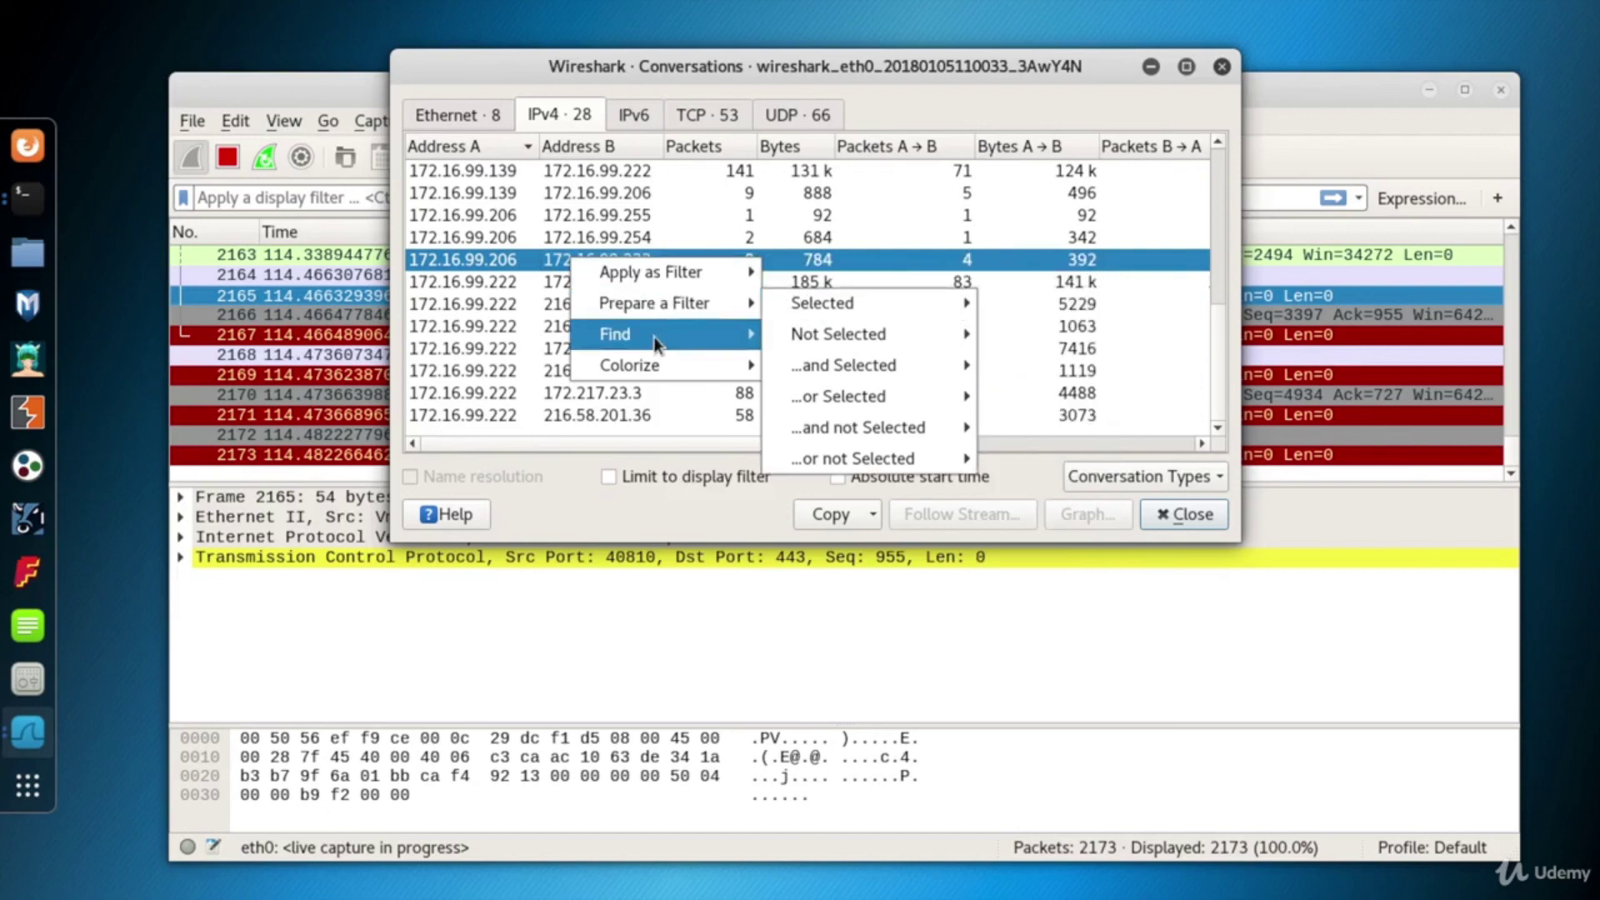
{"action": "mouse_move", "coordinate": [663, 334]}
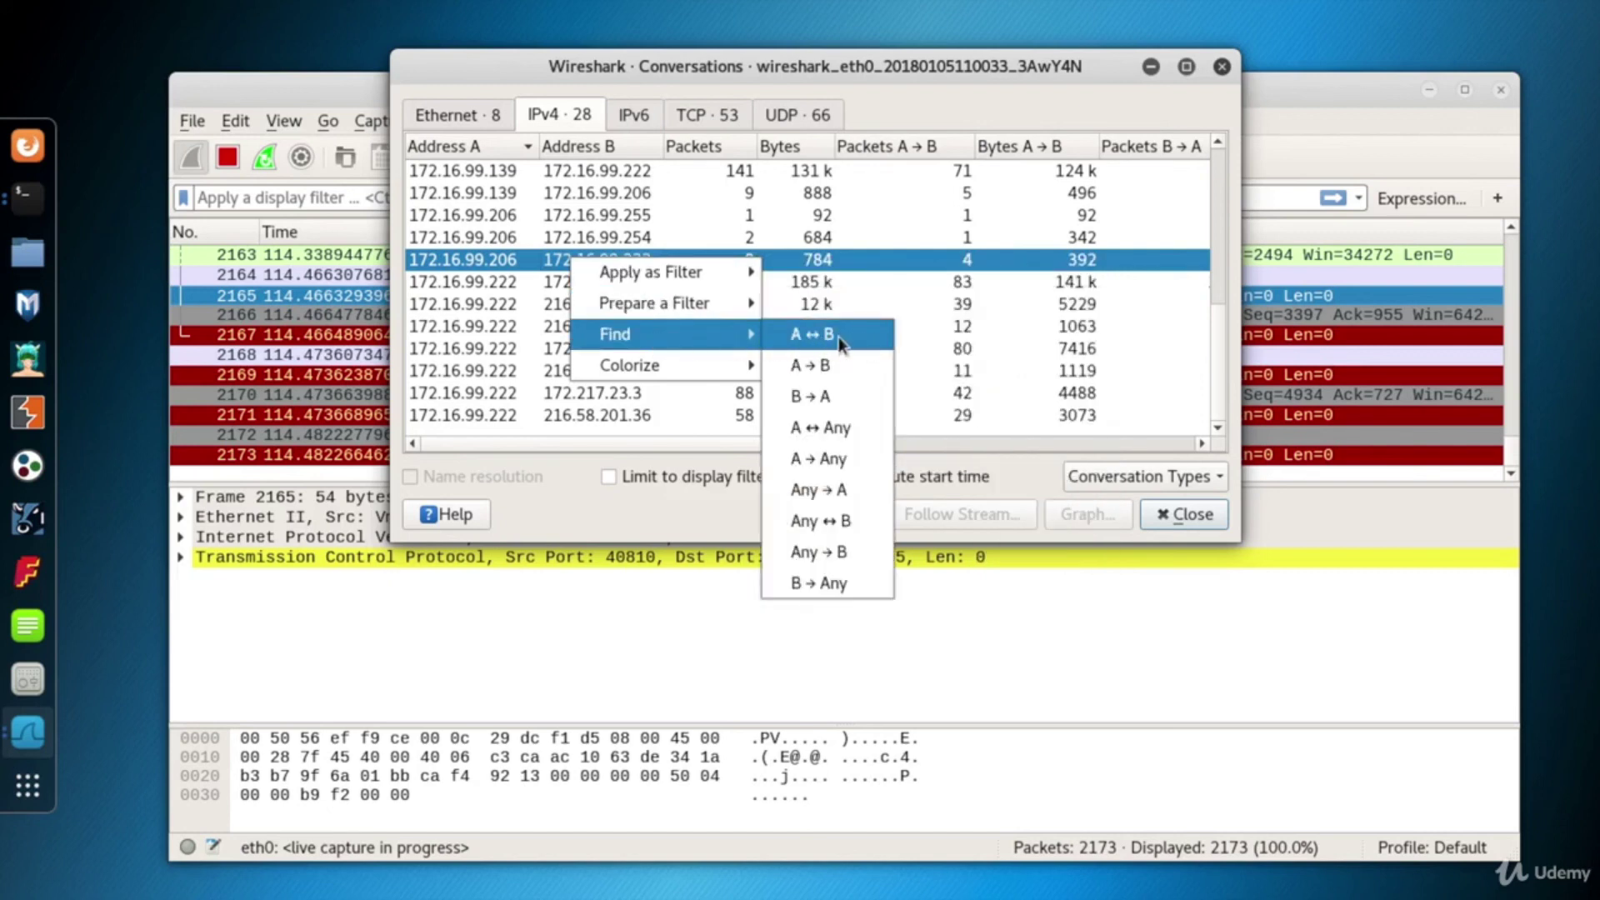
{"action": "left_click", "coordinate": [839, 337]}
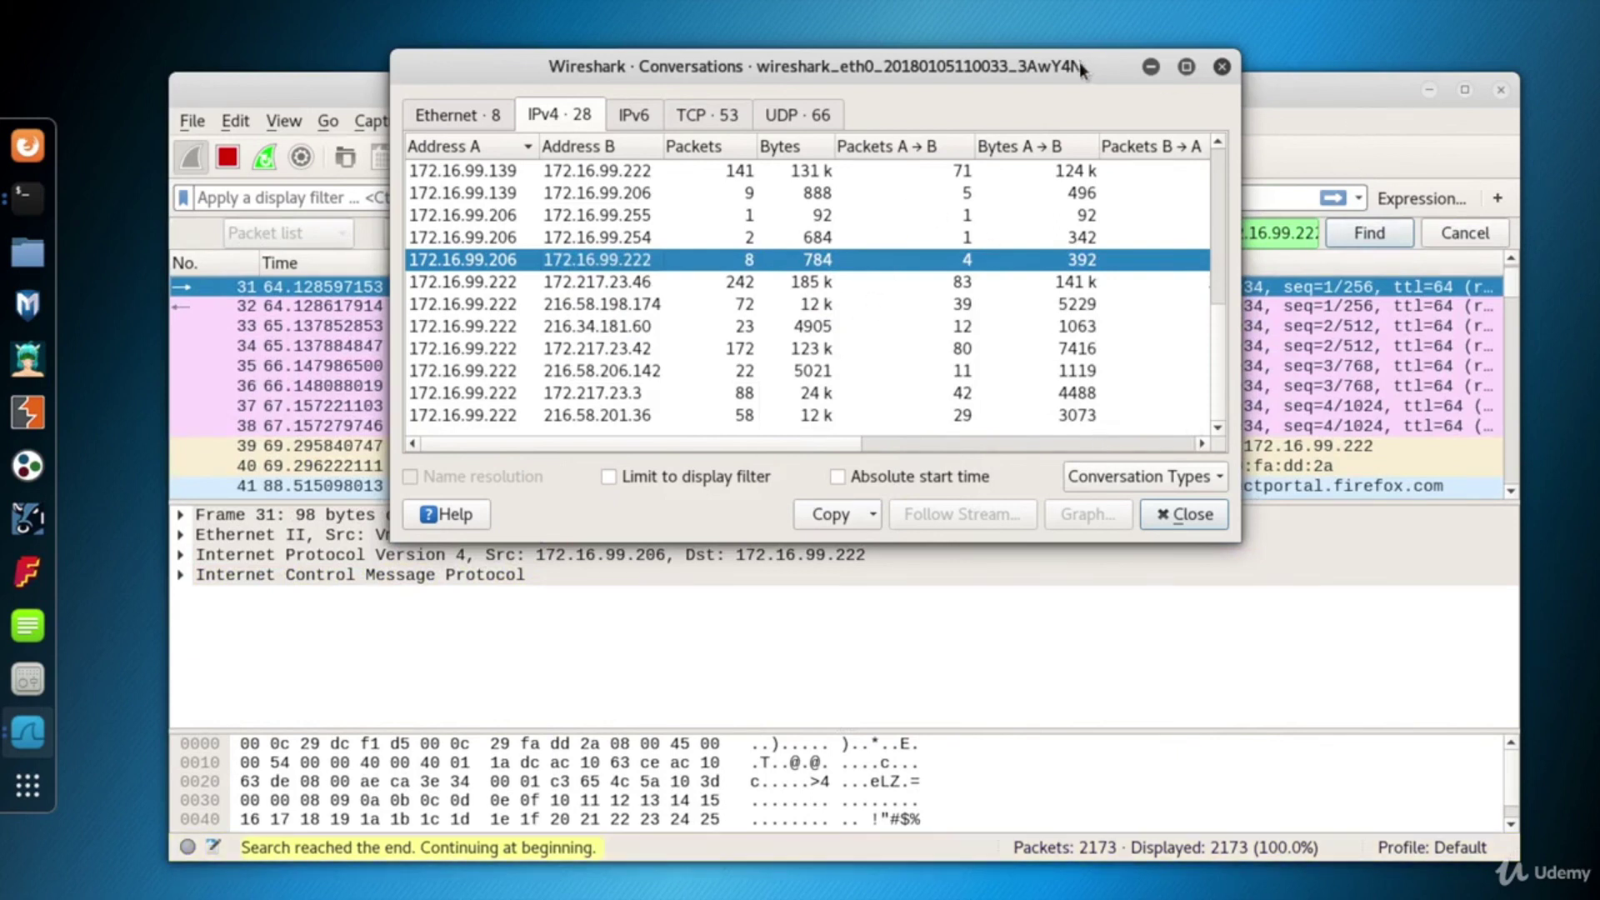
- Raise the main window and repeat Find to step through ping packets 34 and 37 between the hosts
{"action": "left_click_drag", "start_coordinate": [1164, 84], "coordinate": [1156, 57]}
{"action": "left_click", "coordinate": [1281, 86]}
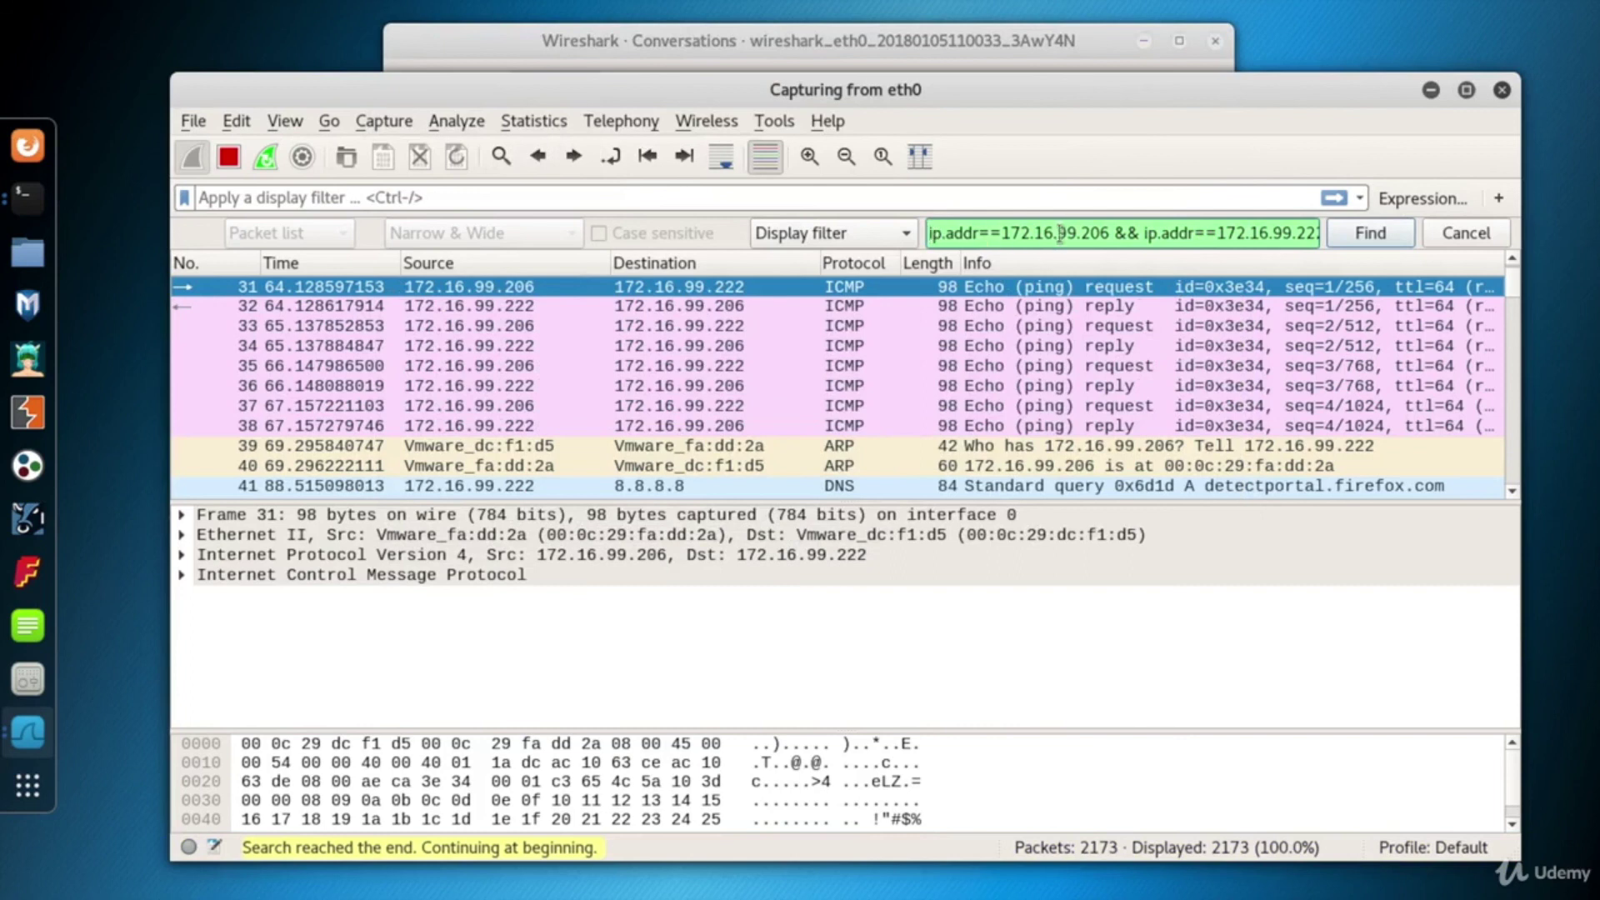
{"action": "left_click", "coordinate": [1367, 235]}
{"action": "left_click", "coordinate": [1367, 235]}
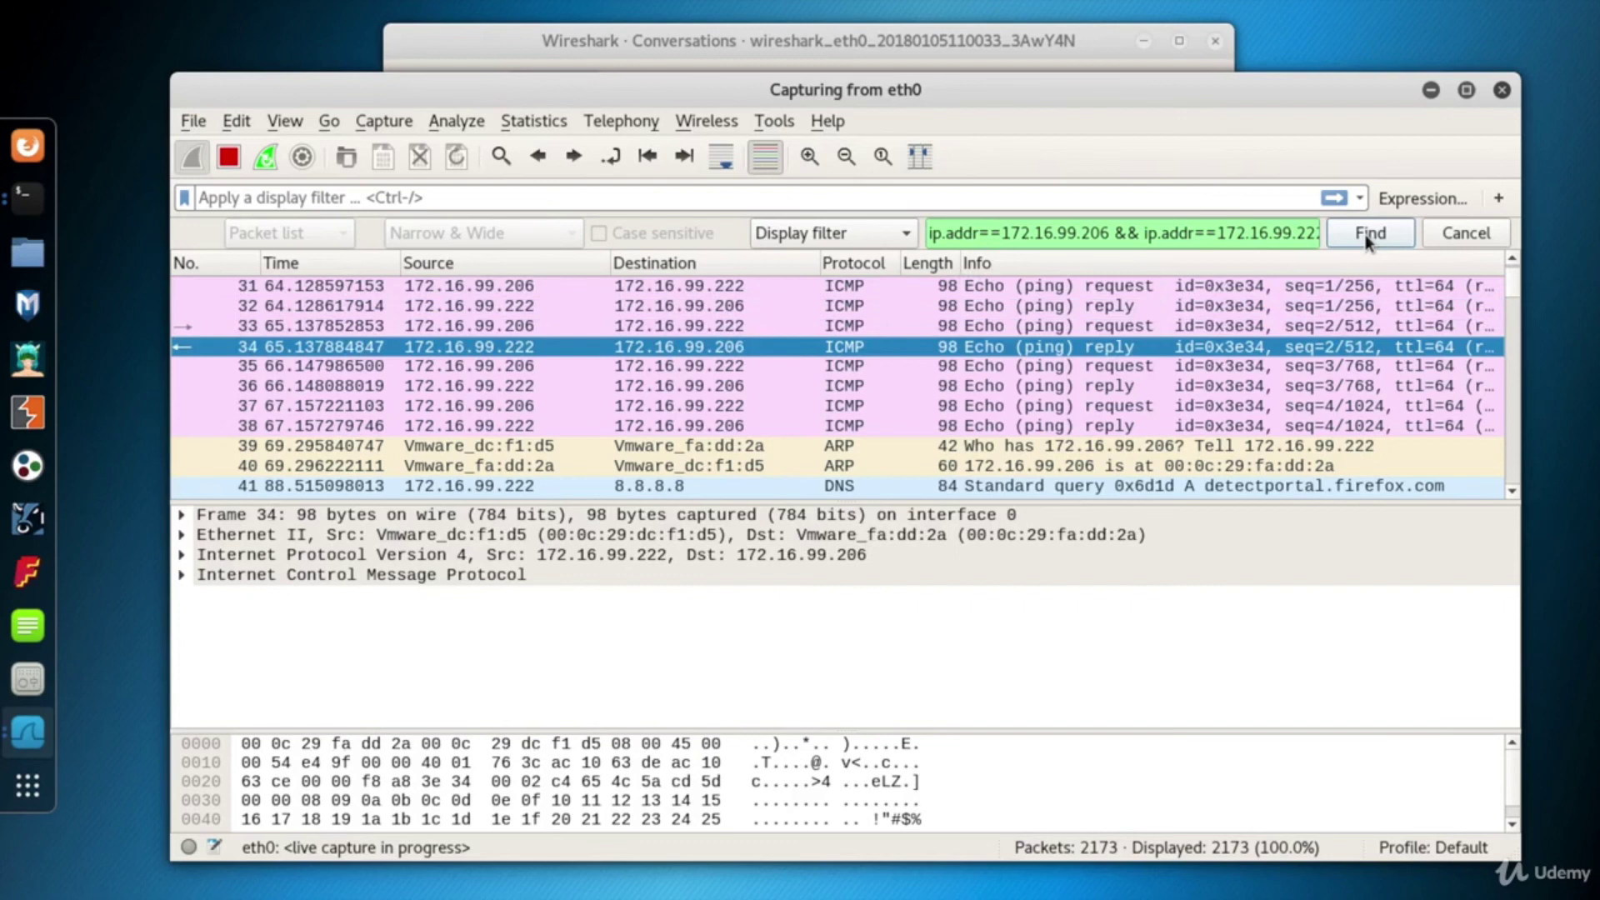
{"action": "left_click", "coordinate": [1368, 236]}
{"action": "left_click", "coordinate": [1367, 235]}
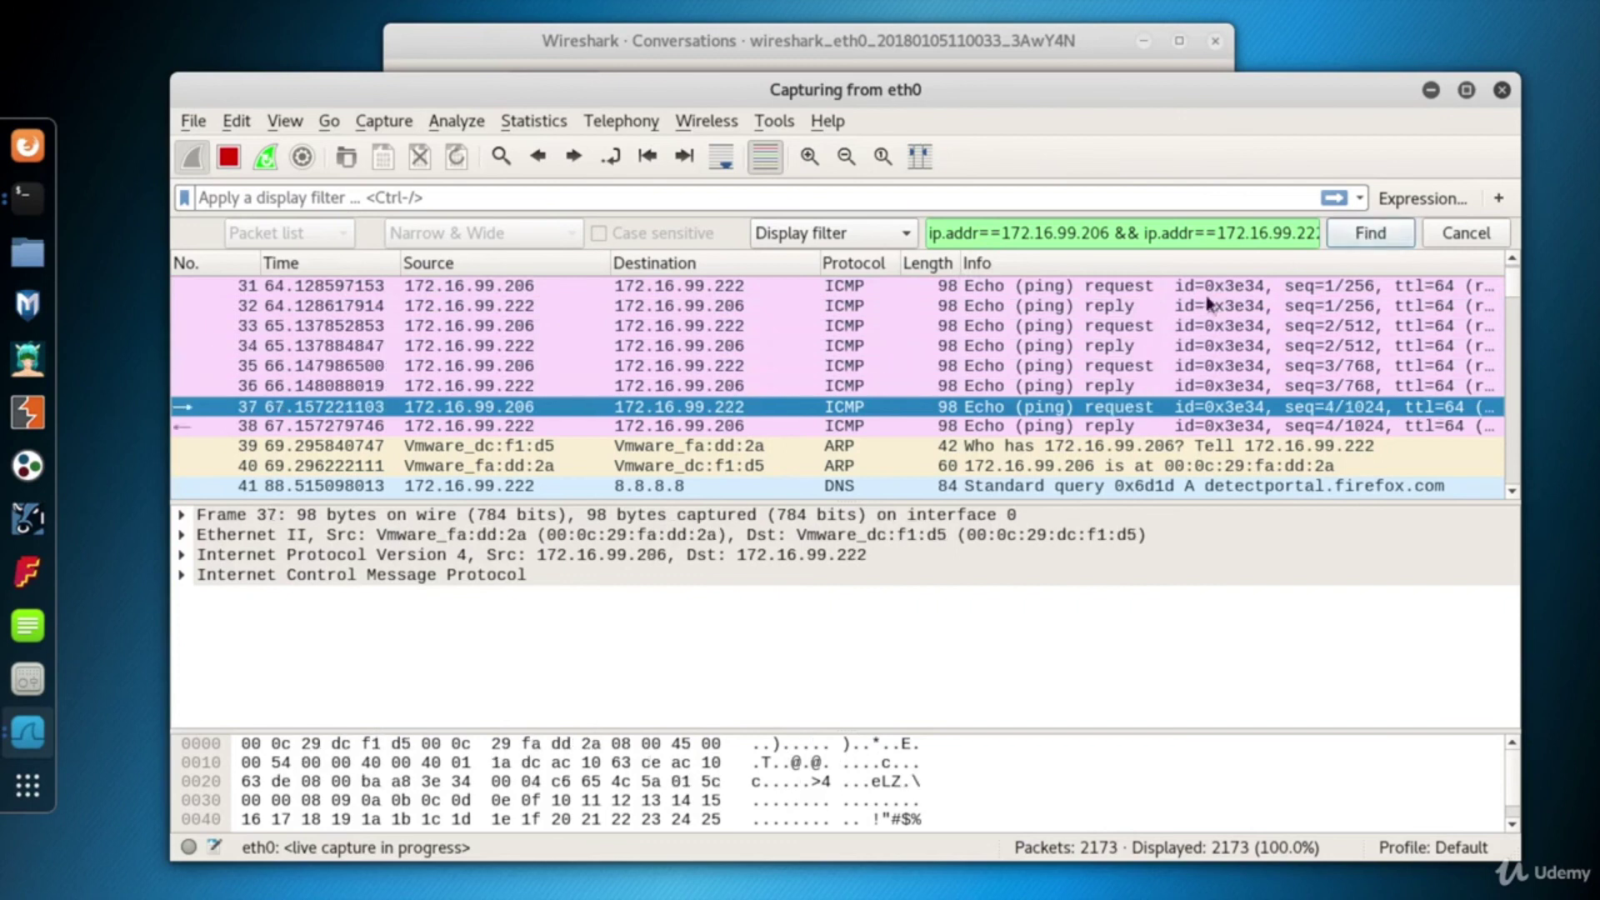
- Expand packet 31's ICMP details, find next to wrap around, and bring the Conversations window back
{"action": "left_click", "coordinate": [183, 575]}
{"action": "key", "text": "ctrl+n"}
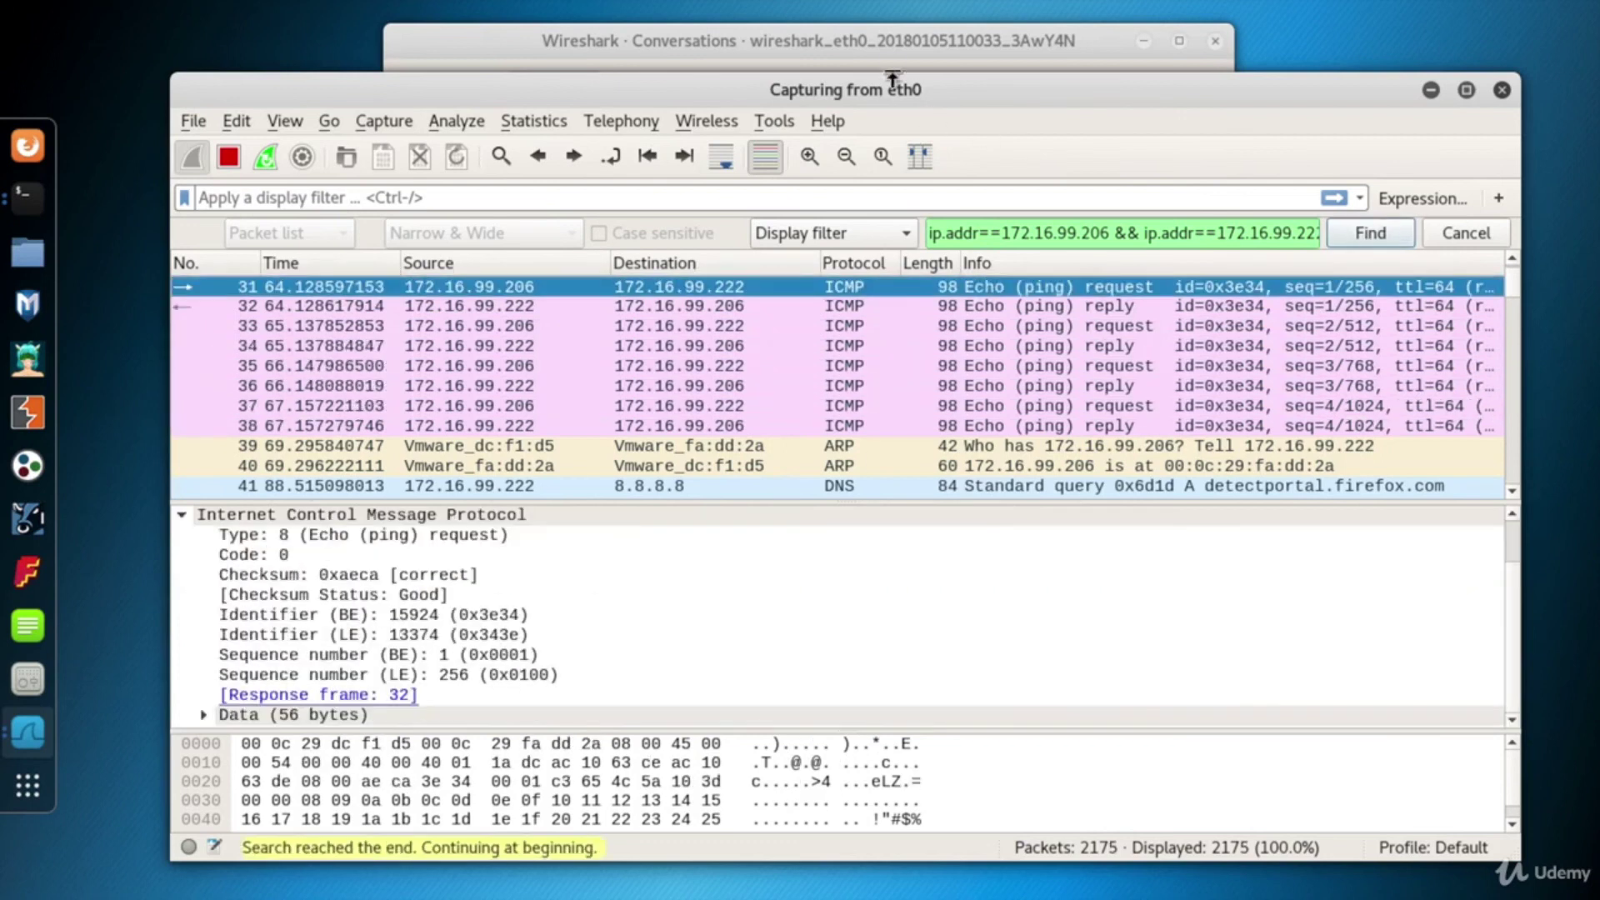
{"action": "left_click", "coordinate": [904, 41]}
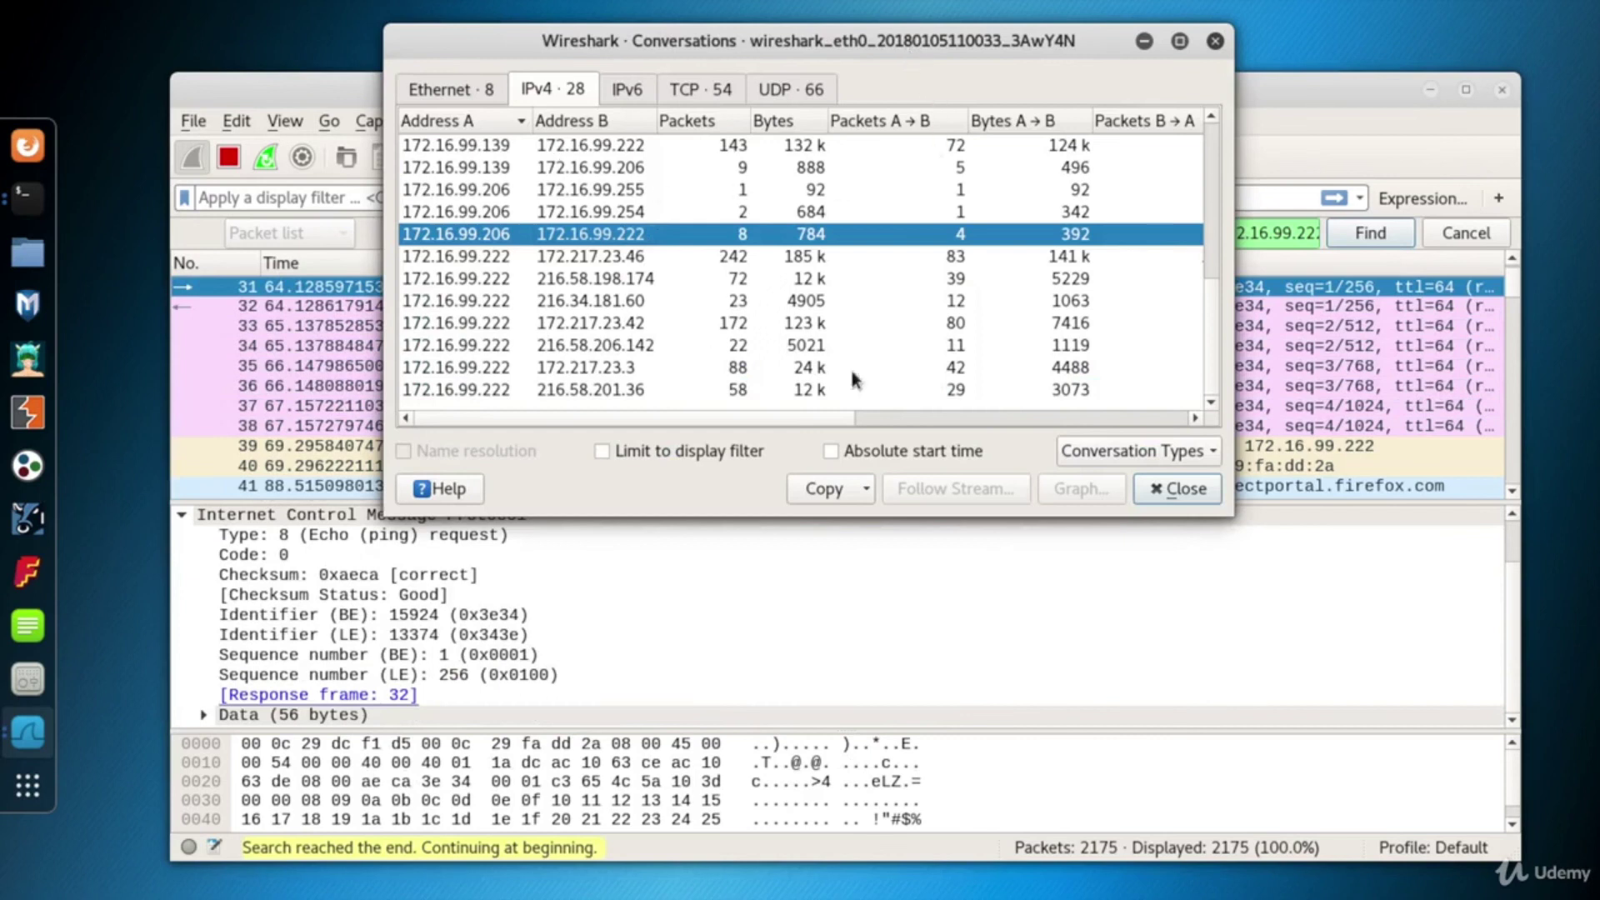
- Tick USB in the Conversation Types list to add a USB tab beside the protocol tabs
{"action": "left_click", "coordinate": [1211, 452]}
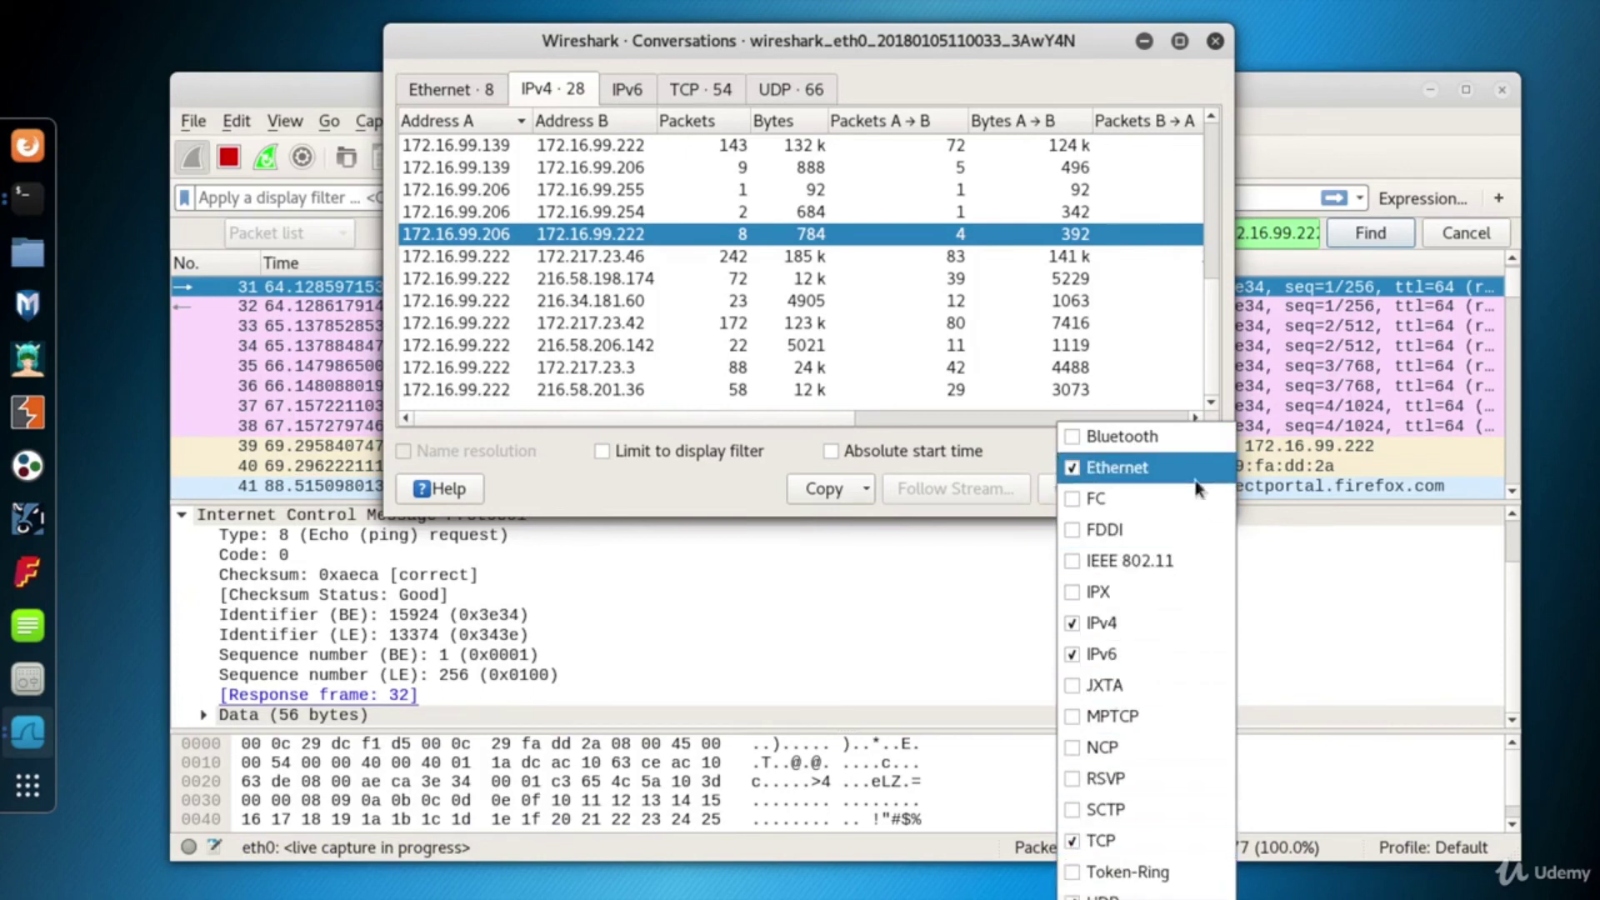
{"action": "left_click", "coordinate": [1124, 892]}
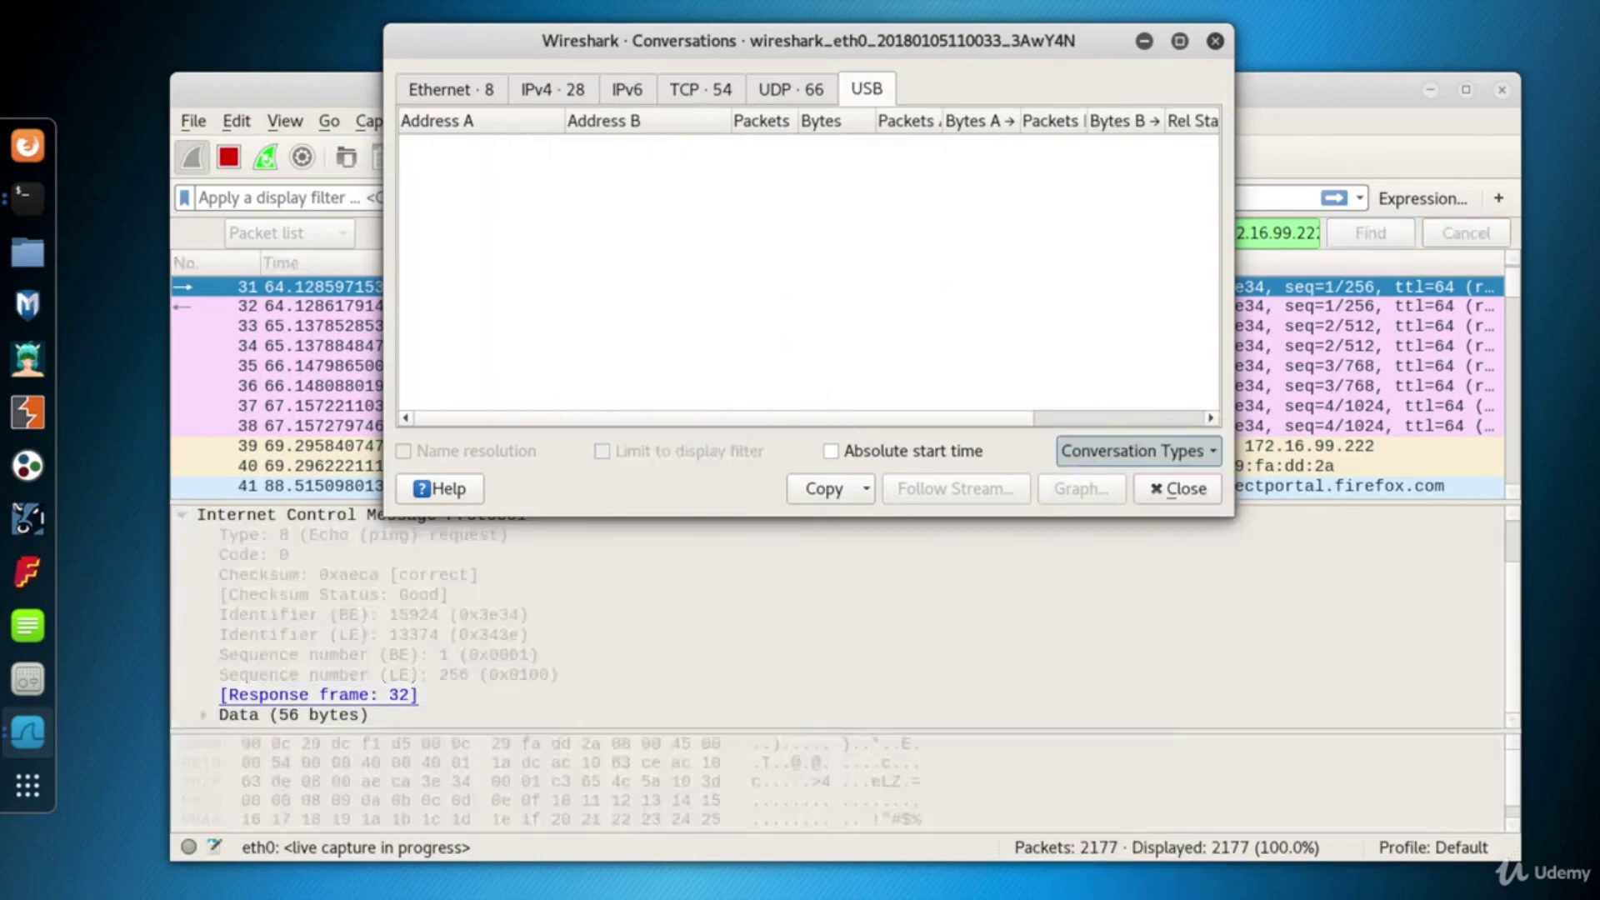